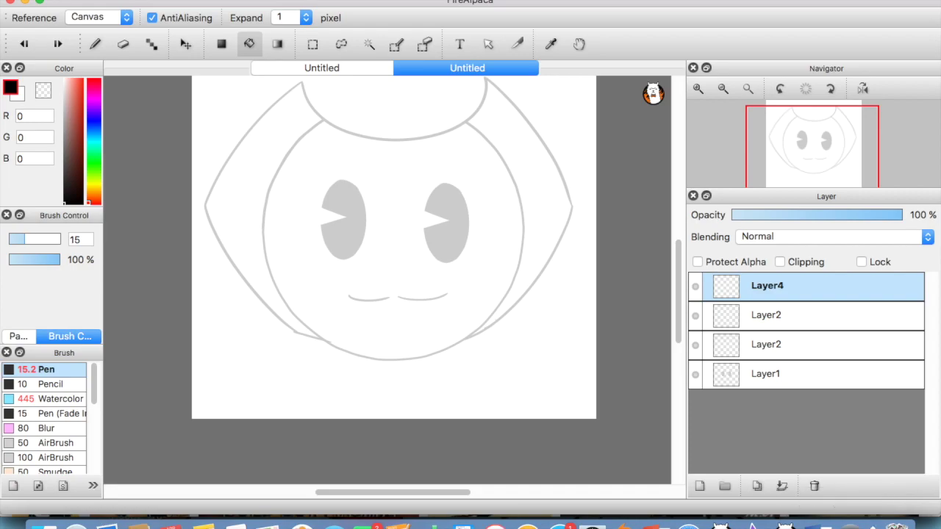
- Check the Bendy reference images in the browser and return to the FireAlpaca drawing
{"action": "left_click", "coordinate": [688, 525]}
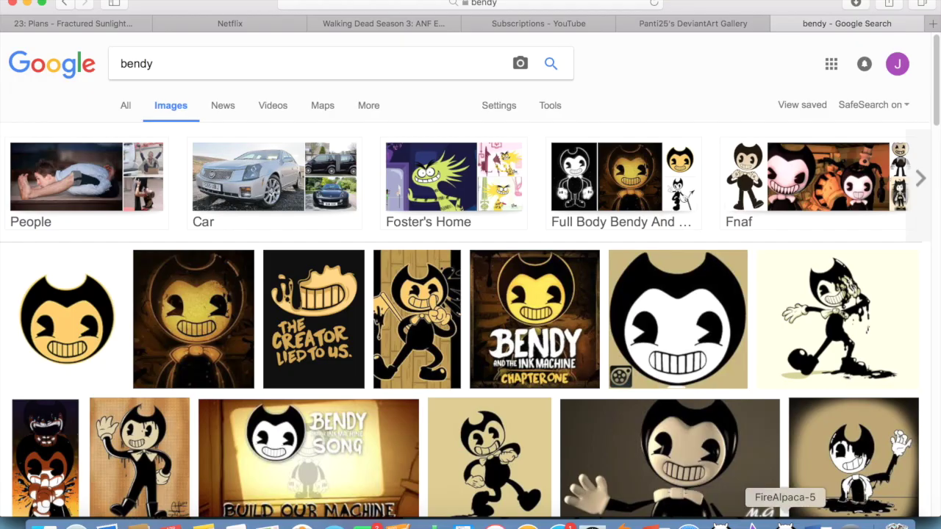
{"action": "left_click", "coordinate": [785, 525]}
- Make the lower Layer2 active and sample the light grey outline colour (202, 202, 202) from the drawing
{"action": "left_click", "coordinate": [95, 45]}
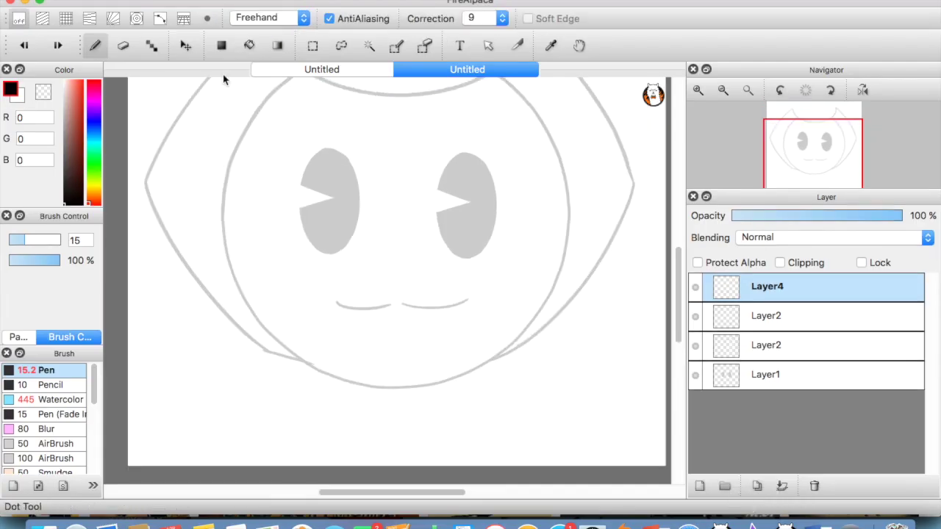
{"action": "key", "text": "super+plus"}
{"action": "left_click", "coordinate": [775, 324]}
{"action": "left_click", "coordinate": [735, 344]}
{"action": "left_click", "coordinate": [696, 344]}
{"action": "left_click", "coordinate": [695, 342]}
{"action": "left_click_drag", "start_coordinate": [680, 289], "coordinate": [679, 242]}
{"action": "key", "text": "super+plus"}
{"action": "left_click", "coordinate": [24, 46]}
{"action": "left_click", "coordinate": [551, 46]}
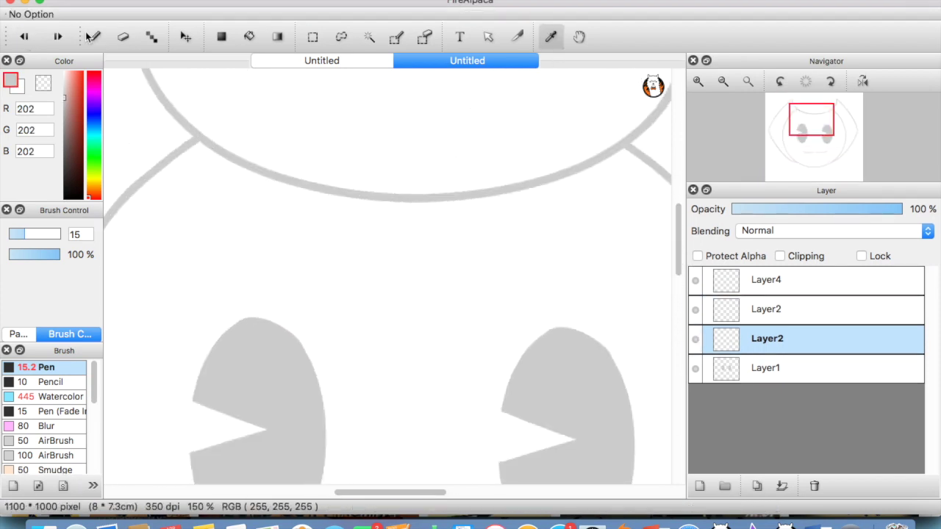
- Draw the hairline with the Pen as two grey curves meeting in a downward point above the eyes
{"action": "key", "text": "b"}
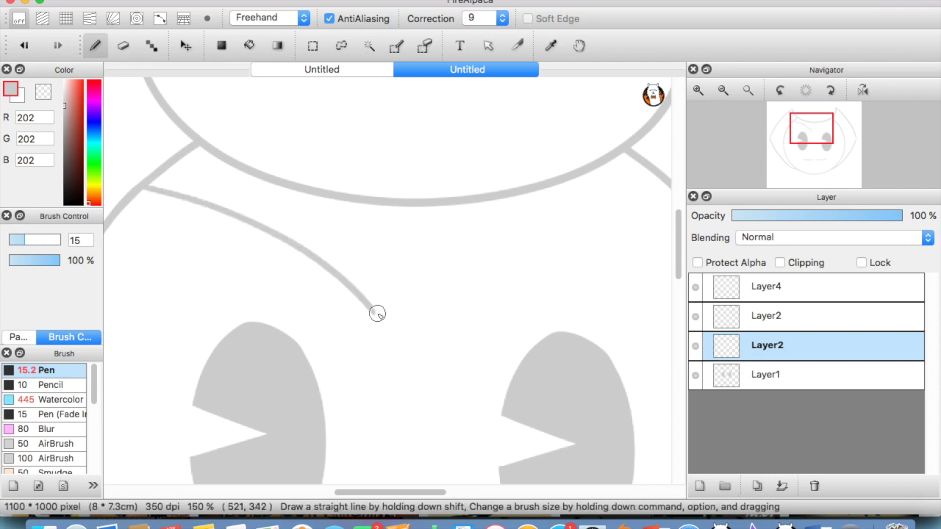
{"action": "key", "text": "super+z"}
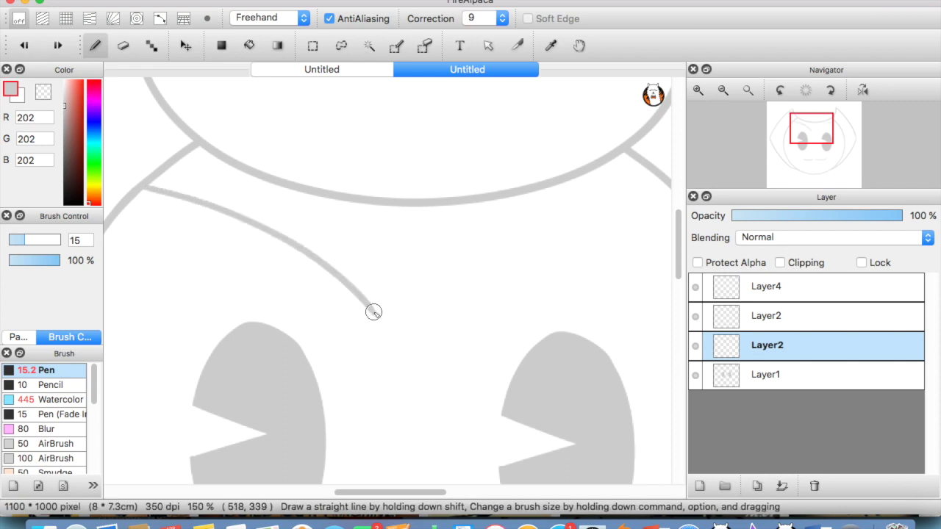
{"action": "key", "text": "super+minus"}
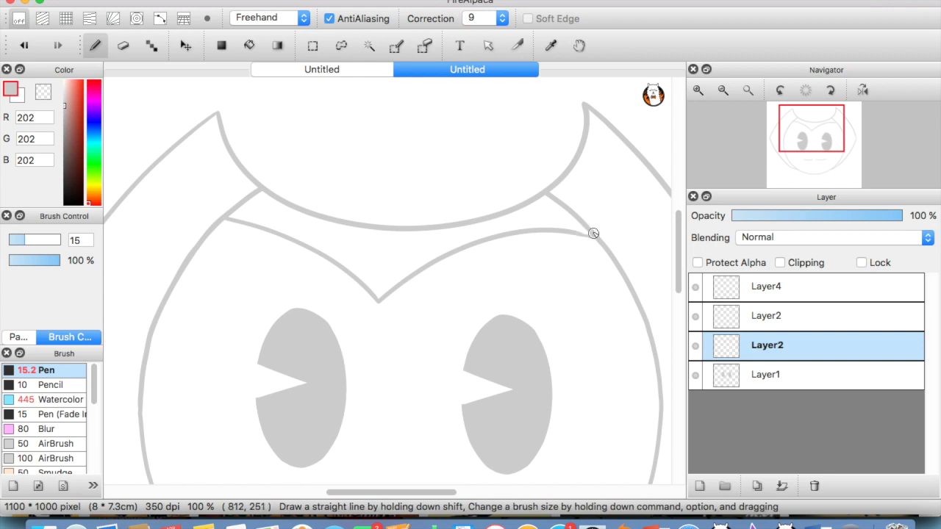
{"action": "key", "text": "super+minus"}
{"action": "key", "text": "super+minus"}
{"action": "key", "text": "super+minus"}
{"action": "key", "text": "super+plus"}
{"action": "key", "text": "super+plus"}
{"action": "key", "text": "super+plus"}
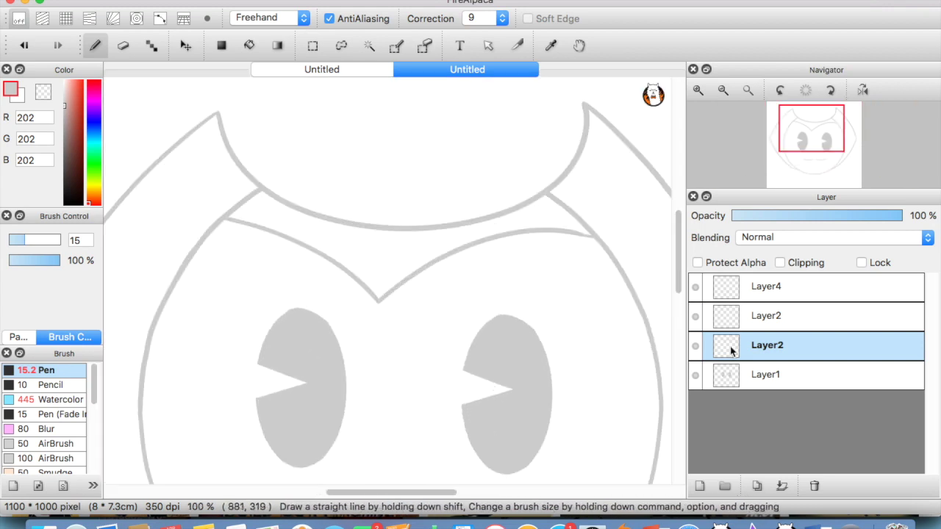
{"action": "key", "text": "super+minus"}
{"action": "key", "text": "super+minus"}
- Turn on Protect Alpha for the upper Layer2 and recolour the face circle black with the Watercolor brush at size 1000
{"action": "left_click", "coordinate": [764, 318]}
{"action": "left_click", "coordinate": [693, 346]}
{"action": "left_click", "coordinate": [694, 346]}
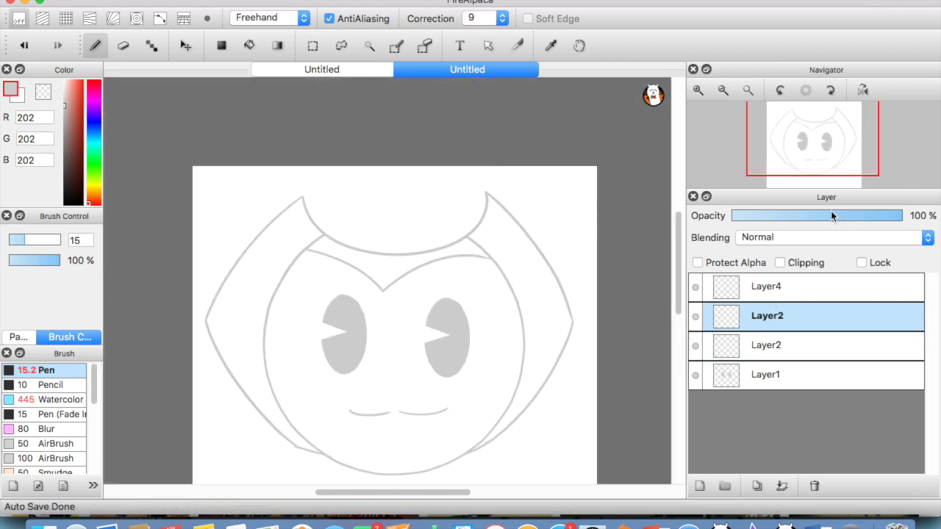
{"action": "left_click", "coordinate": [697, 263]}
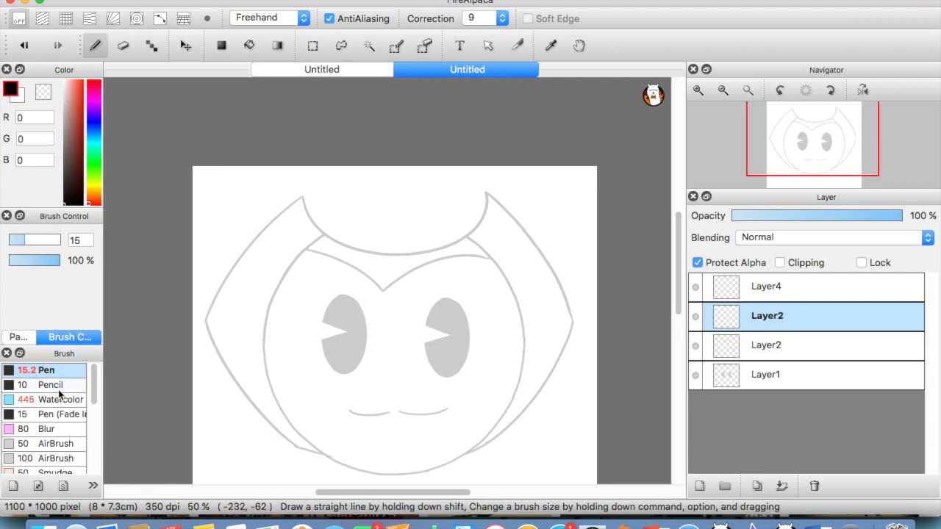
{"action": "left_click", "coordinate": [61, 388]}
{"action": "left_click", "coordinate": [59, 400]}
{"action": "left_click_drag", "start_coordinate": [40, 239], "coordinate": [191, 237]}
{"action": "mouse_move", "coordinate": [255, 209]}
{"action": "left_mouse_down"}
{"action": "mouse_move", "coordinate": [330, 219]}
{"action": "mouse_move", "coordinate": [447, 267]}
{"action": "mouse_move", "coordinate": [447, 401]}
{"action": "left_mouse_up"}
{"action": "left_click", "coordinate": [756, 288]}
{"action": "left_click", "coordinate": [24, 46]}
{"action": "left_click", "coordinate": [762, 315]}
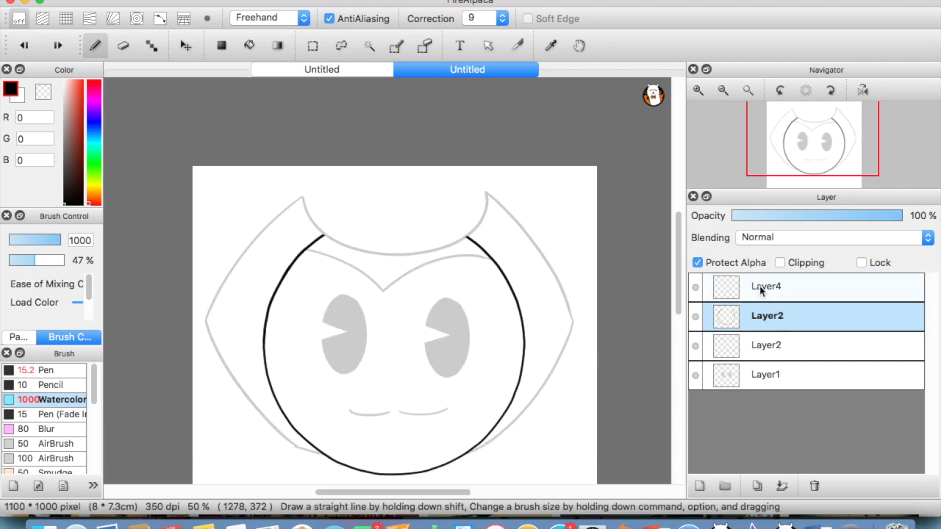
- Recolour the horned head outline and hairline on the lower Layer2 black, leaving Protect Alpha off for that layer
{"action": "left_click", "coordinate": [770, 357]}
{"action": "mouse_move", "coordinate": [390, 193]}
{"action": "left_mouse_down"}
{"action": "mouse_move", "coordinate": [304, 219]}
{"action": "mouse_move", "coordinate": [466, 204]}
{"action": "mouse_move", "coordinate": [294, 401]}
{"action": "mouse_move", "coordinate": [456, 393]}
{"action": "left_mouse_up"}
{"action": "left_click", "coordinate": [697, 263]}
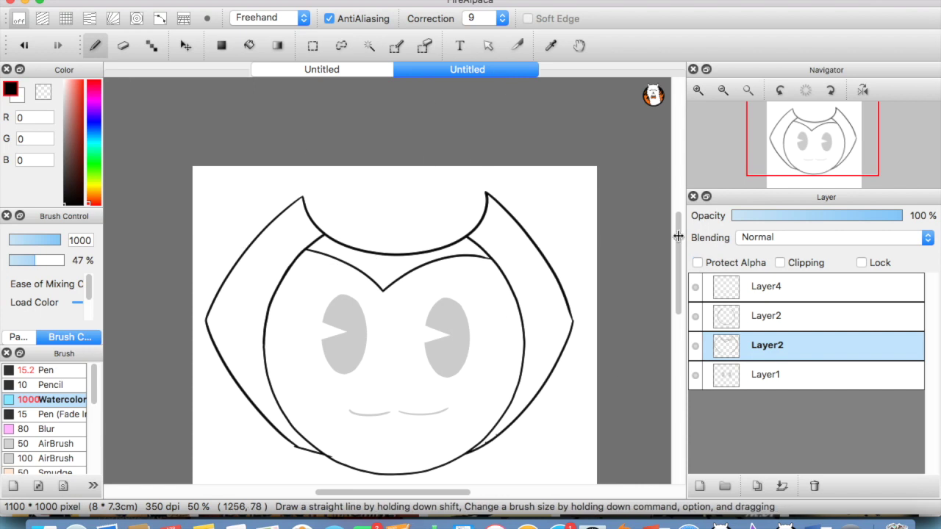
- Fill the horned head area between the outer outline and the face with black using the Bucket tool
{"action": "key", "text": "super+plus"}
{"action": "left_click", "coordinate": [51, 369]}
{"action": "left_click", "coordinate": [249, 45]}
{"action": "left_click", "coordinate": [248, 239]}
{"action": "left_click", "coordinate": [431, 242]}
{"action": "left_click", "coordinate": [557, 231]}
{"action": "key", "text": "super+minus"}
{"action": "key", "text": "super+minus"}
{"action": "key", "text": "super+plus"}
{"action": "key", "text": "super+plus"}
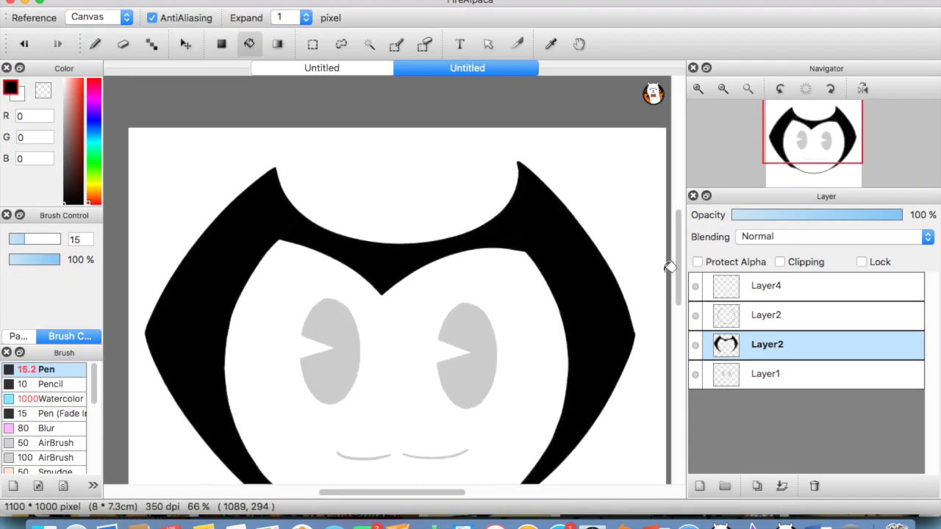
- Compare the lower part of the head with the Bendy reference images in the browser and return to FireAlpaca
{"action": "left_click_drag", "start_coordinate": [676, 271], "coordinate": [677, 302]}
{"action": "scroll", "coordinate": [678, 301], "scroll_direction": "up", "scroll_amount": 5}
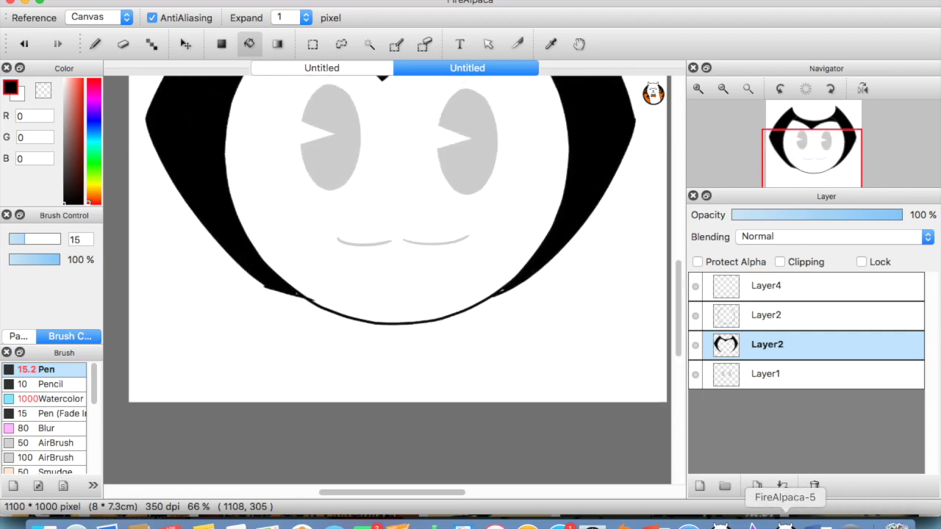
{"action": "left_click", "coordinate": [688, 523]}
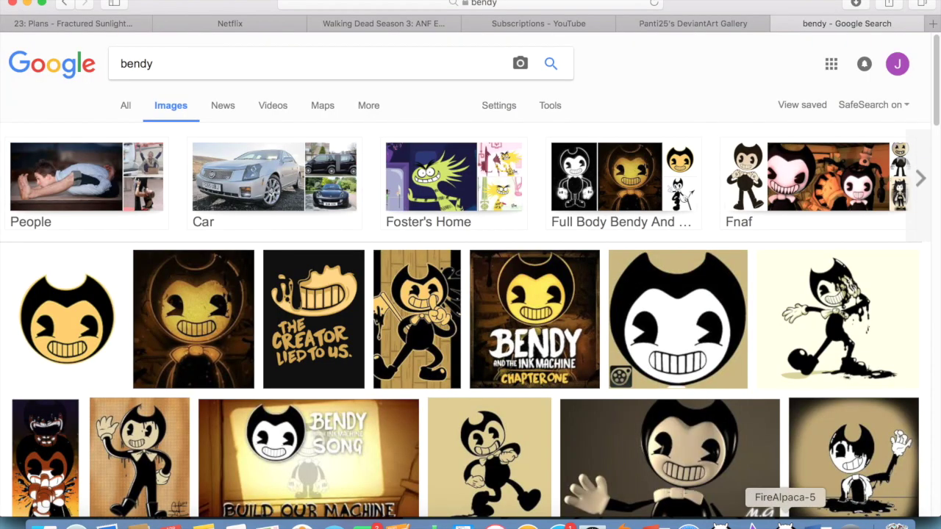
{"action": "left_click", "coordinate": [785, 524]}
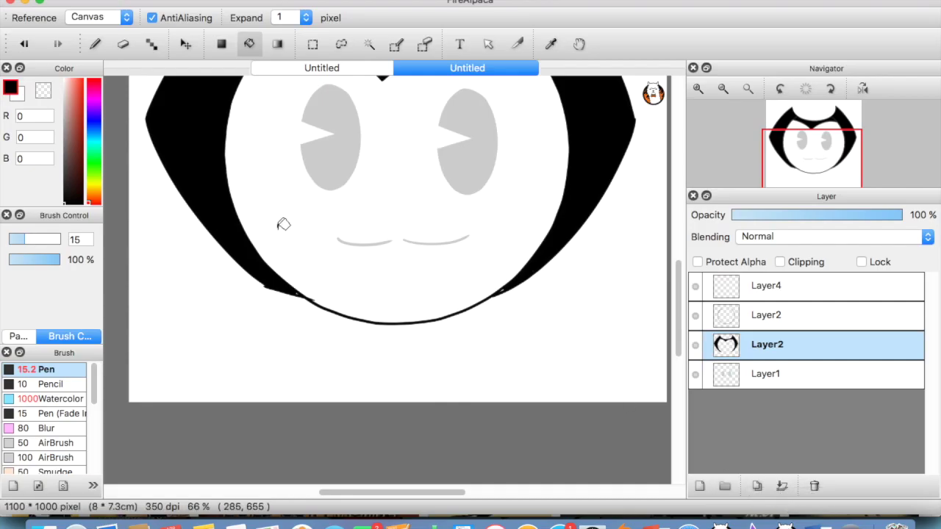
- Erase the stray line end where the left side of the black head shape meets the chin outline
{"action": "key", "text": "super+plus"}
{"action": "key", "text": "super+plus"}
{"action": "left_click", "coordinate": [95, 45]}
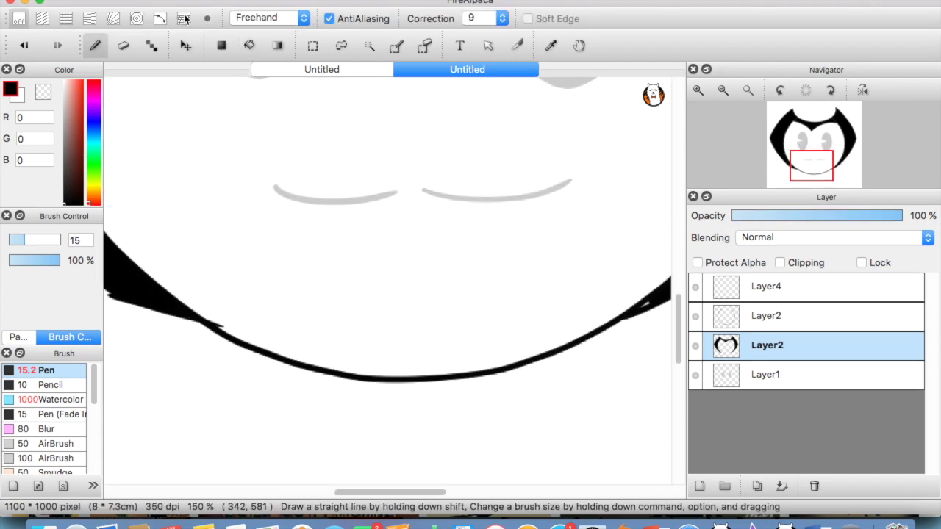
{"action": "left_click", "coordinate": [249, 45]}
{"action": "left_click", "coordinate": [123, 46]}
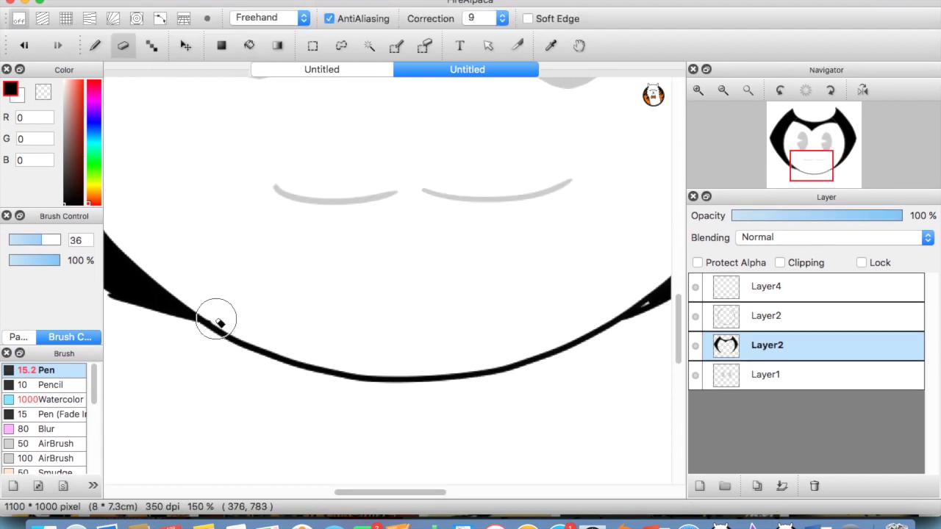
{"action": "scroll", "coordinate": [220, 324], "scroll_direction": "down", "scroll_amount": 2}
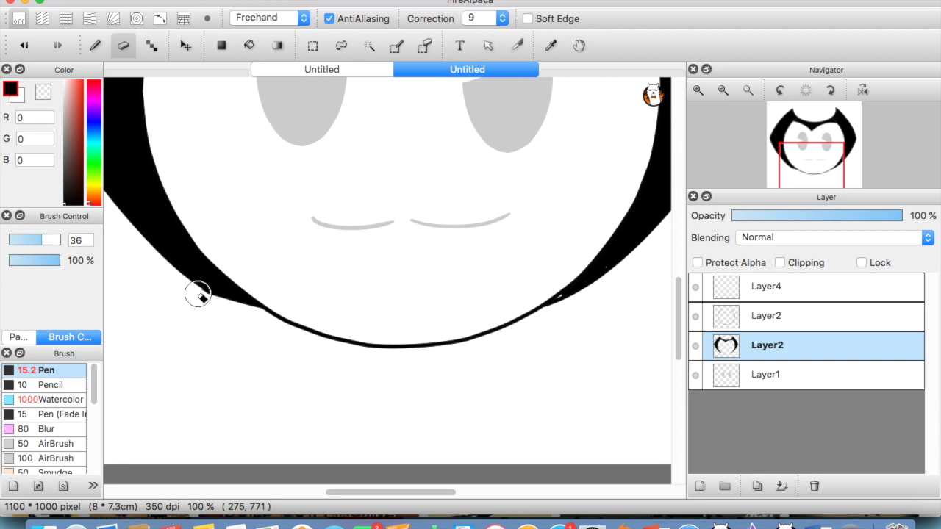
{"action": "key", "text": "super+plus"}
{"action": "left_click", "coordinate": [25, 45]}
- Trim the jagged corner on the lower-left outer edge of the black head shape with the size 36 Eraser
{"action": "key", "text": "super+plus"}
{"action": "left_click_drag", "start_coordinate": [384, 491], "coordinate": [332, 491]}
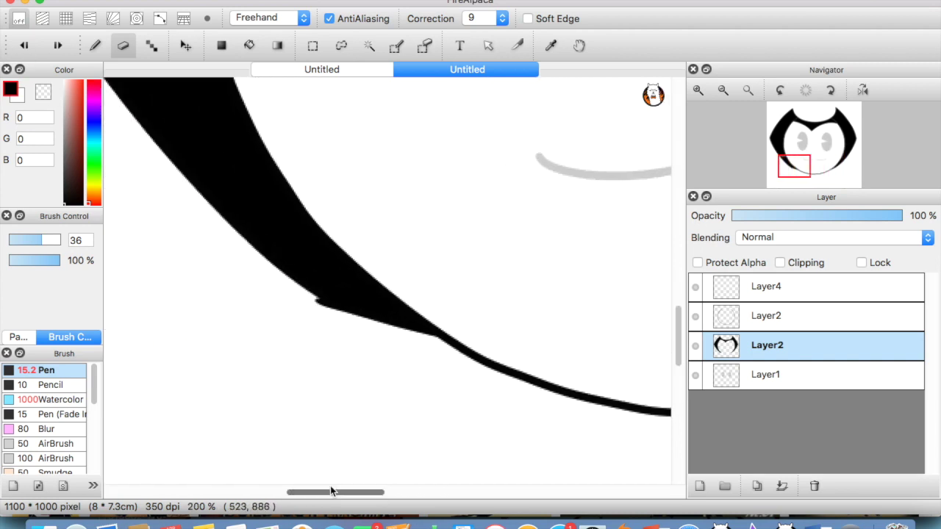
{"action": "key", "text": "super+plus"}
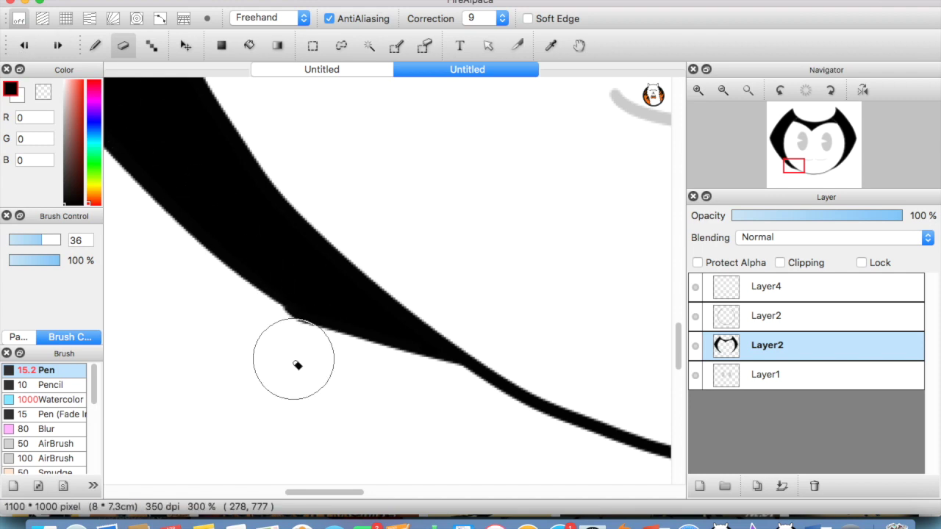
{"action": "key", "text": "super+minus"}
{"action": "key", "text": "super+minus"}
{"action": "key", "text": "super+minus"}
{"action": "key", "text": "super+minus"}
{"action": "key", "text": "super+minus"}
{"action": "key", "text": "super+plus"}
{"action": "key", "text": "super+plus"}
{"action": "key", "text": "super+plus"}
{"action": "key", "text": "super+plus"}
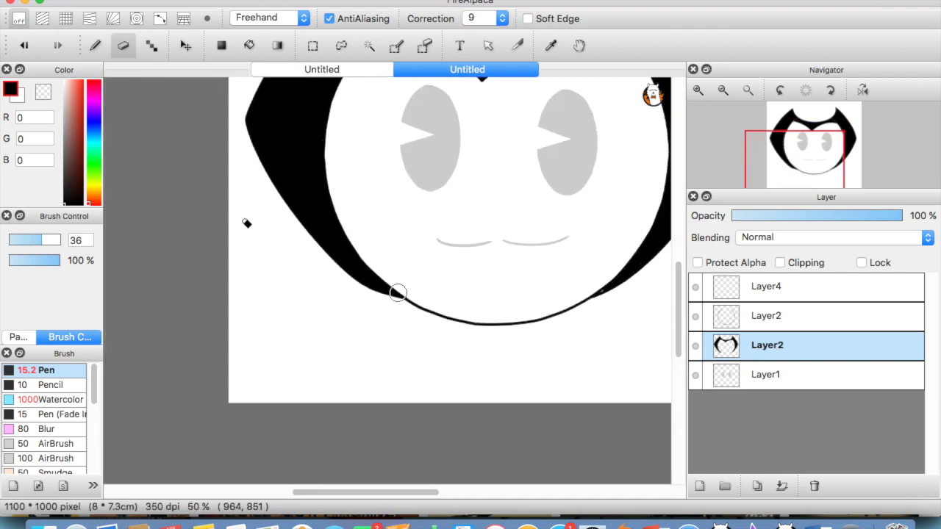
- Touch up the lower-left edge of the black head shape near the chin with the black Pen at size 15
{"action": "left_click", "coordinate": [94, 46]}
{"action": "key", "text": "super+plus"}
{"action": "key", "text": "super+plus"}
{"action": "scroll", "coordinate": [665, 272], "scroll_direction": "down", "scroll_amount": 4}
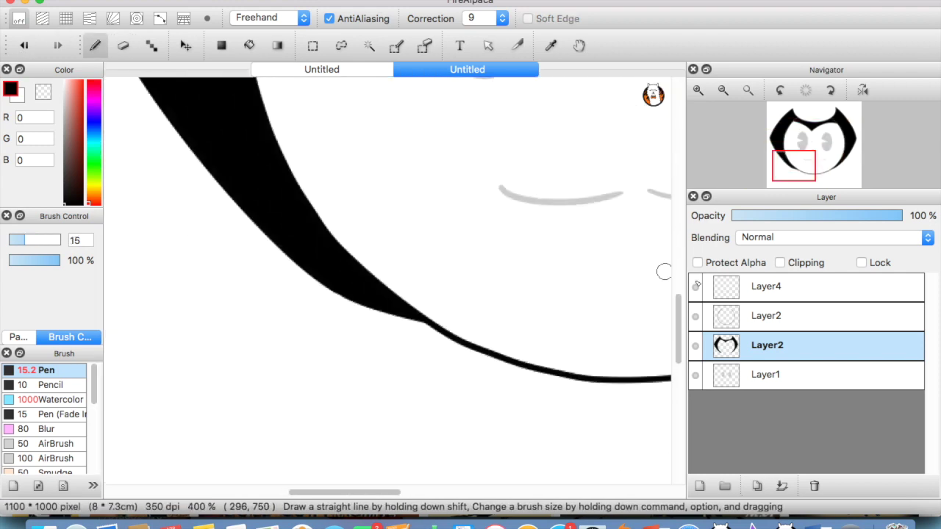
{"action": "left_click_drag", "start_coordinate": [415, 493], "coordinate": [426, 496]}
{"action": "key", "text": "super+plus"}
{"action": "key", "text": "super+plus"}
{"action": "left_click_drag", "start_coordinate": [677, 280], "coordinate": [677, 302]}
{"action": "scroll", "coordinate": [561, 203], "scroll_direction": "down", "scroll_amount": 1}
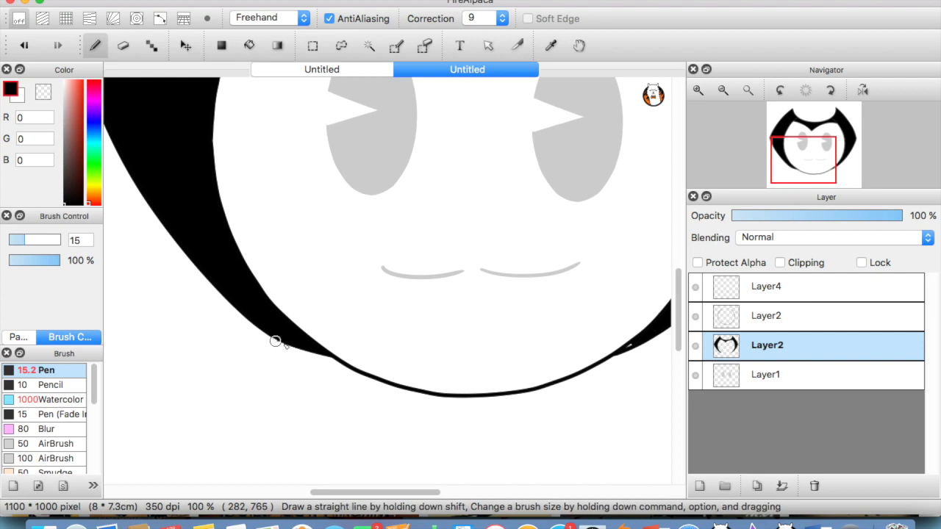
{"action": "scroll", "coordinate": [654, 315], "scroll_direction": "down", "scroll_amount": 2}
{"action": "scroll", "coordinate": [654, 314], "scroll_direction": "up", "scroll_amount": 1}
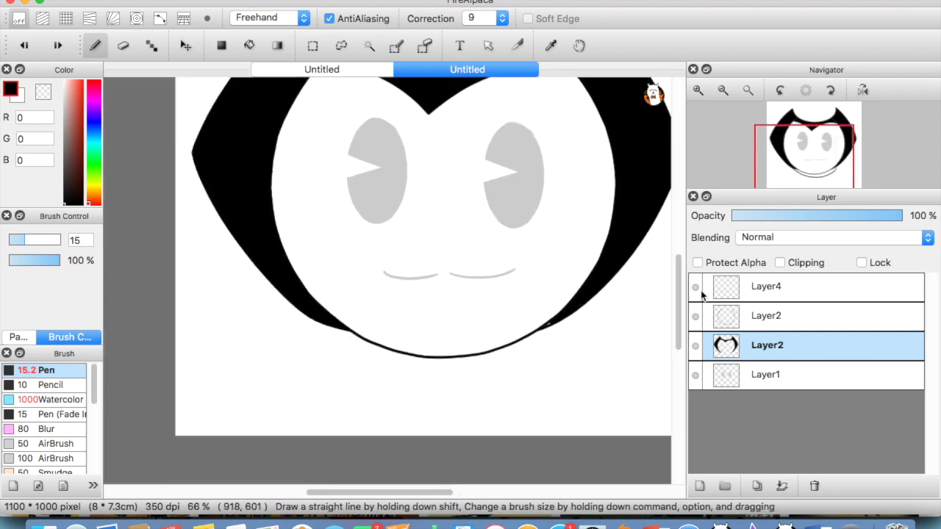
- Recolour the eyes on Layer1 black with the size 1000 Watercolor brush, keeping transparent areas protected
{"action": "left_click", "coordinate": [708, 327]}
{"action": "left_click", "coordinate": [691, 377]}
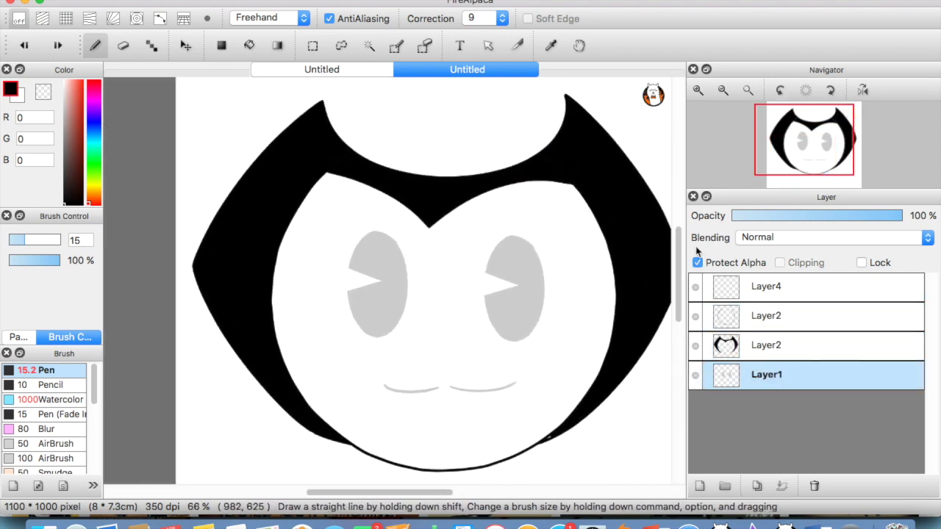
{"action": "scroll", "coordinate": [386, 276], "scroll_direction": "down", "scroll_amount": 1}
{"action": "left_click", "coordinate": [50, 401]}
{"action": "mouse_move", "coordinate": [404, 273]}
{"action": "left_mouse_down"}
{"action": "mouse_move", "coordinate": [460, 300]}
{"action": "mouse_move", "coordinate": [368, 325]}
{"action": "left_mouse_up"}
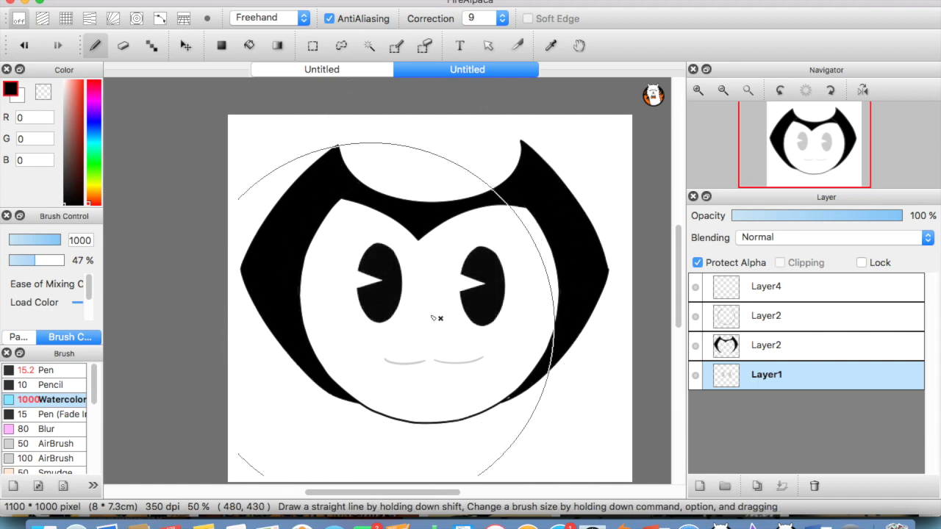
{"action": "left_click", "coordinate": [772, 315]}
{"action": "left_click_drag", "start_coordinate": [441, 345], "coordinate": [452, 330]}
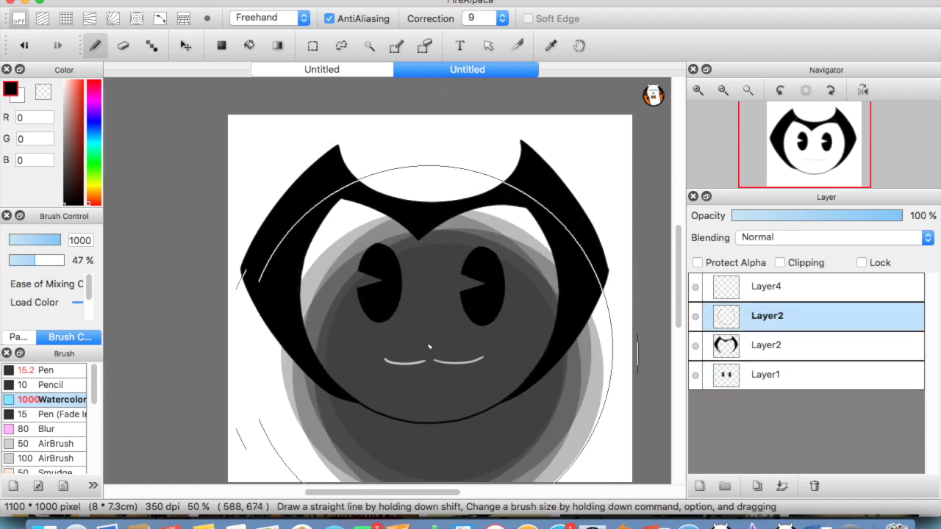
{"action": "left_click", "coordinate": [24, 45]}
- Turn on Protect Alpha for Layer4 and recolour the two mouth curves black with the Watercolor brush
{"action": "left_click", "coordinate": [699, 290]}
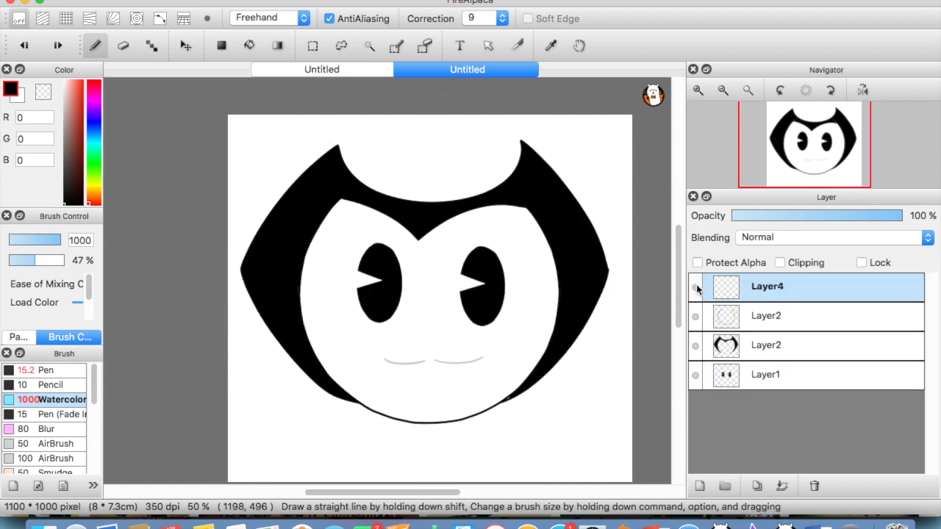
{"action": "left_click", "coordinate": [699, 262]}
{"action": "left_click_drag", "start_coordinate": [478, 353], "coordinate": [470, 356]}
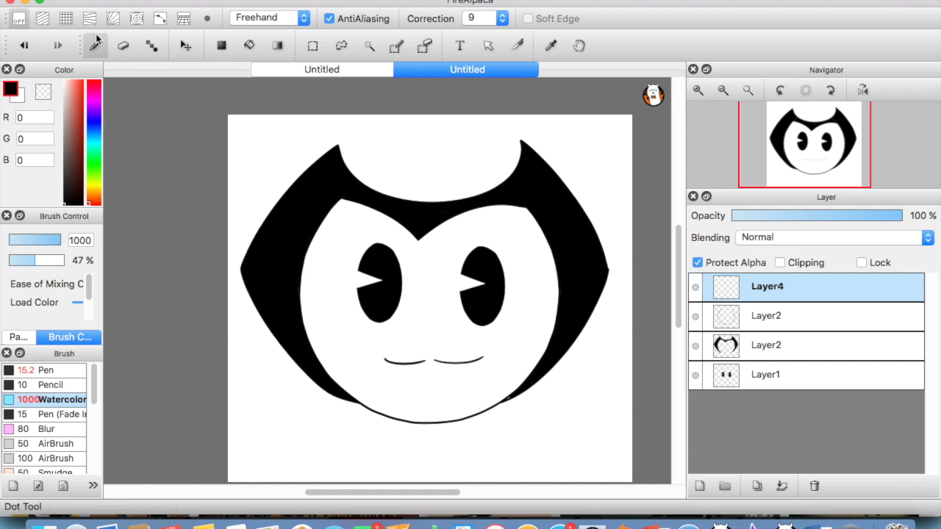
- Add a new layer and draw an arched black cheek line beneath the left eye with the Pen at size 15
{"action": "left_click", "coordinate": [700, 484]}
{"action": "key", "text": "super+plus"}
{"action": "key", "text": "super+plus"}
{"action": "key", "text": "super+plus"}
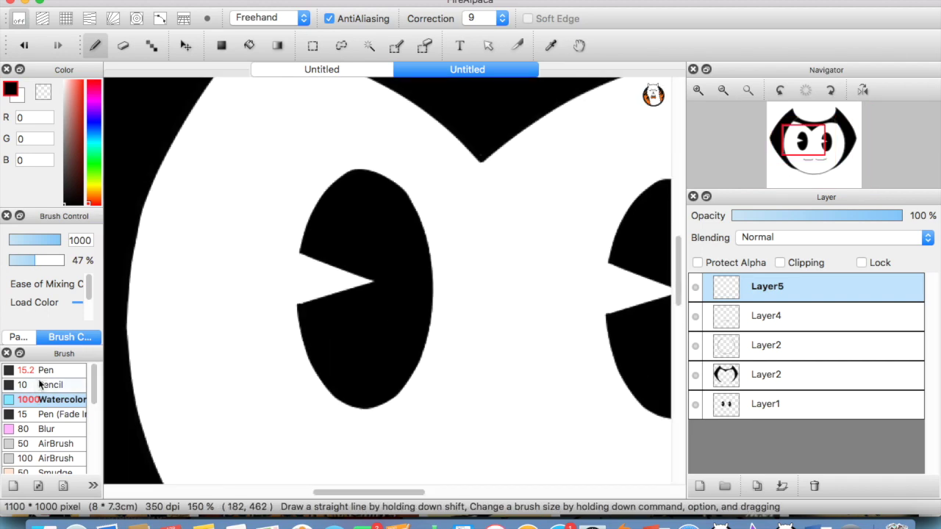
{"action": "left_click", "coordinate": [44, 370]}
{"action": "left_click_drag", "start_coordinate": [509, 421], "coordinate": [518, 426]}
{"action": "left_click", "coordinate": [24, 45]}
{"action": "left_click_drag", "start_coordinate": [281, 421], "coordinate": [434, 432]}
{"action": "left_click_drag", "start_coordinate": [397, 493], "coordinate": [404, 502]}
{"action": "key", "text": "super+minus"}
{"action": "key", "text": "super+minus"}
{"action": "key", "text": "super+plus"}
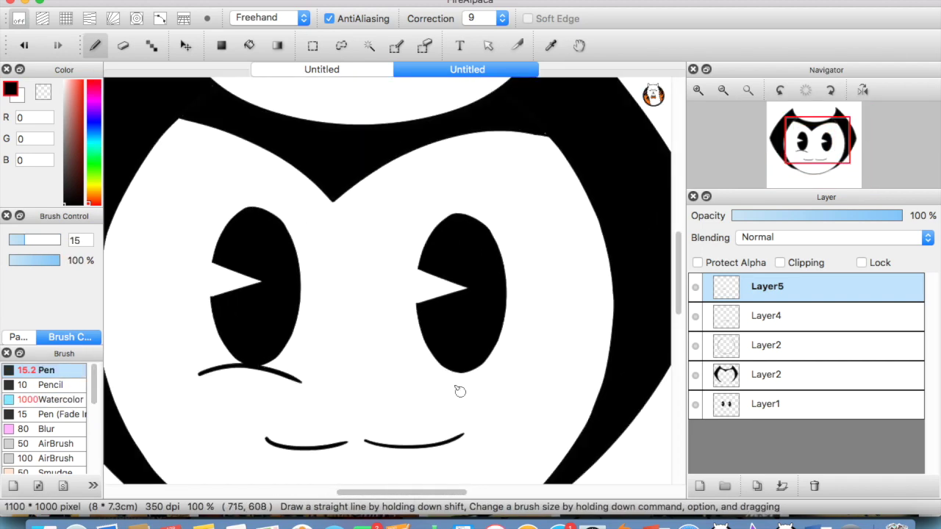
- Draw a matching cheek line under the right eye and move both cheek lines up about 20 pixels over the eyes
{"action": "left_click_drag", "start_coordinate": [434, 383], "coordinate": [514, 366]}
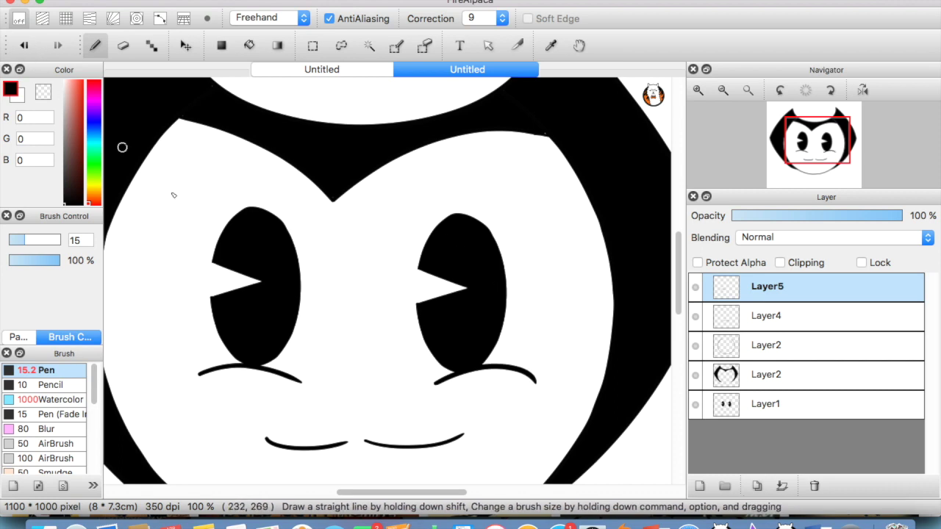
{"action": "left_click", "coordinate": [187, 47]}
{"action": "left_click_drag", "start_coordinate": [293, 343], "coordinate": [291, 328]}
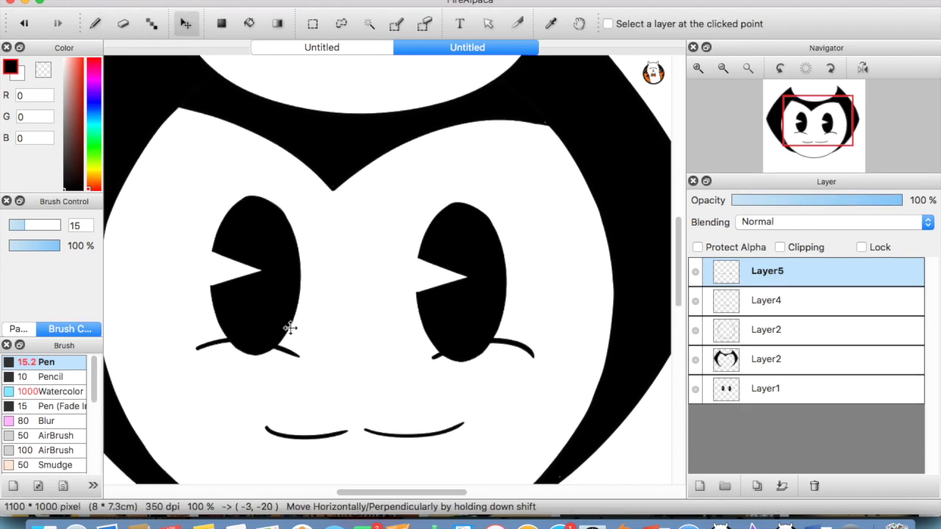
- On Layer1, erase the bottoms of both eyes below the arched cheek lines with the Eraser at size 36
{"action": "left_click", "coordinate": [764, 388]}
{"action": "key", "text": "super+plus"}
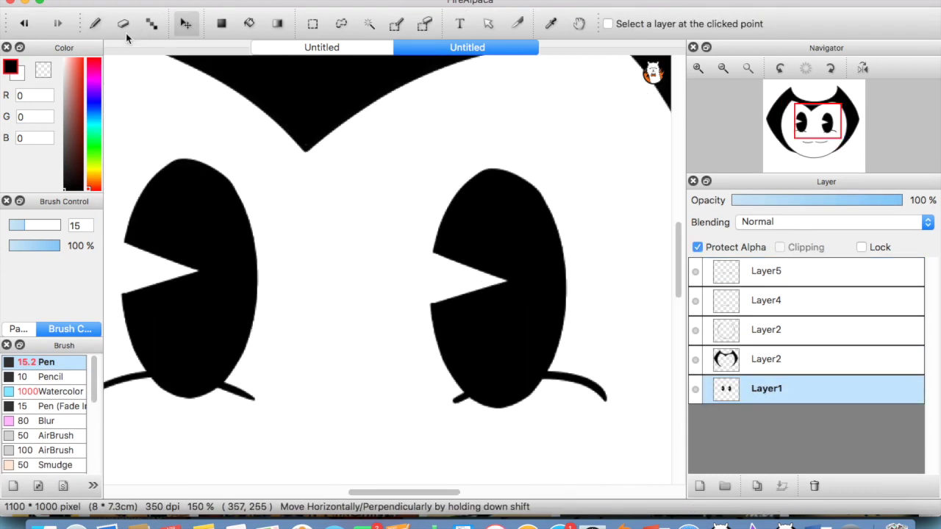
{"action": "key", "text": "e"}
{"action": "scroll", "coordinate": [348, 397], "scroll_direction": "left", "scroll_amount": 5}
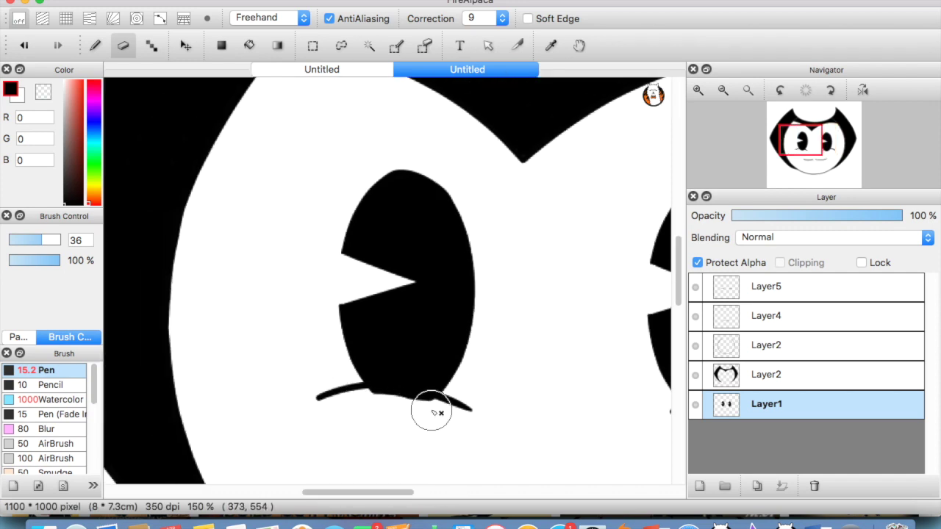
{"action": "scroll", "coordinate": [397, 485], "scroll_direction": "right", "scroll_amount": 5}
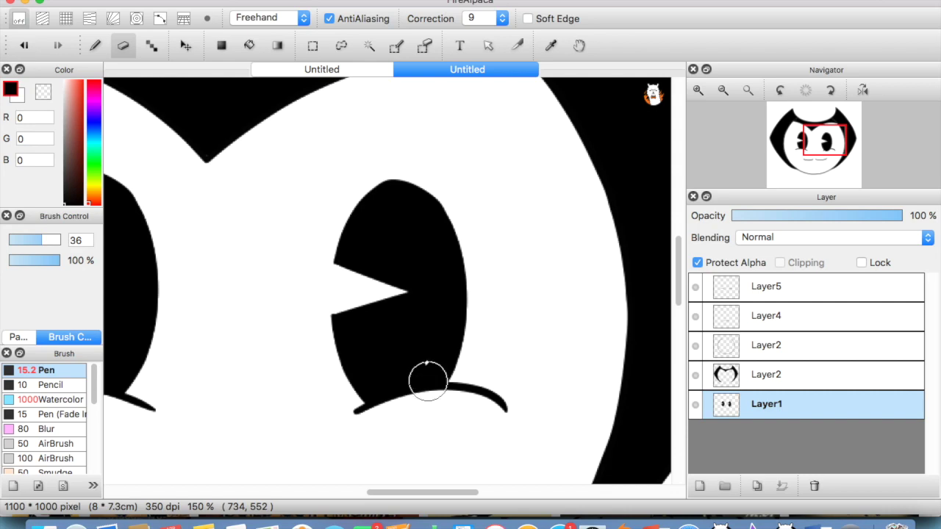
{"action": "key", "text": "super+minus"}
{"action": "key", "text": "super+minus"}
{"action": "key", "text": "super+minus"}
{"action": "key", "text": "super+minus"}
{"action": "key", "text": "super+plus"}
- Check the Bendy reference images in Safari, return to FireAlpaca and examine the whole face drawing
{"action": "left_click", "coordinate": [687, 526]}
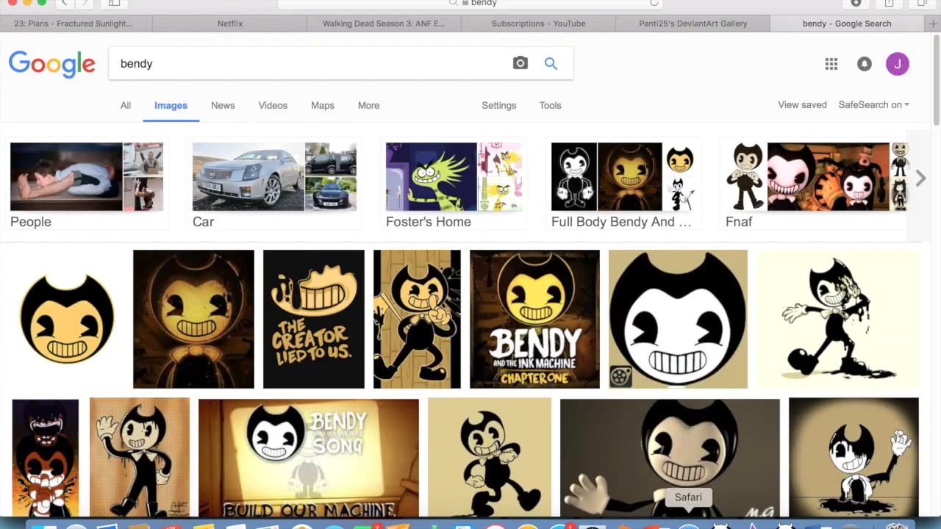
{"action": "left_click", "coordinate": [786, 523]}
{"action": "key", "text": "super+minus"}
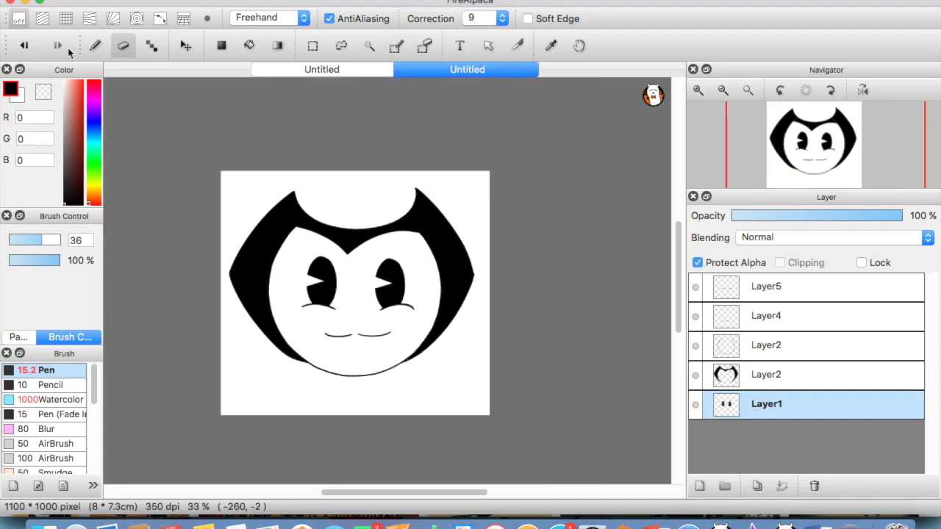
{"action": "key", "text": "b"}
{"action": "key", "text": "super+plus"}
{"action": "key", "text": "super+plus"}
{"action": "left_click_drag", "start_coordinate": [411, 492], "coordinate": [364, 488]}
{"action": "key", "text": "super+minus"}
{"action": "key", "text": "super+minus"}
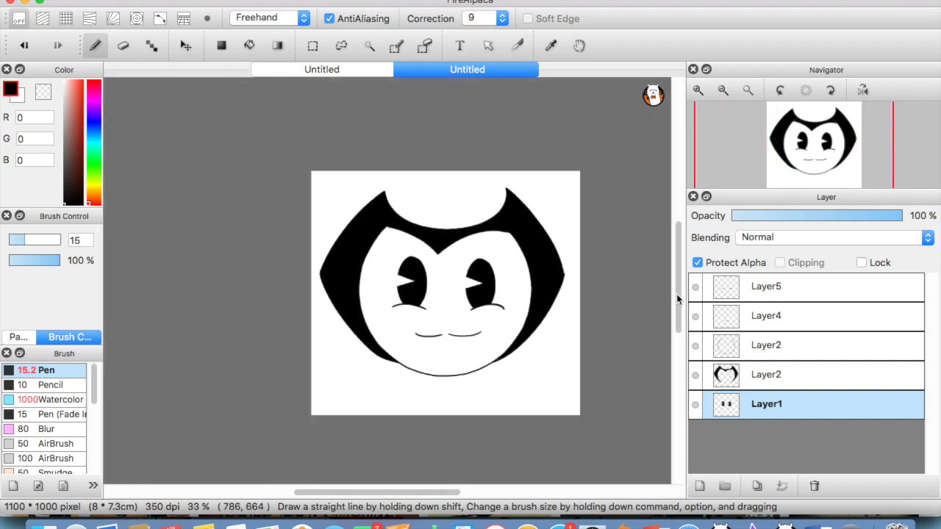
{"action": "left_click_drag", "start_coordinate": [675, 294], "coordinate": [675, 304]}
{"action": "scroll", "coordinate": [436, 487], "scroll_direction": "right", "scroll_amount": 1}
{"action": "key", "text": "super+plus"}
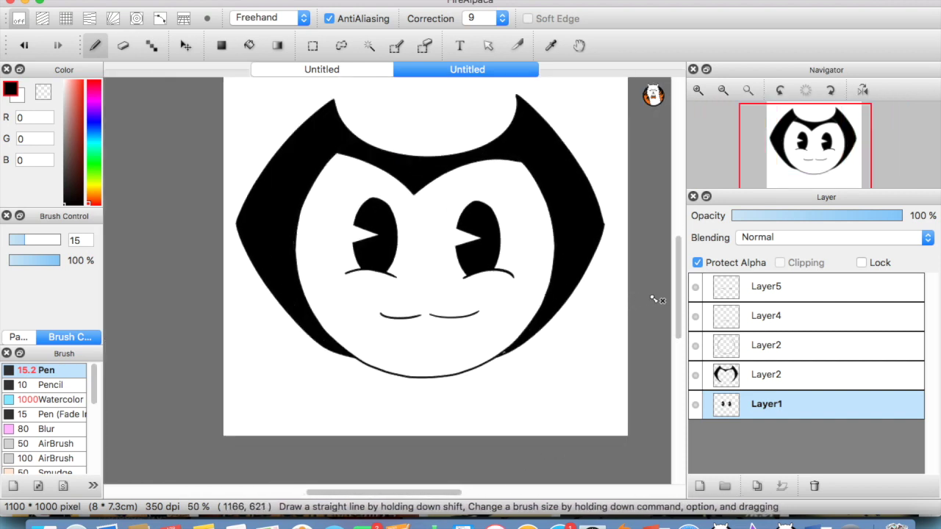
- Merge all the layers from Layer5 downwards into a single Layer1
{"action": "left_click", "coordinate": [756, 487]}
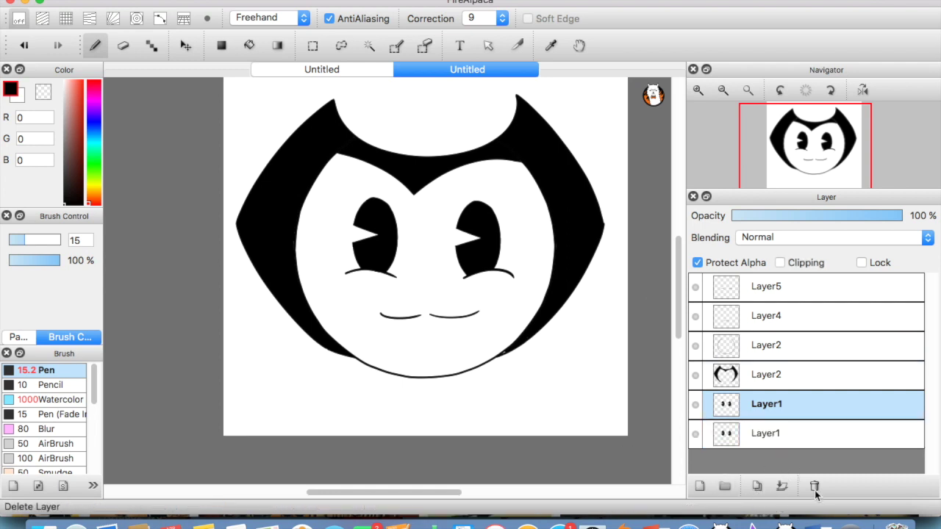
{"action": "left_click", "coordinate": [815, 486]}
{"action": "left_click", "coordinate": [766, 298]}
{"action": "left_click", "coordinate": [781, 485]}
{"action": "left_click", "coordinate": [781, 485]}
{"action": "left_click", "coordinate": [781, 485]}
{"action": "left_click", "coordinate": [781, 485]}
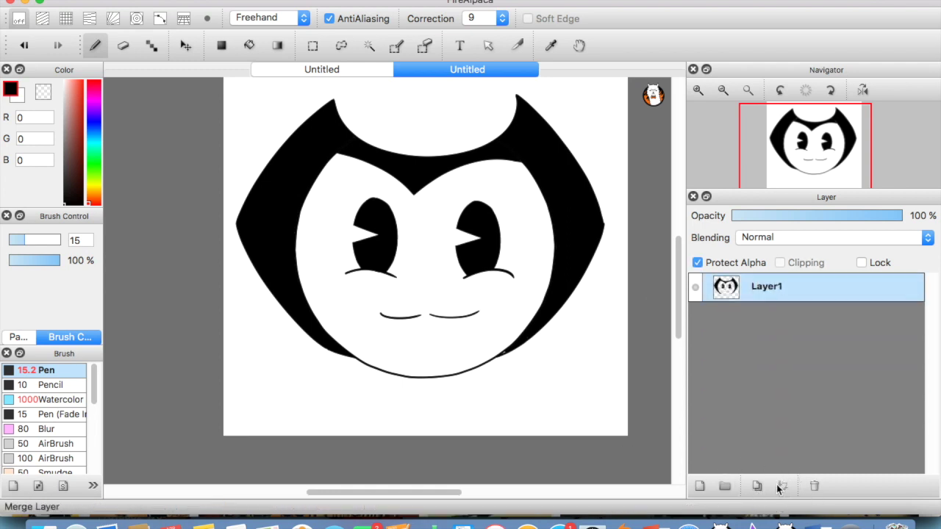
- Turn on Onion Skin Mode and duplicate the merged Layer1
{"action": "left_click", "coordinate": [337, 0]}
{"action": "mouse_move", "coordinate": [375, 0]}
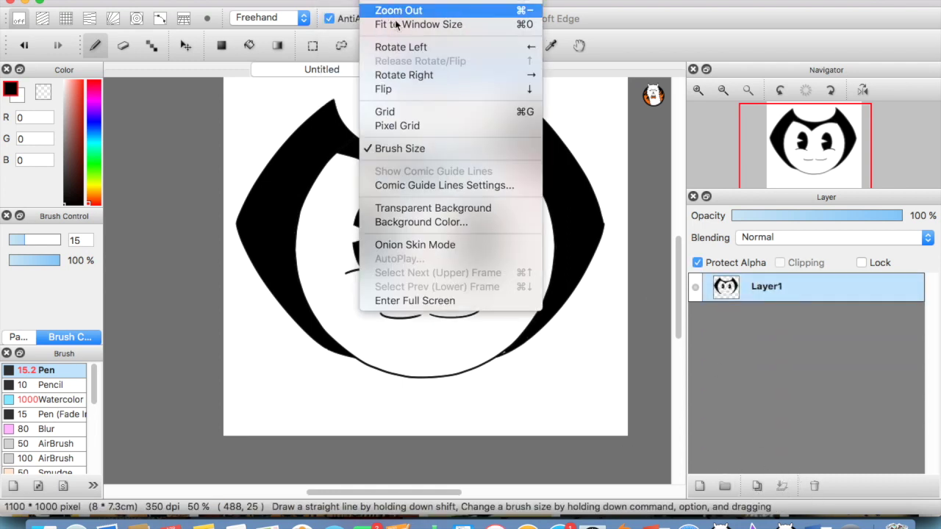
{"action": "left_click", "coordinate": [402, 244]}
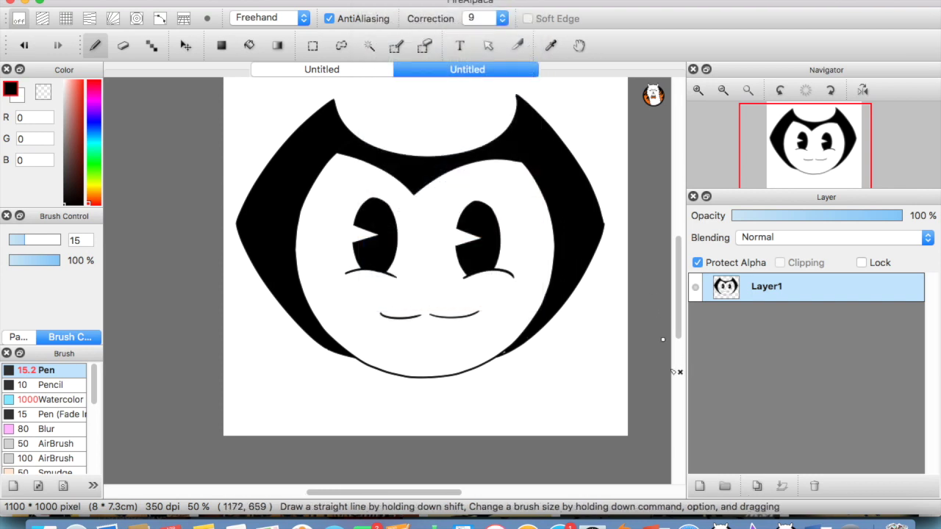
{"action": "left_click", "coordinate": [700, 485]}
{"action": "left_click", "coordinate": [812, 485]}
{"action": "left_click", "coordinate": [757, 486]}
{"action": "key", "text": "super+plus"}
{"action": "key", "text": "super+plus"}
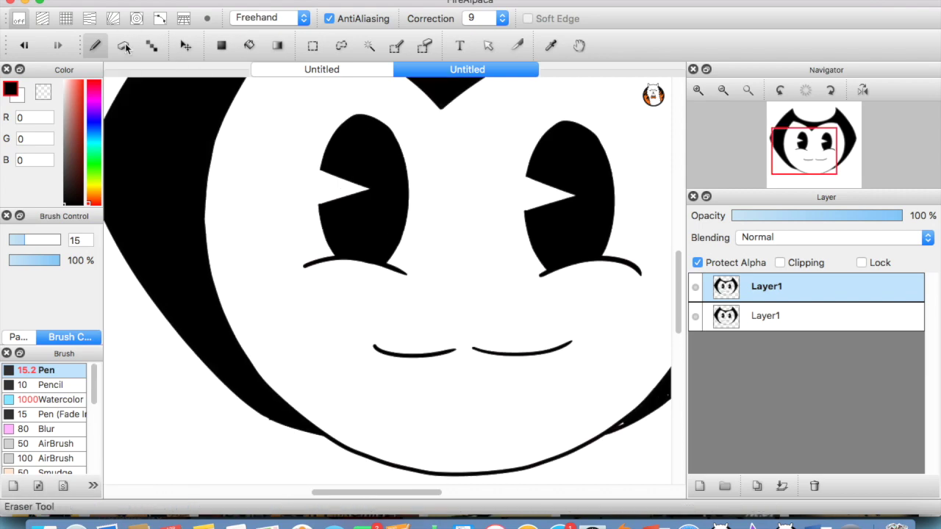
{"action": "key", "text": "super+plus"}
{"action": "key", "text": "super+minus"}
{"action": "key", "text": "super+minus"}
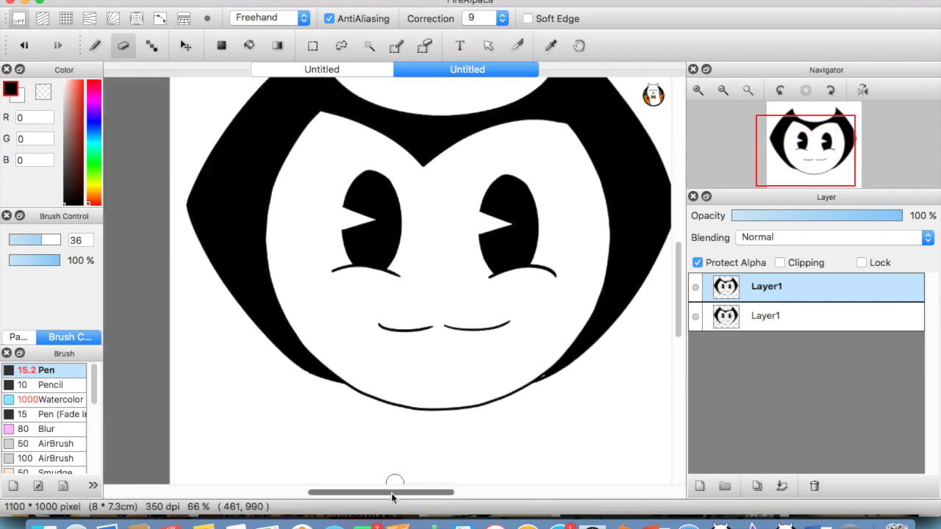
{"action": "key", "text": "super+plus"}
{"action": "key", "text": "super+plus"}
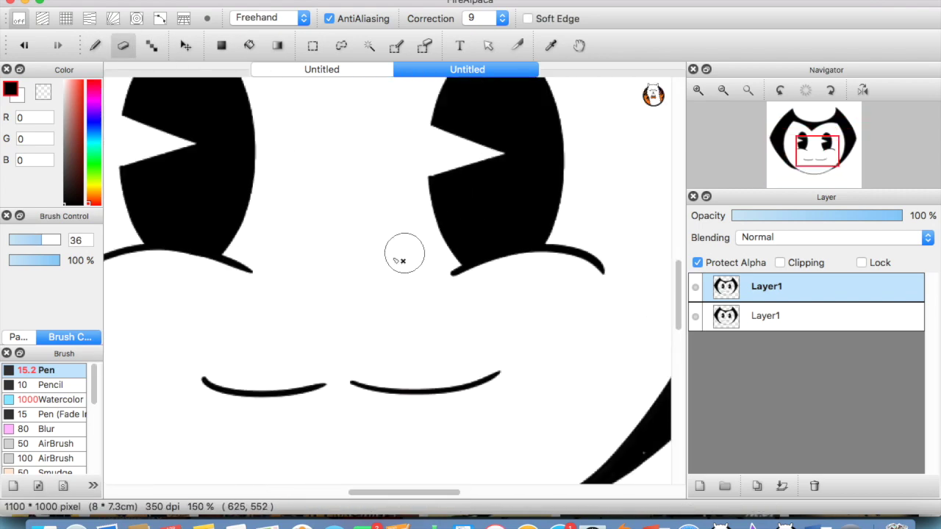
- Turn off Protect Alpha on the upper Layer1, then draw a downward-curving black eyelid line across the right eye's top on a new layer
{"action": "key", "text": "b"}
{"action": "left_click_drag", "start_coordinate": [678, 306], "coordinate": [677, 266]}
{"action": "key", "text": "super+plus"}
{"action": "key", "text": "super+plus"}
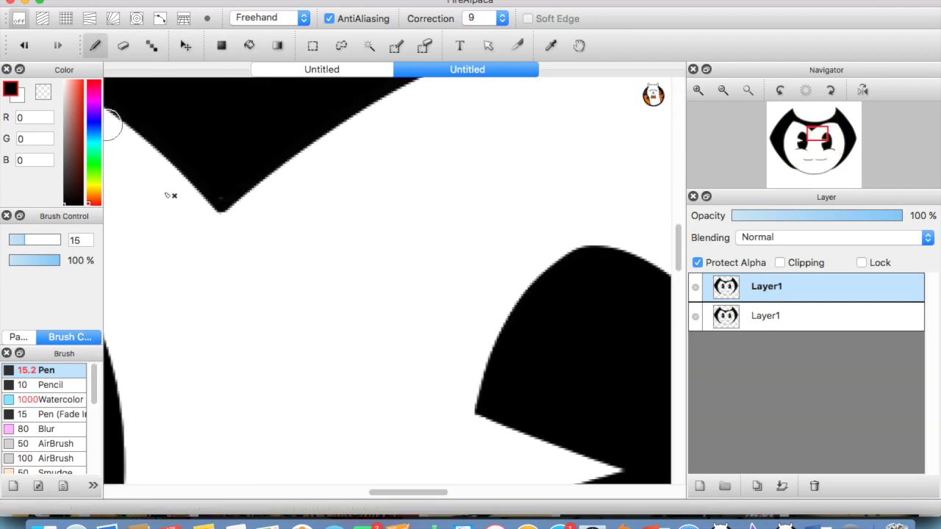
{"action": "left_click_drag", "start_coordinate": [392, 493], "coordinate": [405, 493]}
{"action": "left_click", "coordinate": [697, 262]}
{"action": "mouse_move", "coordinate": [369, 256]}
{"action": "left_mouse_down"}
{"action": "mouse_move", "coordinate": [504, 271]}
{"action": "mouse_move", "coordinate": [626, 225]}
{"action": "left_mouse_up"}
{"action": "left_click", "coordinate": [27, 47]}
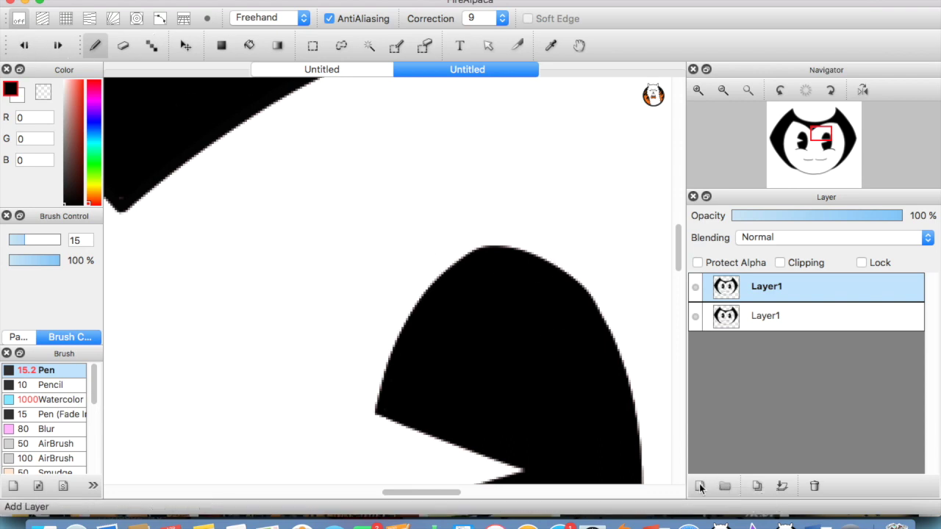
{"action": "left_click", "coordinate": [699, 488]}
{"action": "left_click_drag", "start_coordinate": [343, 237], "coordinate": [628, 242]}
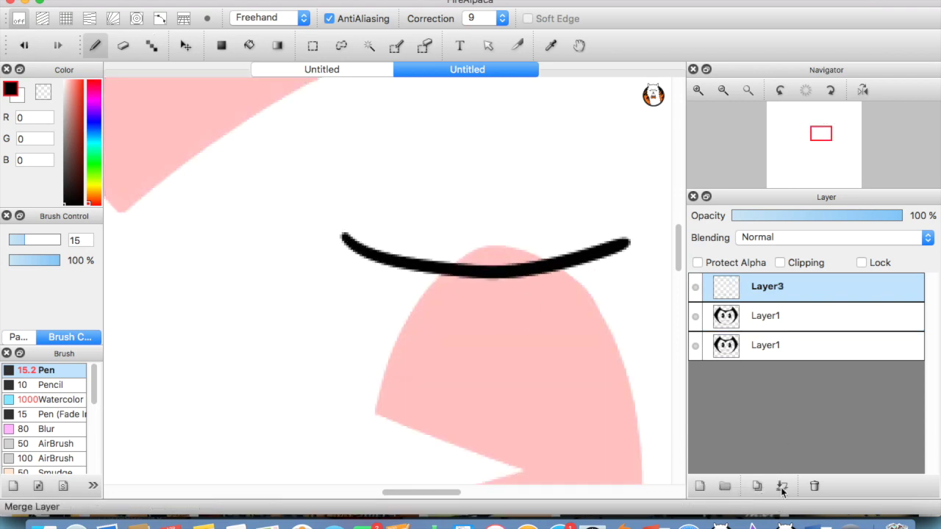
- Erase the top of the right eye above the eyelid line on the upper Layer1, and merge Layer3 down into it
{"action": "left_click", "coordinate": [759, 316]}
{"action": "left_click", "coordinate": [185, 47]}
{"action": "left_click", "coordinate": [95, 45]}
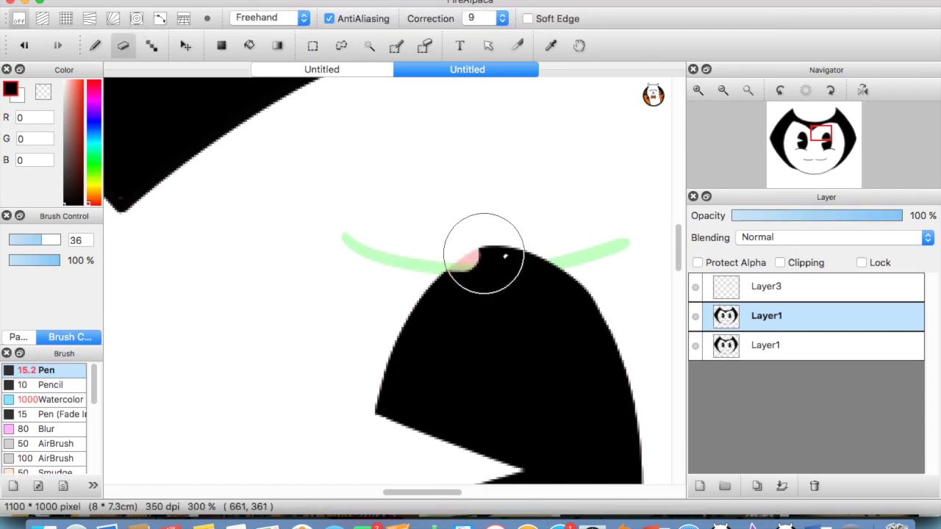
{"action": "left_click", "coordinate": [794, 290]}
{"action": "left_click", "coordinate": [781, 485]}
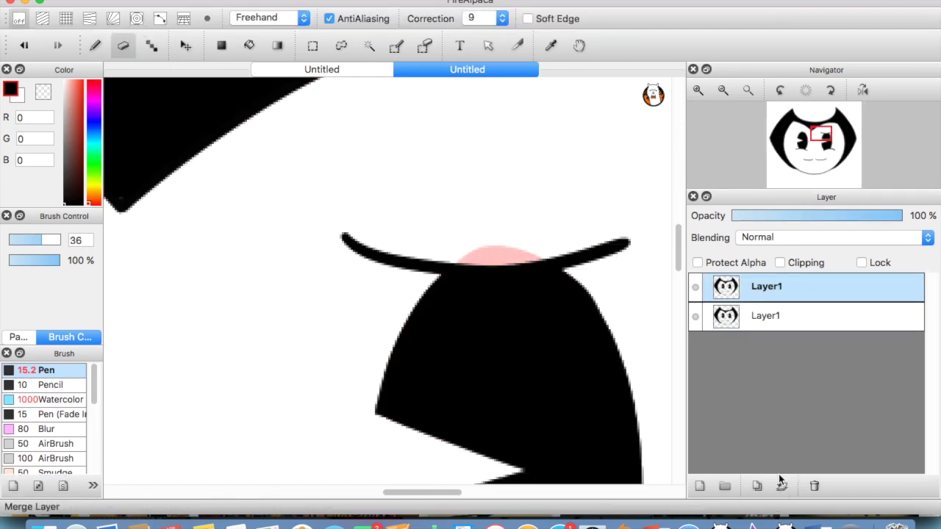
{"action": "scroll", "coordinate": [500, 246], "scroll_direction": "down", "scroll_amount": 3}
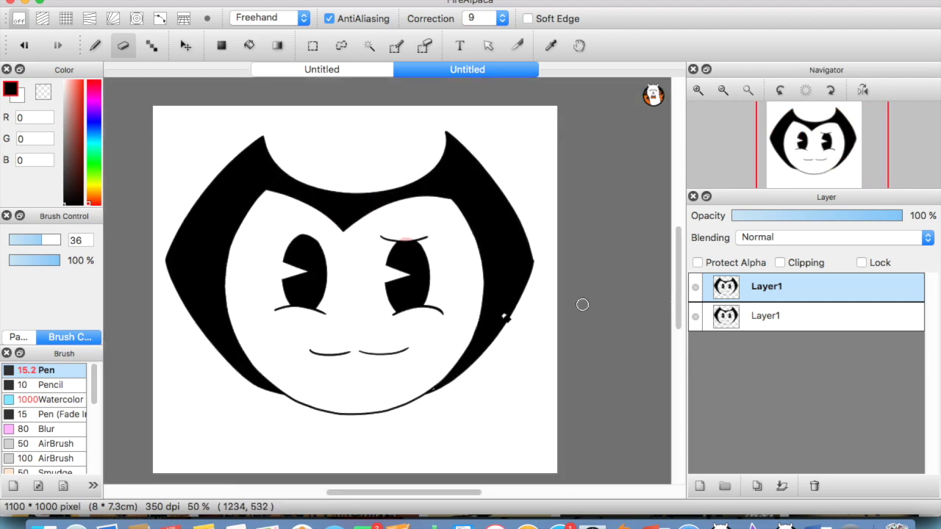
- Duplicate the bottom Layer1 and move the copy to the top of the layer stack
{"action": "scroll", "coordinate": [616, 322], "scroll_direction": "up", "scroll_amount": 2}
{"action": "left_click", "coordinate": [758, 321]}
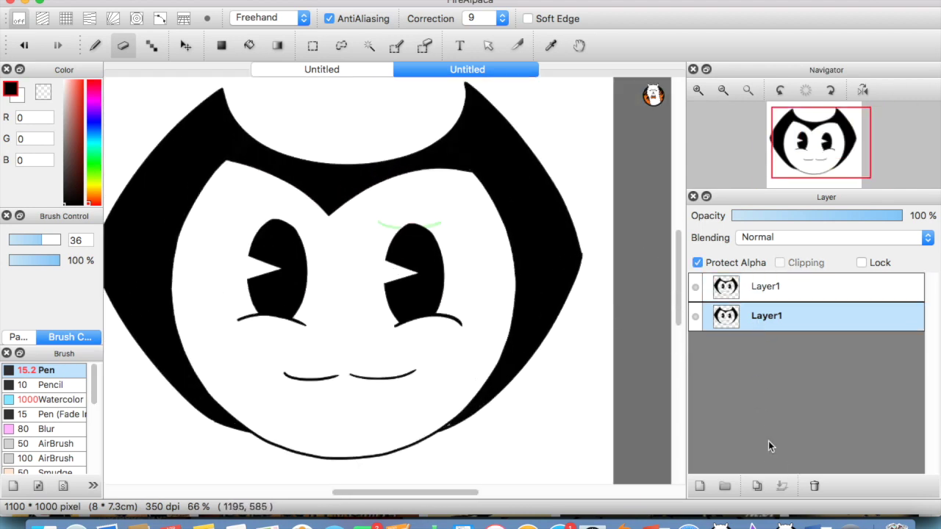
{"action": "left_click", "coordinate": [757, 486]}
{"action": "left_click_drag", "start_coordinate": [748, 346], "coordinate": [751, 281]}
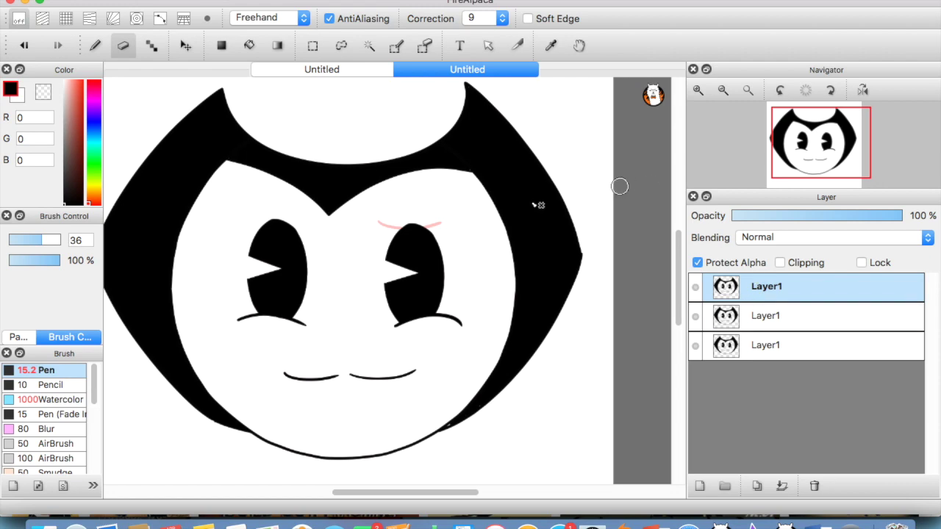
- Preview the layers as an animation with AutoPlay
{"action": "scroll", "coordinate": [625, 182], "scroll_direction": "down", "scroll_amount": 2}
{"action": "left_click", "coordinate": [339, 1]}
{"action": "mouse_move", "coordinate": [375, 1]}
{"action": "left_click", "coordinate": [405, 259]}
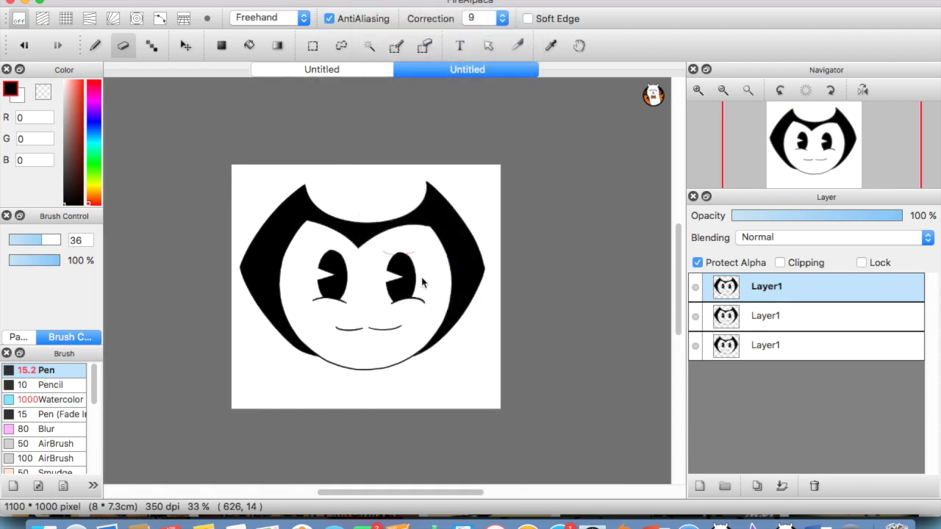
{"action": "left_click", "coordinate": [616, 385]}
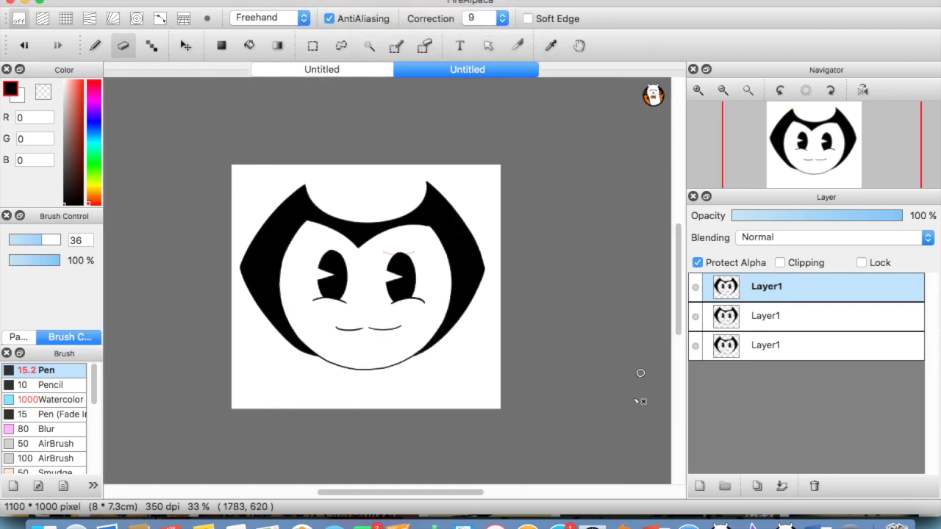
{"action": "key", "text": "super+Up"}
{"action": "key", "text": "super+Up"}
{"action": "left_click_drag", "start_coordinate": [413, 492], "coordinate": [403, 494]}
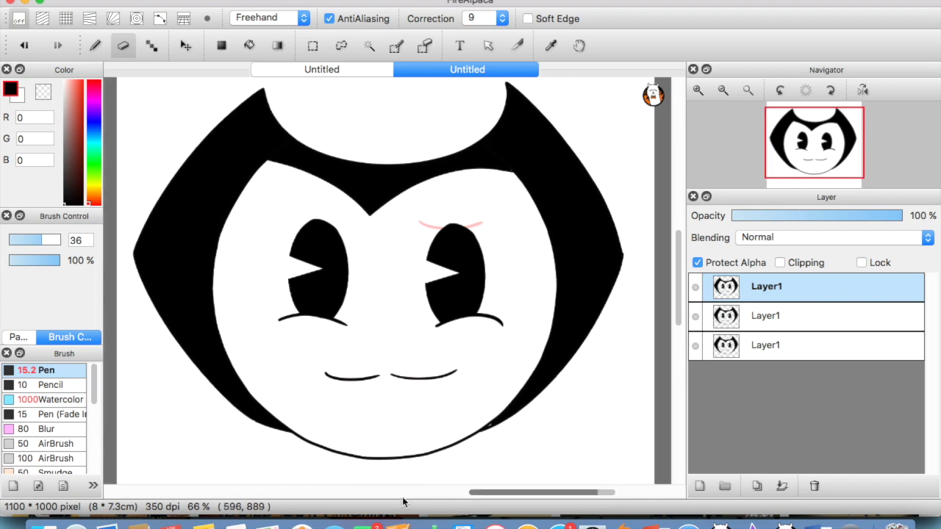
{"action": "scroll", "coordinate": [415, 485], "scroll_direction": "right", "scroll_amount": 5}
{"action": "scroll", "coordinate": [441, 471], "scroll_direction": "left", "scroll_amount": 6}
{"action": "left_click", "coordinate": [742, 323]}
{"action": "left_click", "coordinate": [752, 288]}
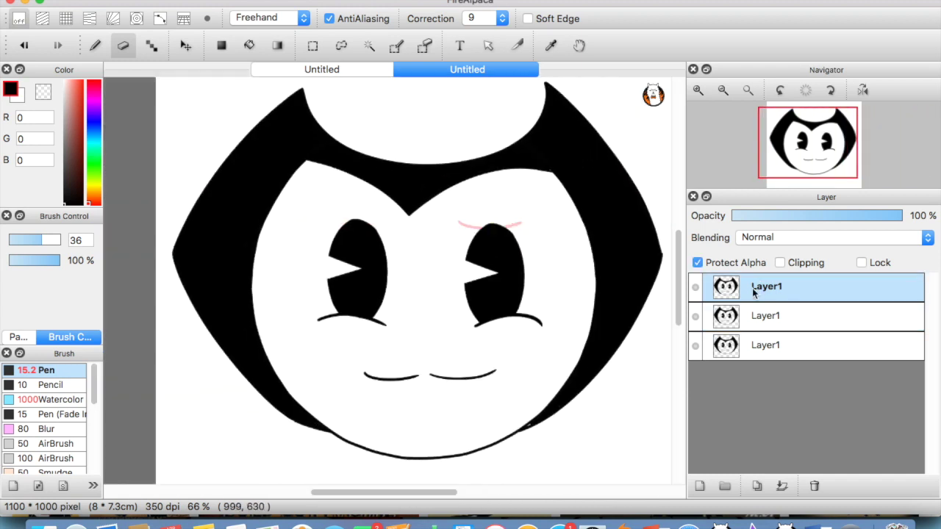
- Erase both mouth curves from the middle Layer1 with the Eraser at size 36
{"action": "left_click", "coordinate": [760, 316]}
{"action": "scroll", "coordinate": [651, 301], "scroll_direction": "up", "scroll_amount": 1}
{"action": "scroll", "coordinate": [672, 309], "scroll_direction": "down", "scroll_amount": 2}
{"action": "scroll", "coordinate": [388, 298], "scroll_direction": "up", "scroll_amount": 1}
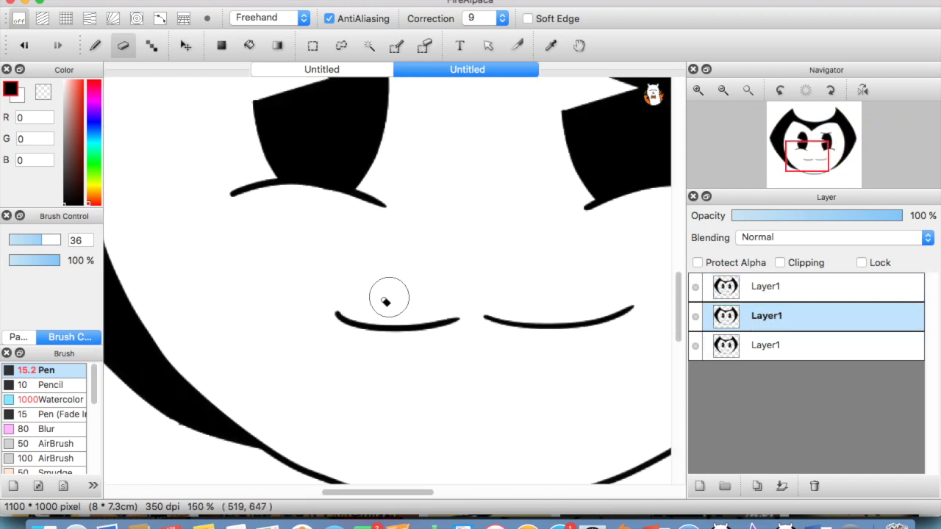
{"action": "left_click", "coordinate": [94, 52]}
{"action": "left_click", "coordinate": [186, 49]}
{"action": "key", "text": "super+minus"}
{"action": "left_click", "coordinate": [222, 46]}
{"action": "left_click", "coordinate": [123, 47]}
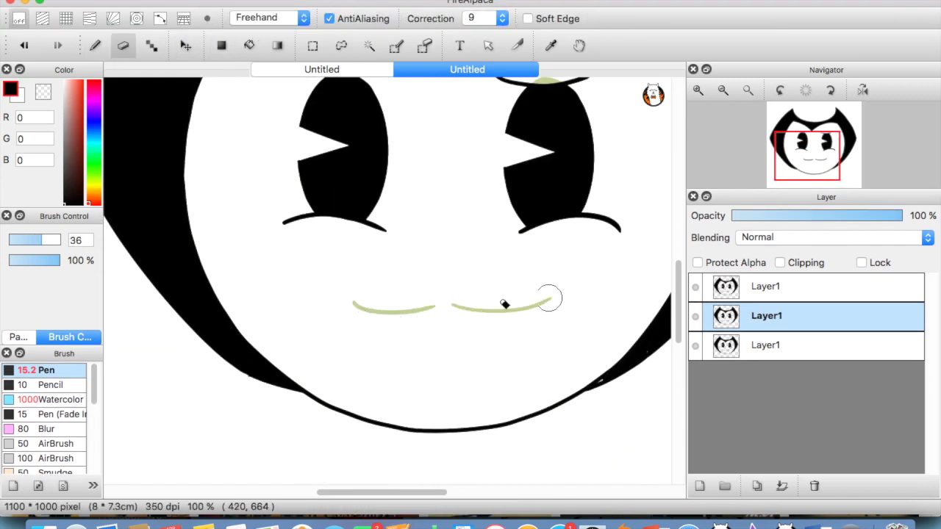
- Try to redraw the mouth line over the faint onion-skin mouth curves with the Pen at size 15
{"action": "left_click", "coordinate": [95, 45]}
{"action": "scroll", "coordinate": [404, 397], "scroll_direction": "up", "scroll_amount": 1}
{"action": "scroll", "coordinate": [374, 496], "scroll_direction": "right", "scroll_amount": 1}
{"action": "scroll", "coordinate": [222, 338], "scroll_direction": "up", "scroll_amount": 1}
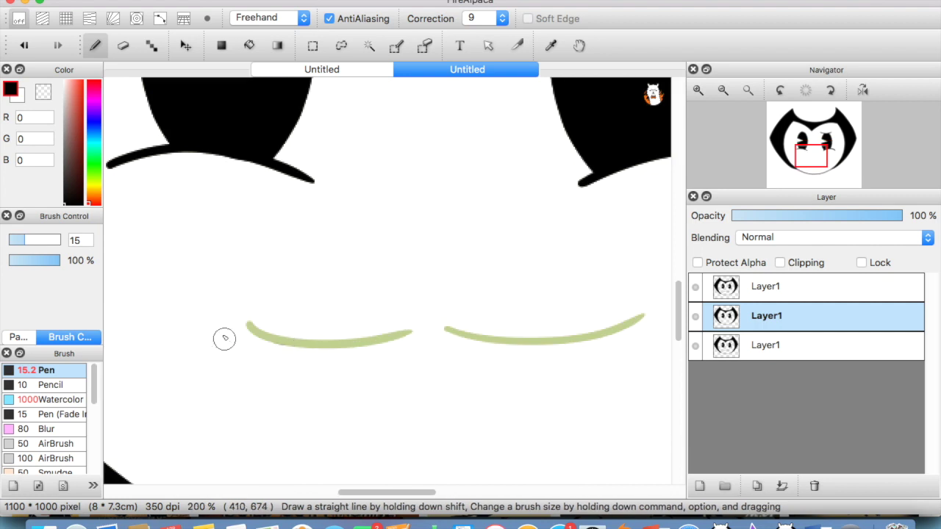
{"action": "mouse_move", "coordinate": [249, 327]}
{"action": "left_mouse_down"}
{"action": "mouse_move", "coordinate": [392, 350]}
{"action": "mouse_move", "coordinate": [421, 332]}
{"action": "left_mouse_up"}
{"action": "key", "text": "super+z"}
{"action": "mouse_move", "coordinate": [248, 327]}
{"action": "left_mouse_down"}
{"action": "mouse_move", "coordinate": [292, 335]}
{"action": "mouse_move", "coordinate": [430, 323]}
{"action": "mouse_move", "coordinate": [447, 333]}
{"action": "mouse_move", "coordinate": [636, 316]}
{"action": "left_mouse_up"}
{"action": "key", "text": "super+z"}
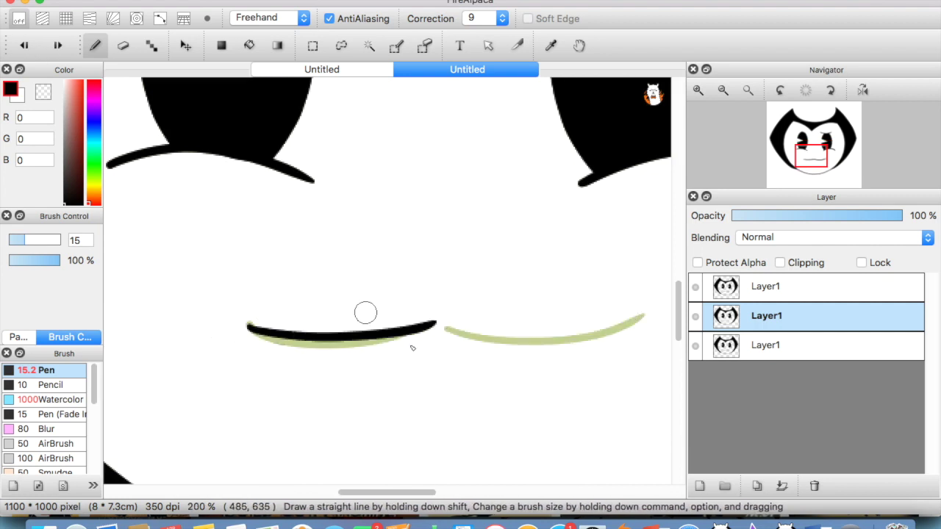
- Try to extend the mouth line into an open mouth outline with jagged lines inside
{"action": "left_click_drag", "start_coordinate": [433, 324], "coordinate": [601, 317]}
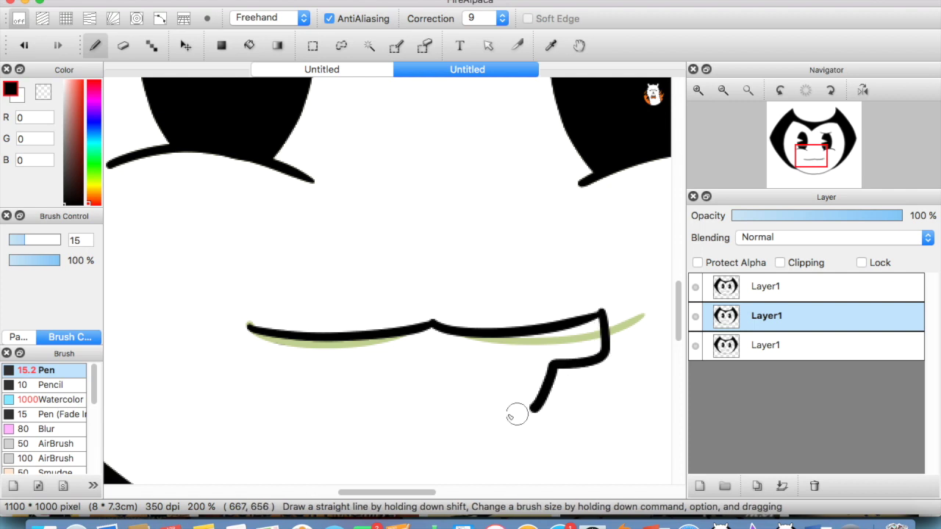
{"action": "left_click_drag", "start_coordinate": [248, 332], "coordinate": [276, 361]}
{"action": "left_click_drag", "start_coordinate": [363, 376], "coordinate": [367, 387]}
{"action": "left_click_drag", "start_coordinate": [514, 358], "coordinate": [500, 369]}
{"action": "key", "text": "super+minus"}
{"action": "key", "text": "super+minus"}
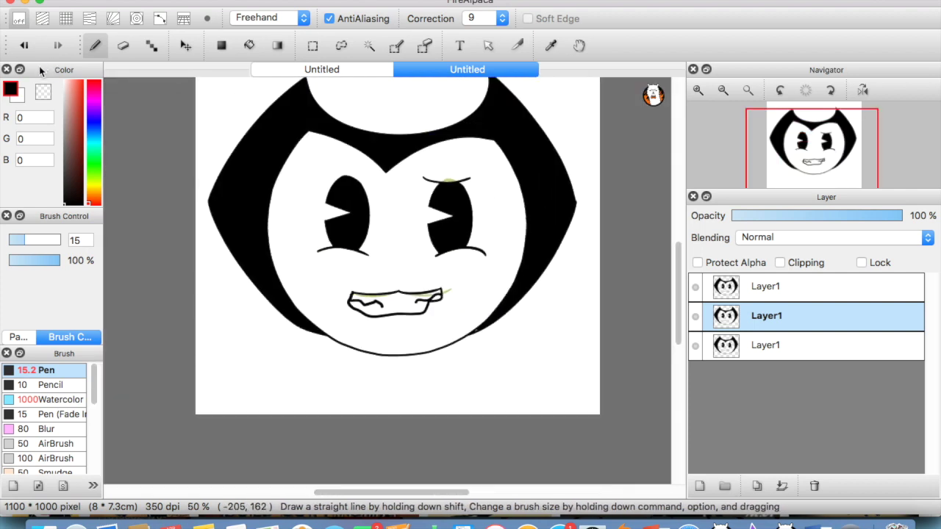
- Try to draw the mouth as one continuous wavy line across both faint mouth curves, and undo it
{"action": "key", "text": "super+plus"}
{"action": "key", "text": "super+plus"}
{"action": "key", "text": "super+plus"}
{"action": "left_click_drag", "start_coordinate": [284, 318], "coordinate": [348, 321]}
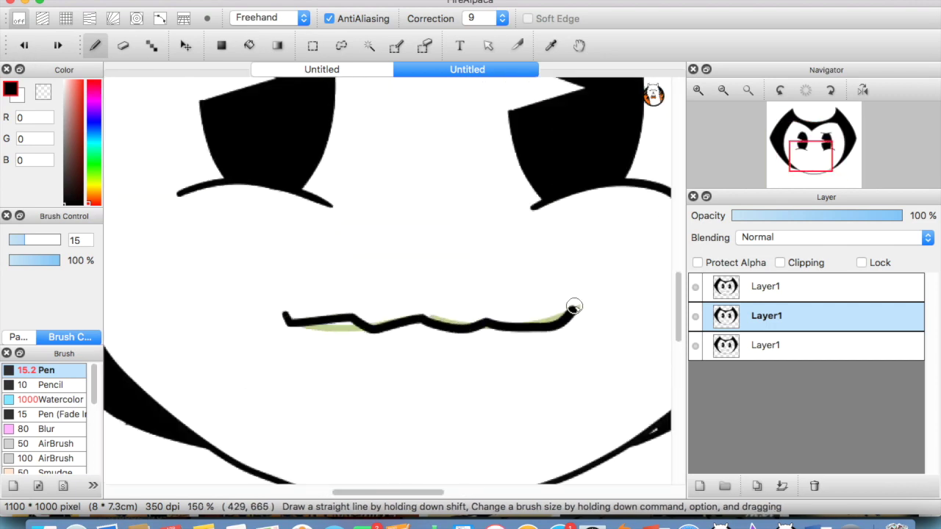
{"action": "left_click_drag", "start_coordinate": [573, 307], "coordinate": [578, 304]}
{"action": "key", "text": "super+minus"}
{"action": "key", "text": "super+minus"}
{"action": "key", "text": "super+minus"}
{"action": "key", "text": "super+plus"}
{"action": "key", "text": "super+plus"}
{"action": "key", "text": "super+plus"}
{"action": "key", "text": "super+z"}
- Draw two separate wavy black mouth lines over the faint mouth curves on the middle Layer1 with the Pen at size 15
{"action": "key", "text": "super+plus"}
{"action": "left_click_drag", "start_coordinate": [247, 326], "coordinate": [247, 327]}
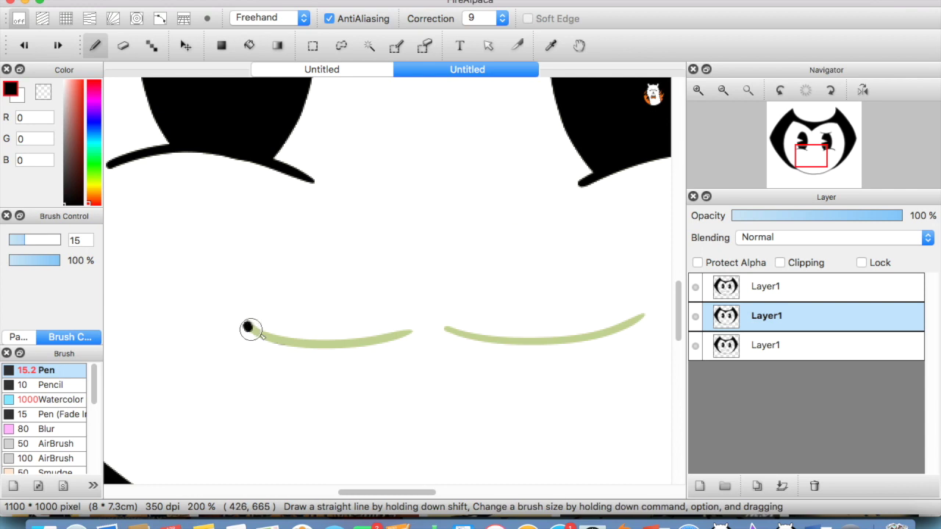
{"action": "mouse_move", "coordinate": [358, 346]}
{"action": "left_mouse_down"}
{"action": "mouse_move", "coordinate": [393, 325]}
{"action": "mouse_move", "coordinate": [492, 336]}
{"action": "left_mouse_up"}
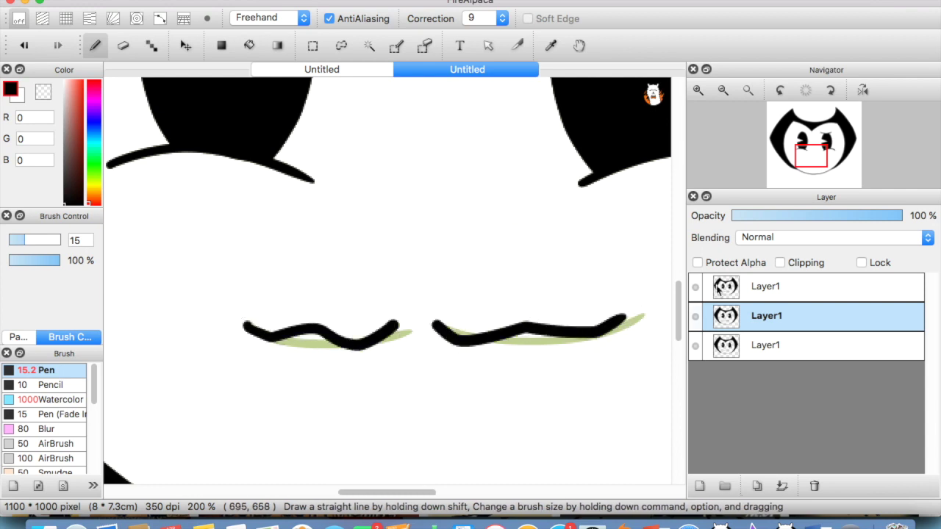
- Compare the bottom and top Layer1 frames with the whole face in view
{"action": "key", "text": "super+minus"}
{"action": "key", "text": "super+minus"}
{"action": "left_click", "coordinate": [756, 336]}
{"action": "left_click", "coordinate": [762, 276]}
{"action": "key", "text": "super+minus"}
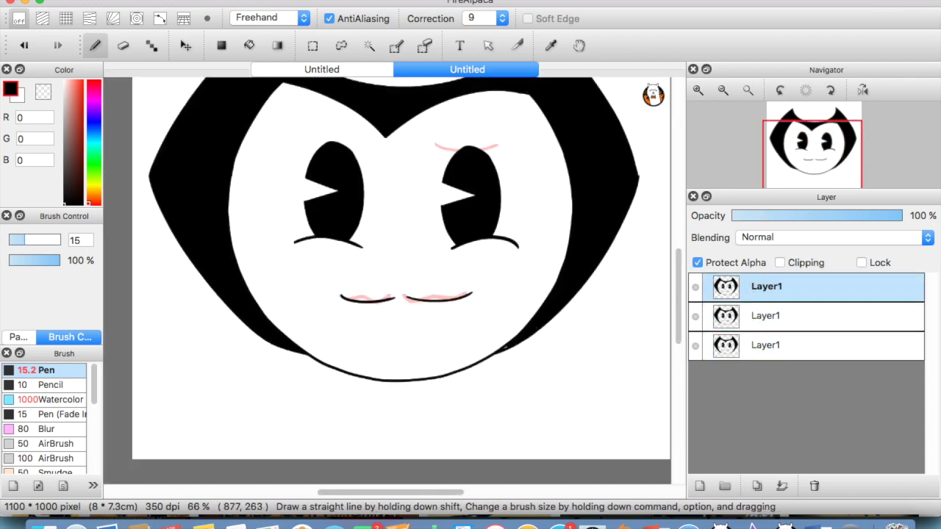
{"action": "left_click", "coordinate": [403, 1]}
{"action": "mouse_move", "coordinate": [374, 0]}
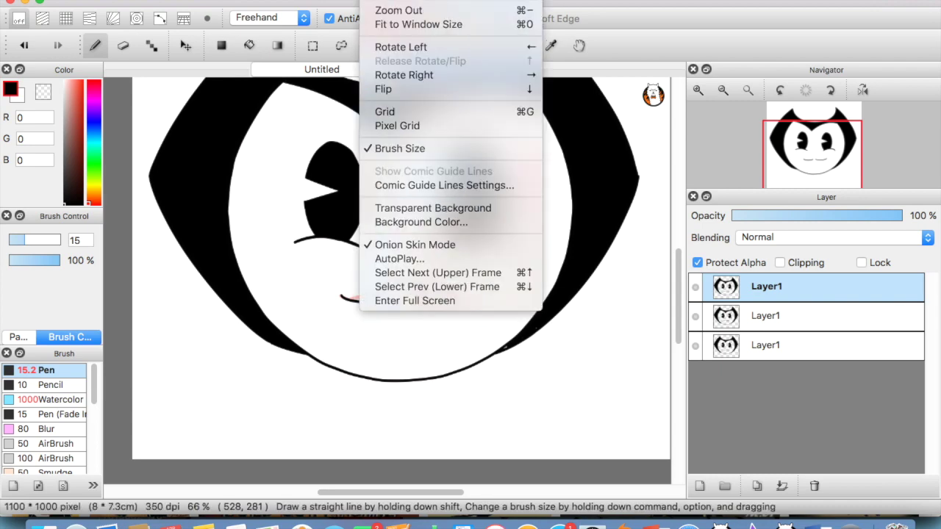
{"action": "left_click", "coordinate": [405, 262]}
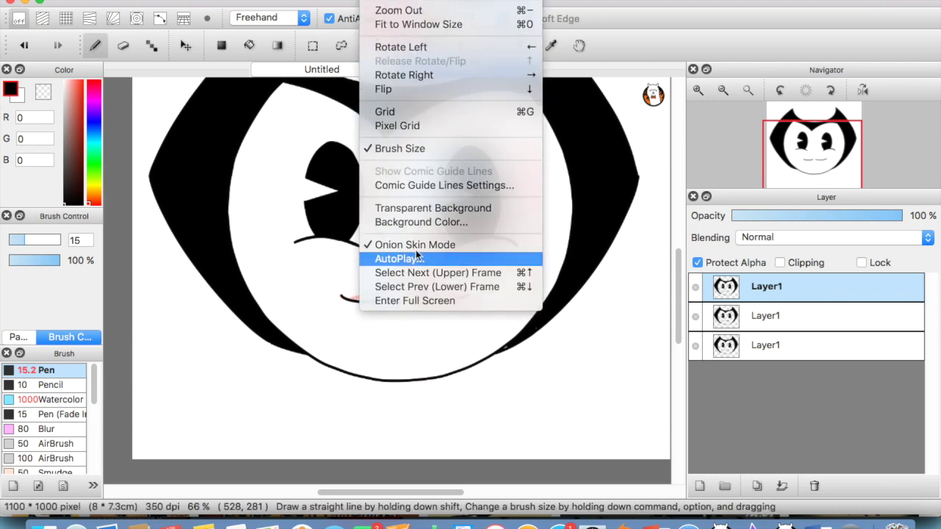
{"action": "left_click", "coordinate": [615, 385]}
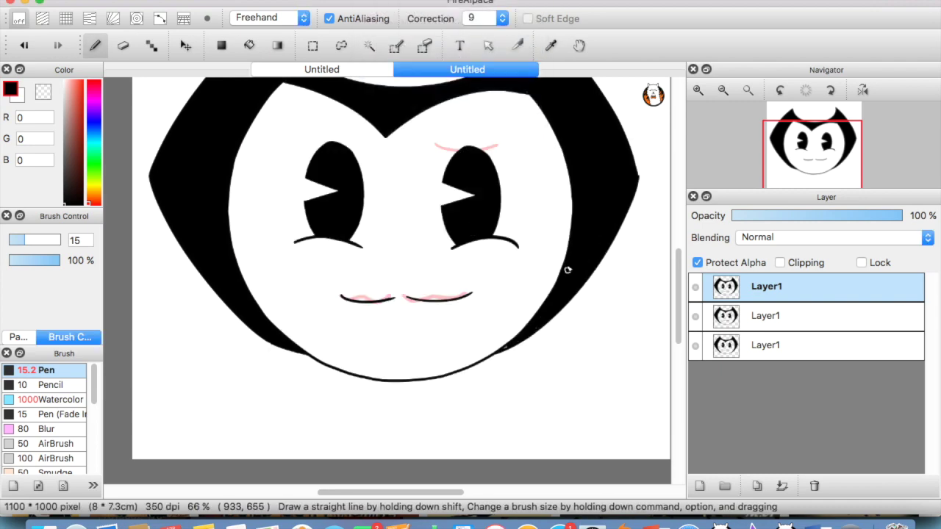
- Duplicate the bottom Layer1 twice and the topmost Layer1 twice to add more animation frames
{"action": "left_click", "coordinate": [765, 345]}
{"action": "left_click", "coordinate": [757, 486]}
{"action": "left_click", "coordinate": [757, 486]}
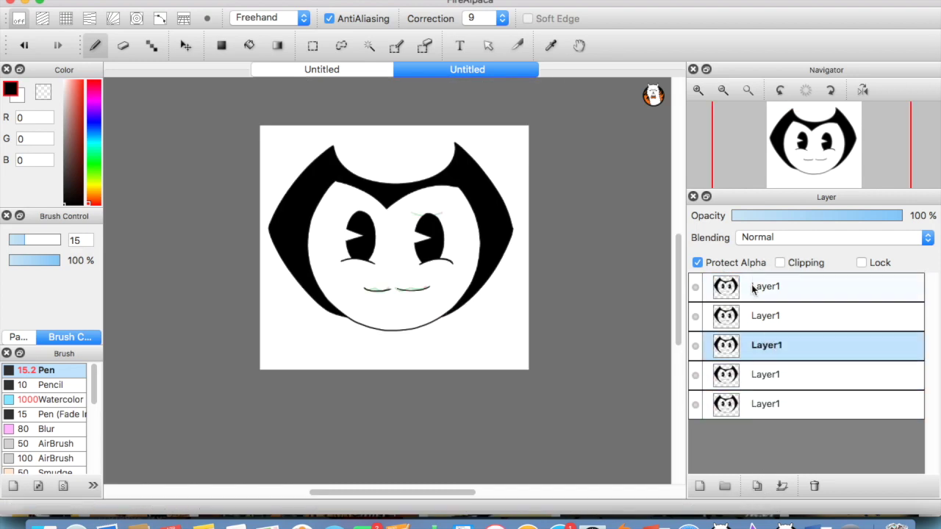
{"action": "left_click", "coordinate": [753, 288]}
{"action": "left_click", "coordinate": [757, 488]}
{"action": "left_click", "coordinate": [756, 487]}
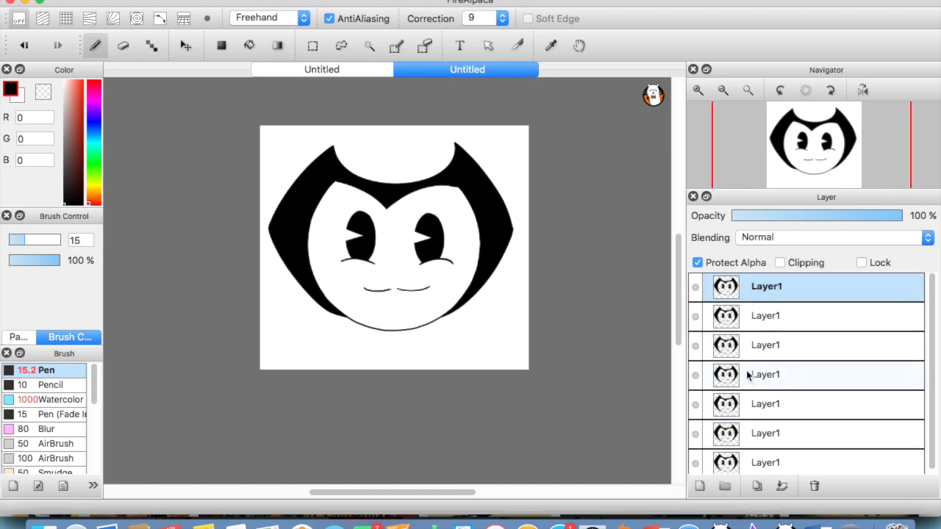
- Erase both wavy black mouth lines on the fourth Layer1 from the top with the eraser at size 36
{"action": "left_click", "coordinate": [747, 373]}
{"action": "key", "text": "super+plus"}
{"action": "key", "text": "super+plus"}
{"action": "key", "text": "super+plus"}
{"action": "key", "text": "super+plus"}
{"action": "key", "text": "super+plus"}
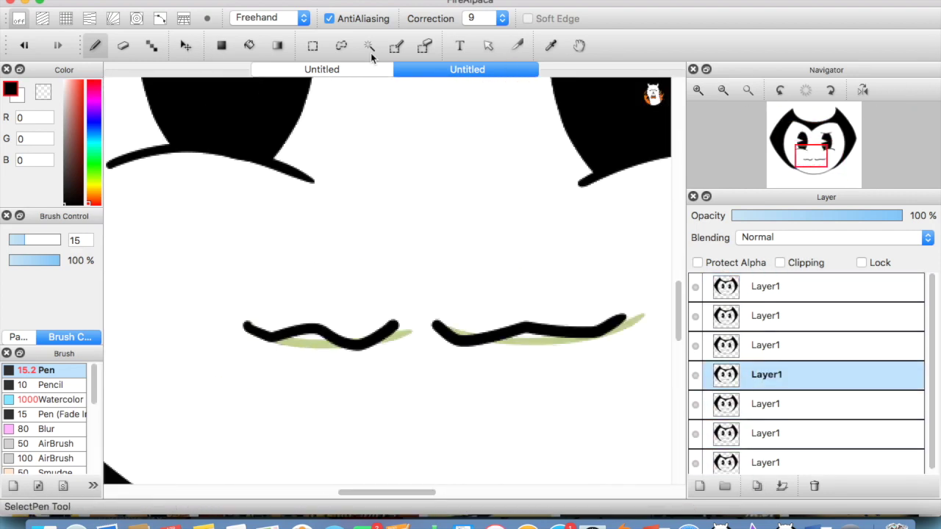
{"action": "left_click", "coordinate": [183, 46]}
{"action": "key", "text": "g"}
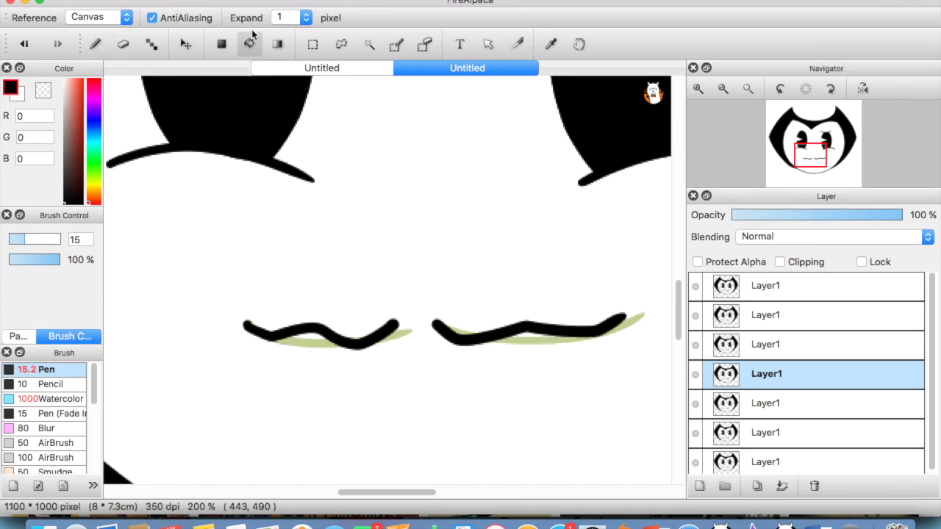
{"action": "key", "text": "e"}
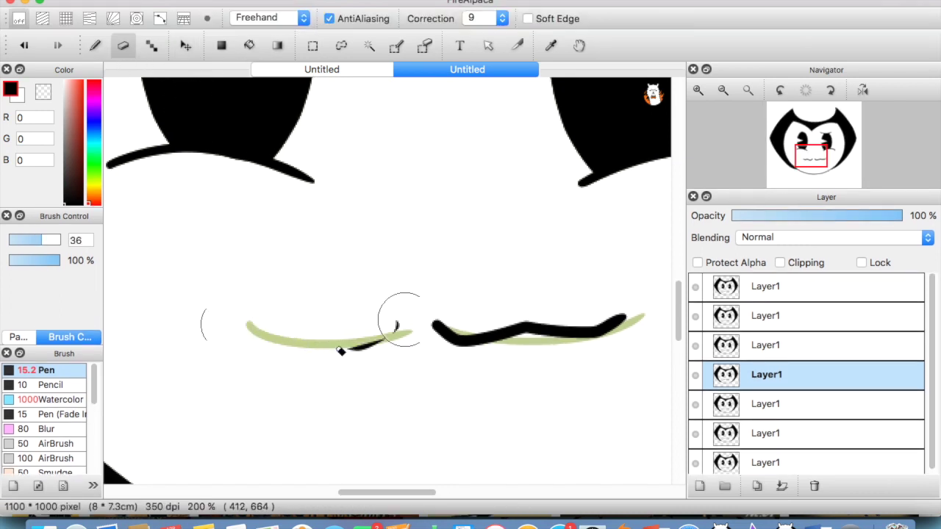
{"action": "key", "text": "super+minus"}
- Try to draw a large open grin outline around the faint mouth curves with the Pen at size 15
{"action": "left_click", "coordinate": [96, 46]}
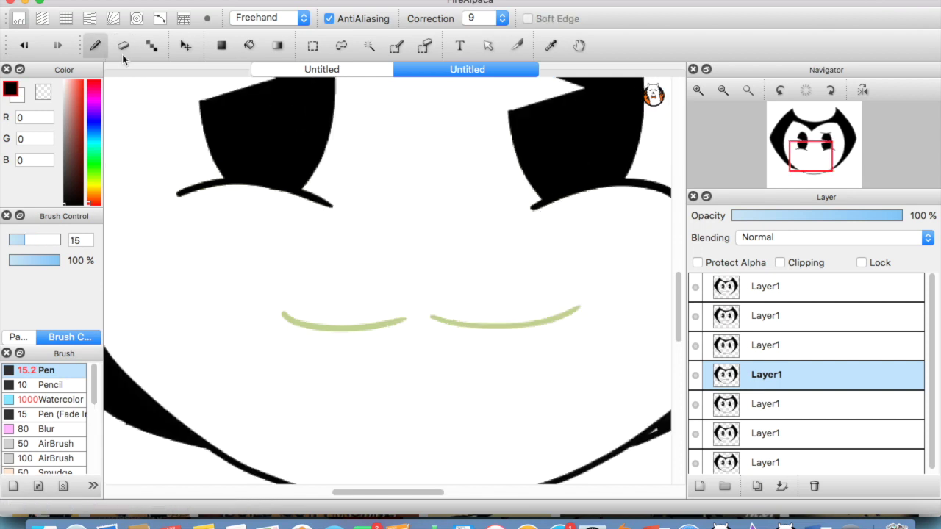
{"action": "left_click_drag", "start_coordinate": [288, 322], "coordinate": [502, 311]}
{"action": "key", "text": "super+z"}
{"action": "mouse_move", "coordinate": [302, 299]}
{"action": "left_mouse_down"}
{"action": "mouse_move", "coordinate": [423, 332]}
{"action": "mouse_move", "coordinate": [594, 271]}
{"action": "mouse_move", "coordinate": [655, 385]}
{"action": "mouse_move", "coordinate": [271, 390]}
{"action": "left_mouse_up"}
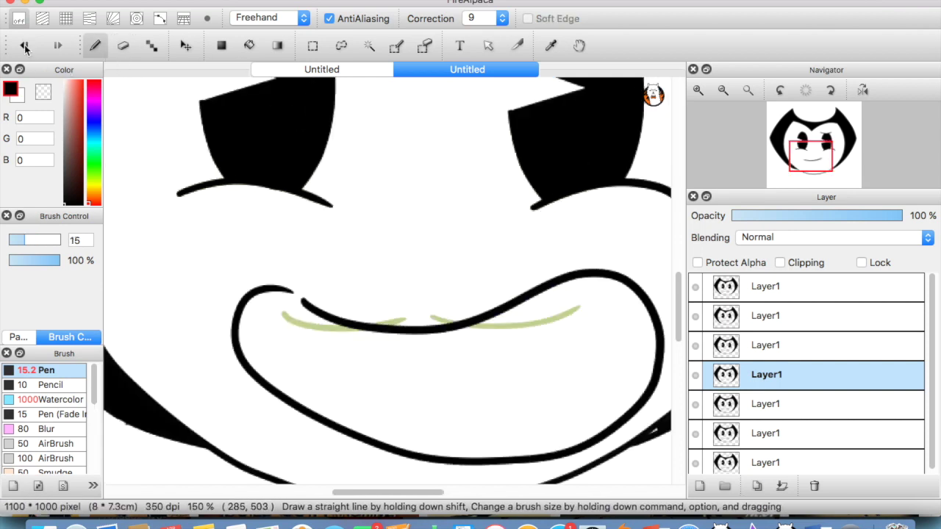
{"action": "key", "text": "super+z"}
- Try to draw a nearly straight mouth line crossed by short vertical stitch marks, and undo it
{"action": "mouse_move", "coordinate": [278, 298]}
{"action": "left_mouse_down"}
{"action": "mouse_move", "coordinate": [374, 328]}
{"action": "mouse_move", "coordinate": [551, 256]}
{"action": "mouse_move", "coordinate": [644, 374]}
{"action": "mouse_move", "coordinate": [440, 462]}
{"action": "mouse_move", "coordinate": [174, 383]}
{"action": "mouse_move", "coordinate": [197, 260]}
{"action": "mouse_move", "coordinate": [298, 304]}
{"action": "mouse_move", "coordinate": [473, 300]}
{"action": "left_mouse_up"}
{"action": "key", "text": "super+minus"}
{"action": "key", "text": "super+z"}
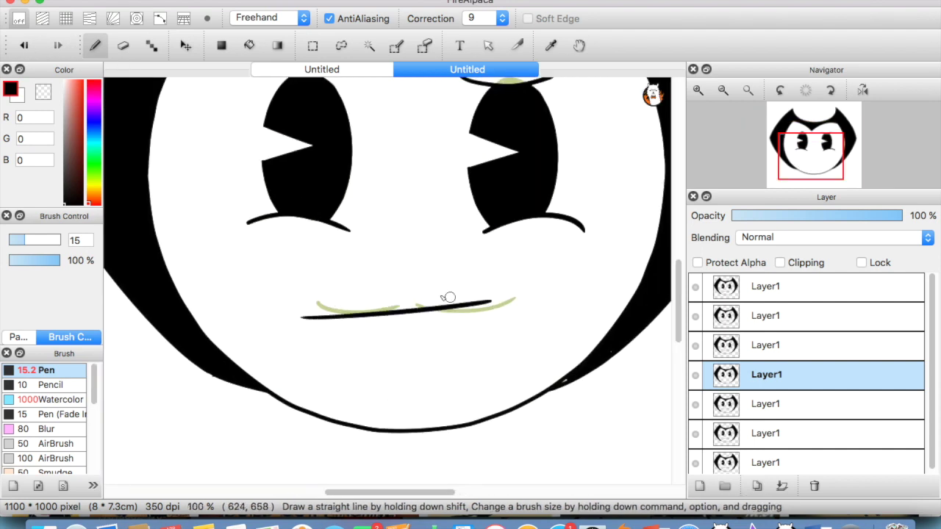
{"action": "key", "text": "super+z"}
{"action": "key", "text": "super+plus"}
{"action": "mouse_move", "coordinate": [219, 367]}
{"action": "left_mouse_down"}
{"action": "mouse_move", "coordinate": [419, 366]}
{"action": "mouse_move", "coordinate": [562, 340]}
{"action": "mouse_move", "coordinate": [539, 381]}
{"action": "left_mouse_up"}
{"action": "left_click_drag", "start_coordinate": [459, 329], "coordinate": [471, 399]}
{"action": "left_click_drag", "start_coordinate": [377, 334], "coordinate": [385, 407]}
{"action": "left_click_drag", "start_coordinate": [305, 328], "coordinate": [312, 404]}
{"action": "key", "text": "super+minus"}
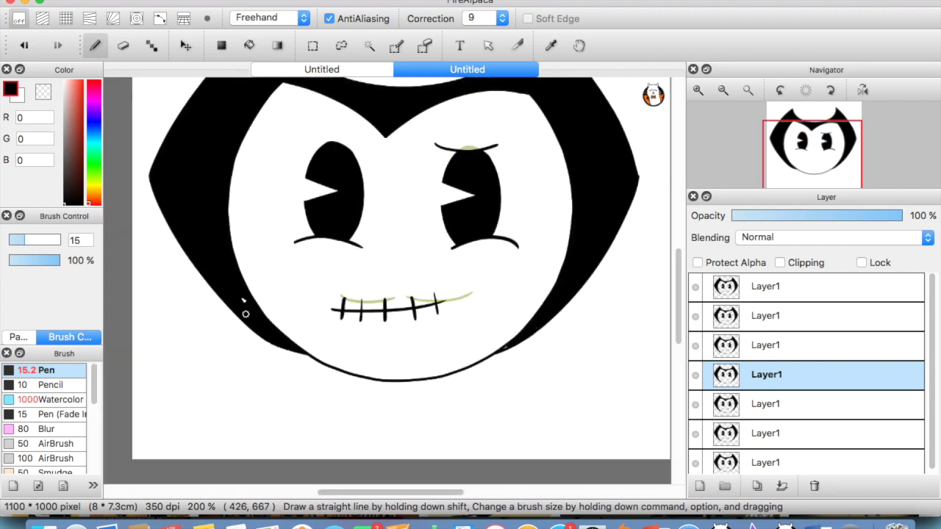
{"action": "left_click", "coordinate": [24, 48]}
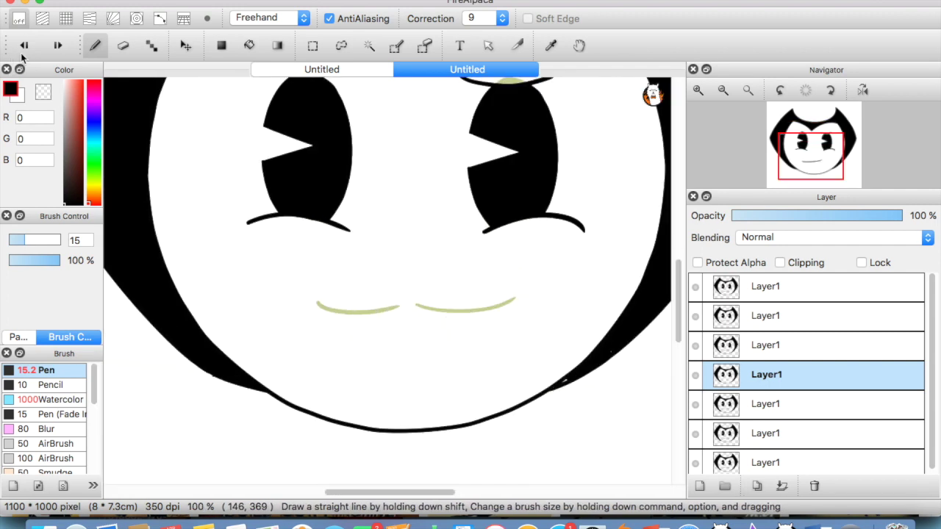
- Try to draw a slanted smirk line and a wide heart-shaped mouth outline above the faint mouth curves
{"action": "mouse_move", "coordinate": [339, 279]}
{"action": "left_mouse_down"}
{"action": "mouse_move", "coordinate": [385, 298]}
{"action": "mouse_move", "coordinate": [463, 265]}
{"action": "left_mouse_up"}
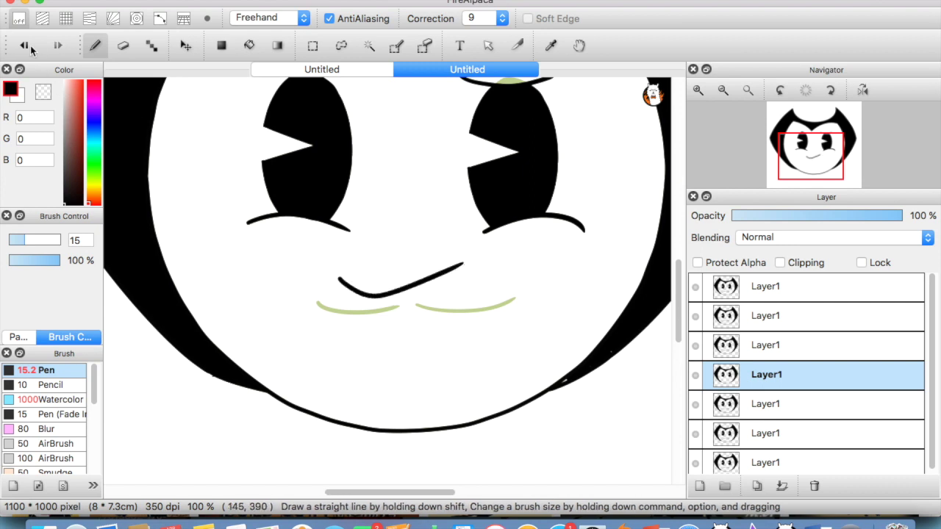
{"action": "left_click", "coordinate": [34, 48]}
{"action": "mouse_move", "coordinate": [340, 276]}
{"action": "left_mouse_down"}
{"action": "mouse_move", "coordinate": [396, 309]}
{"action": "mouse_move", "coordinate": [493, 255]}
{"action": "mouse_move", "coordinate": [554, 362]}
{"action": "mouse_move", "coordinate": [342, 397]}
{"action": "mouse_move", "coordinate": [220, 298]}
{"action": "mouse_move", "coordinate": [299, 250]}
{"action": "mouse_move", "coordinate": [342, 278]}
{"action": "left_mouse_up"}
{"action": "left_click", "coordinate": [31, 50]}
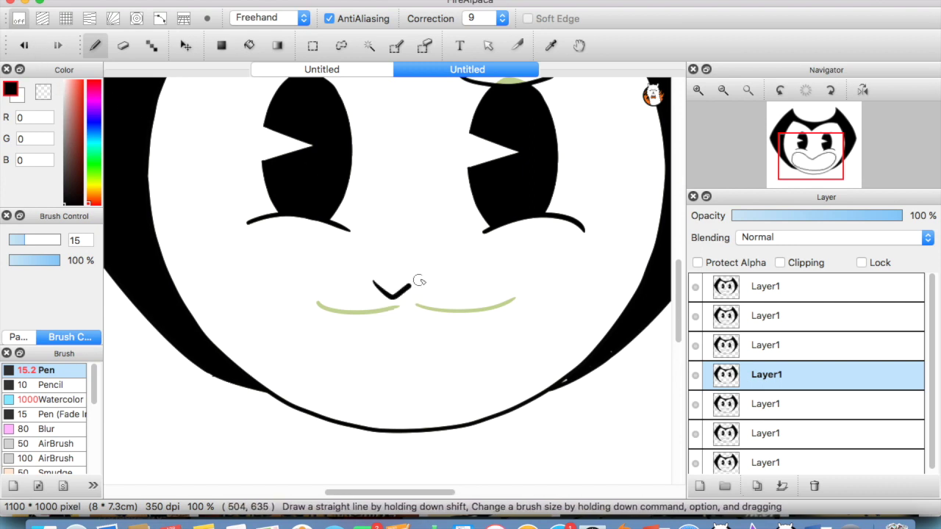
{"action": "mouse_move", "coordinate": [414, 283]}
{"action": "left_mouse_down"}
{"action": "mouse_move", "coordinate": [543, 304]}
{"action": "mouse_move", "coordinate": [407, 410]}
{"action": "mouse_move", "coordinate": [249, 339]}
{"action": "mouse_move", "coordinate": [360, 285]}
{"action": "left_mouse_up"}
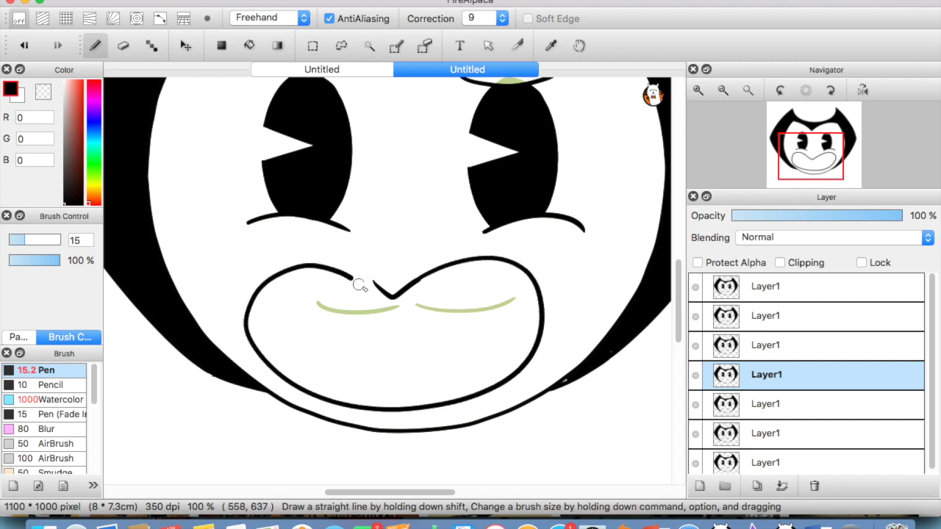
{"action": "key", "text": "super+plus"}
{"action": "left_click", "coordinate": [25, 49]}
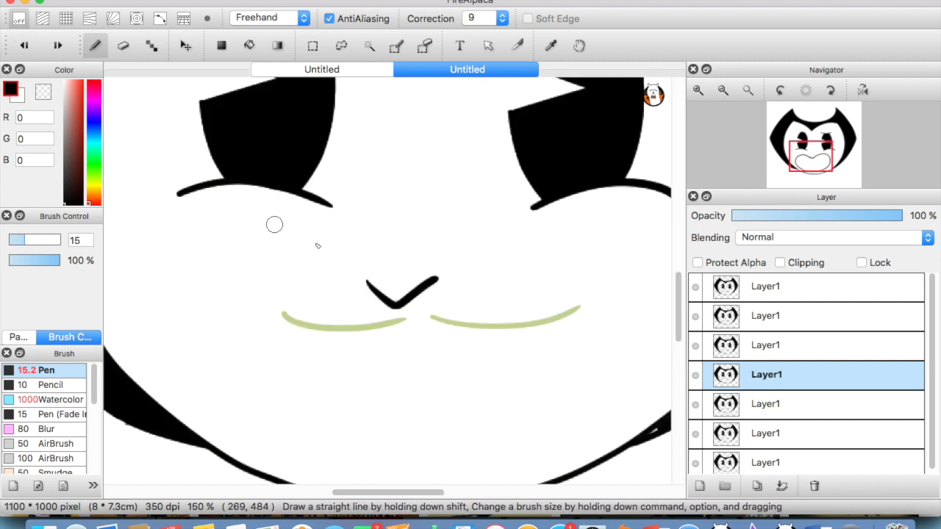
- Try to redraw the heart-shaped mouth outline with a curved line inside it, and undo the whole mouth
{"action": "mouse_move", "coordinate": [433, 281]}
{"action": "left_mouse_down"}
{"action": "mouse_move", "coordinate": [626, 359]}
{"action": "mouse_move", "coordinate": [354, 459]}
{"action": "mouse_move", "coordinate": [223, 308]}
{"action": "mouse_move", "coordinate": [316, 441]}
{"action": "left_mouse_up"}
{"action": "key", "text": "super+minus"}
{"action": "key", "text": "super+plus"}
{"action": "mouse_move", "coordinate": [623, 318]}
{"action": "left_mouse_down"}
{"action": "mouse_move", "coordinate": [574, 322]}
{"action": "mouse_move", "coordinate": [465, 390]}
{"action": "left_mouse_up"}
{"action": "key", "text": "super+minus"}
{"action": "key", "text": "super+minus"}
{"action": "key", "text": "super+minus"}
{"action": "key", "text": "super+plus"}
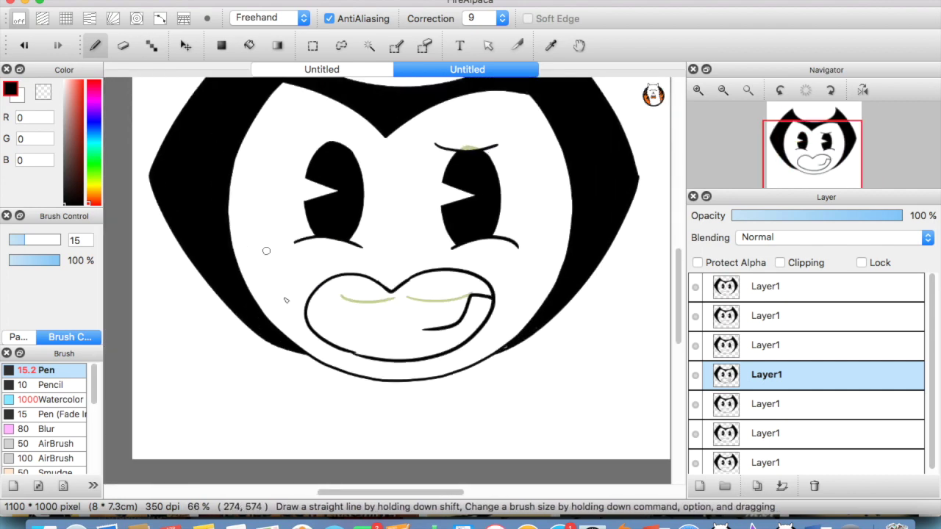
{"action": "key", "text": "super+plus"}
{"action": "left_click", "coordinate": [25, 46]}
{"action": "left_click", "coordinate": [21, 46]}
{"action": "left_click", "coordinate": [18, 46]}
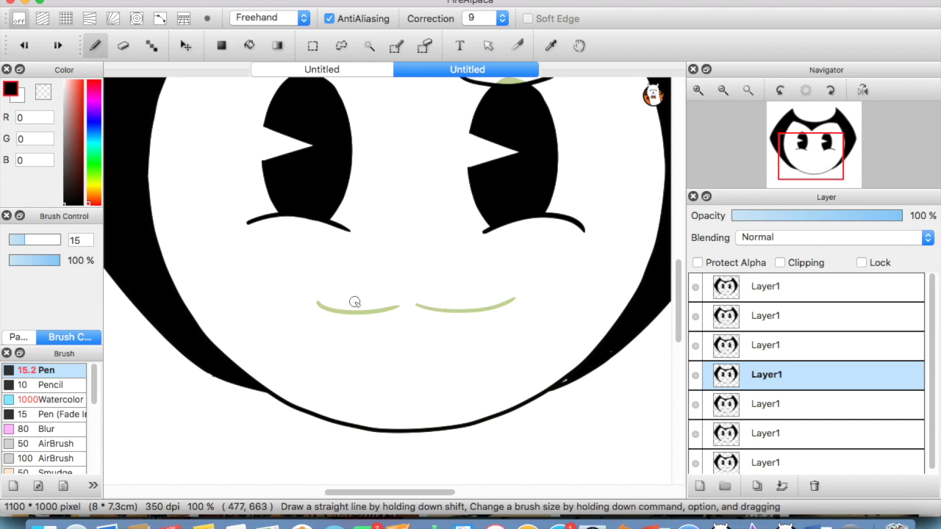
- Try to draw short curved mouth lines over the left faint mouth curve, and undo them
{"action": "key", "text": "super+plus"}
{"action": "left_click_drag", "start_coordinate": [282, 328], "coordinate": [379, 328]}
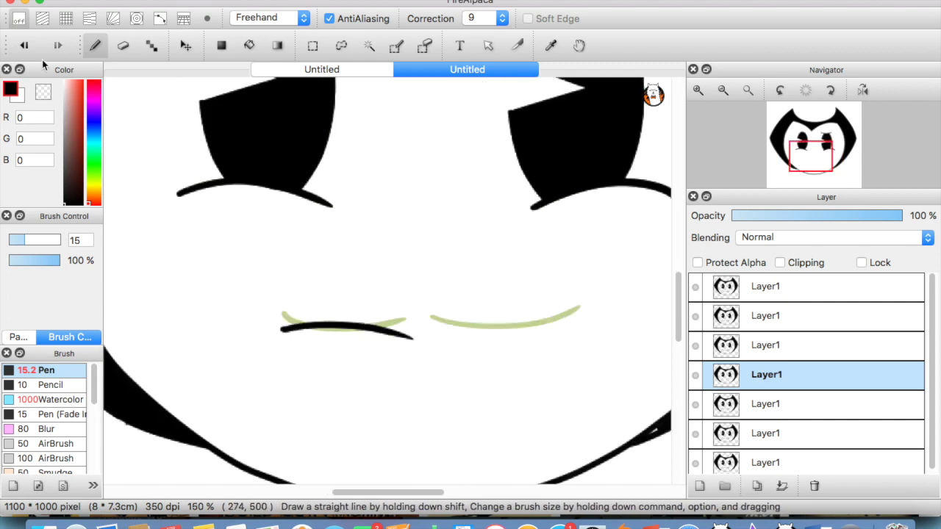
{"action": "key", "text": "super+z"}
{"action": "left_click_drag", "start_coordinate": [325, 337], "coordinate": [382, 302]}
{"action": "key", "text": "super+minus"}
{"action": "key", "text": "super+z"}
{"action": "key", "text": "super+z"}
{"action": "key", "text": "super+minus"}
{"action": "left_click", "coordinate": [25, 50]}
{"action": "left_click", "coordinate": [25, 50]}
{"action": "key", "text": "super+plus"}
{"action": "key", "text": "super+plus"}
- Draw a flat mouth line just below the faint mouth curves and two small curved sweat marks on each side of the face
{"action": "left_click_drag", "start_coordinate": [321, 336], "coordinate": [541, 340]}
{"action": "key", "text": "super+minus"}
{"action": "key", "text": "super+minus"}
{"action": "key", "text": "super+minus"}
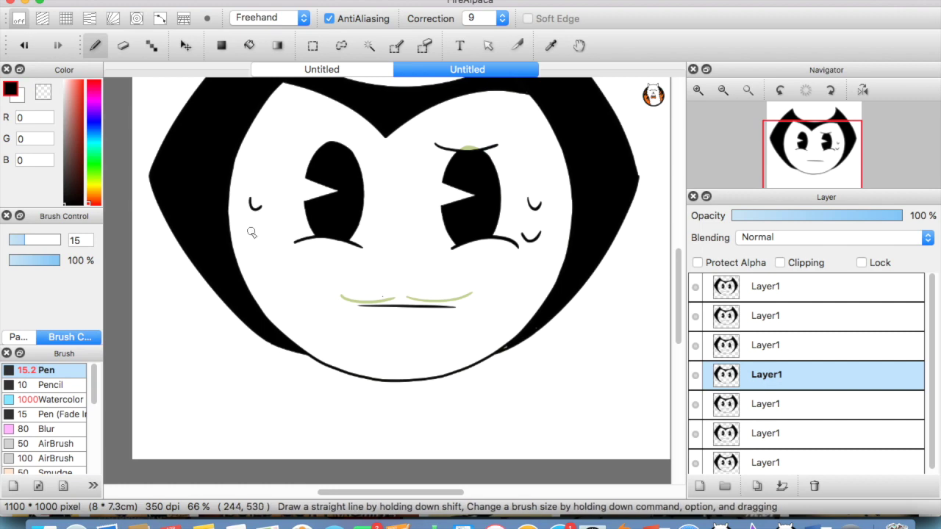
{"action": "key", "text": "super+minus"}
{"action": "key", "text": "super+plus"}
{"action": "key", "text": "super+plus"}
{"action": "key", "text": "super+minus"}
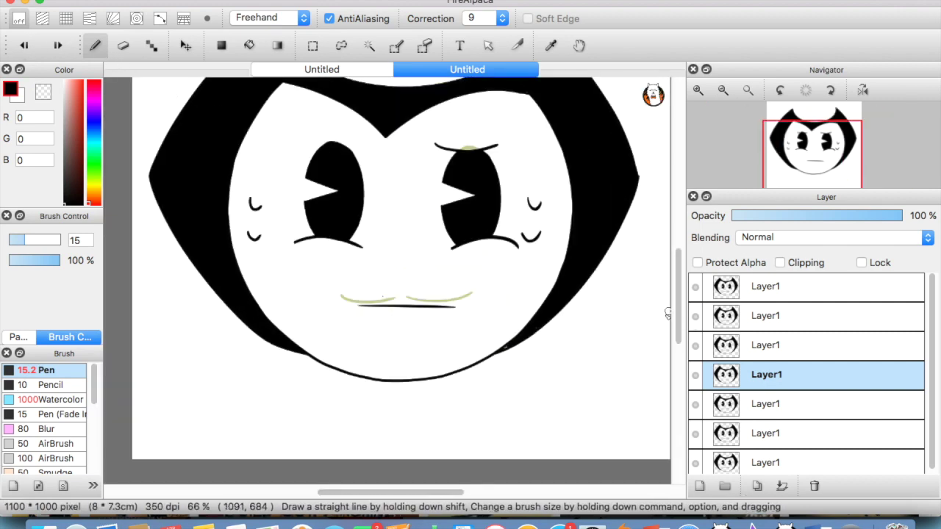
- Draw a short straight eyelid across the top of the left eye and erase the part of the eye above it
{"action": "scroll", "coordinate": [668, 315], "scroll_direction": "up", "scroll_amount": 2}
{"action": "left_click", "coordinate": [696, 488]}
{"action": "key", "text": "super+plus"}
{"action": "key", "text": "super+plus"}
{"action": "mouse_move", "coordinate": [219, 120]}
{"action": "left_mouse_down"}
{"action": "mouse_move", "coordinate": [317, 122]}
{"action": "mouse_move", "coordinate": [237, 105]}
{"action": "mouse_move", "coordinate": [294, 109]}
{"action": "left_mouse_up"}
{"action": "left_click", "coordinate": [771, 397]}
{"action": "key", "text": "e"}
{"action": "left_click", "coordinate": [766, 374]}
{"action": "left_click", "coordinate": [781, 486]}
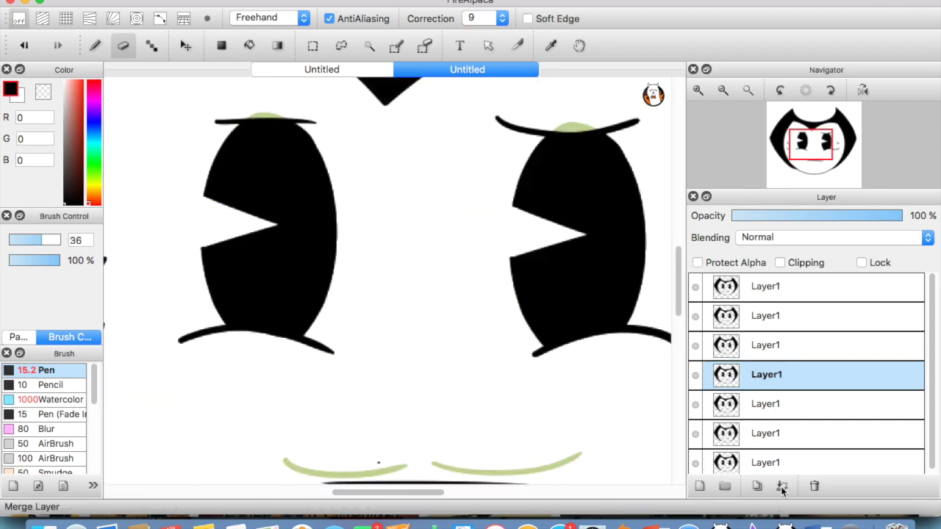
{"action": "key", "text": "super+minus"}
{"action": "key", "text": "super+minus"}
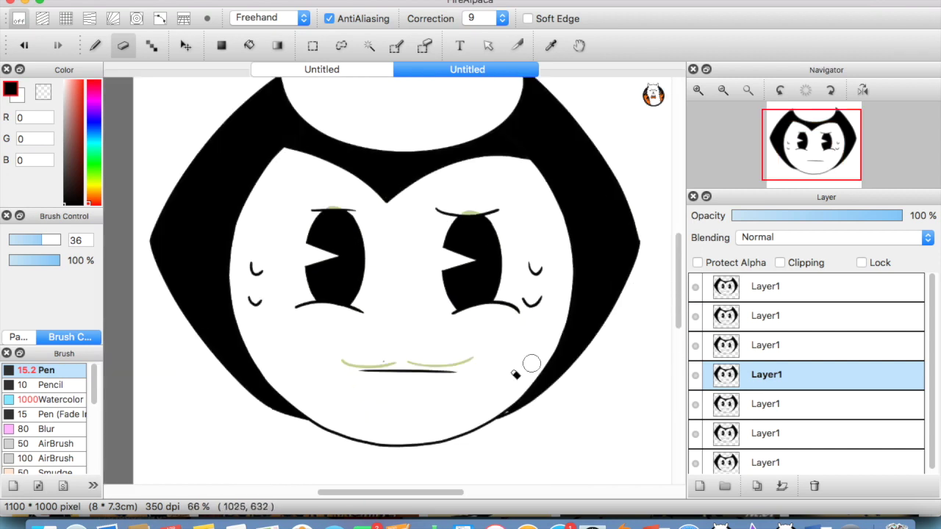
- Add a new empty layer, place it directly beneath the fourth Layer1, and select the Pen for drawing
{"action": "key", "text": "super+minus"}
{"action": "key", "text": "super+minus"}
{"action": "key", "text": "super+plus"}
{"action": "left_click", "coordinate": [701, 484]}
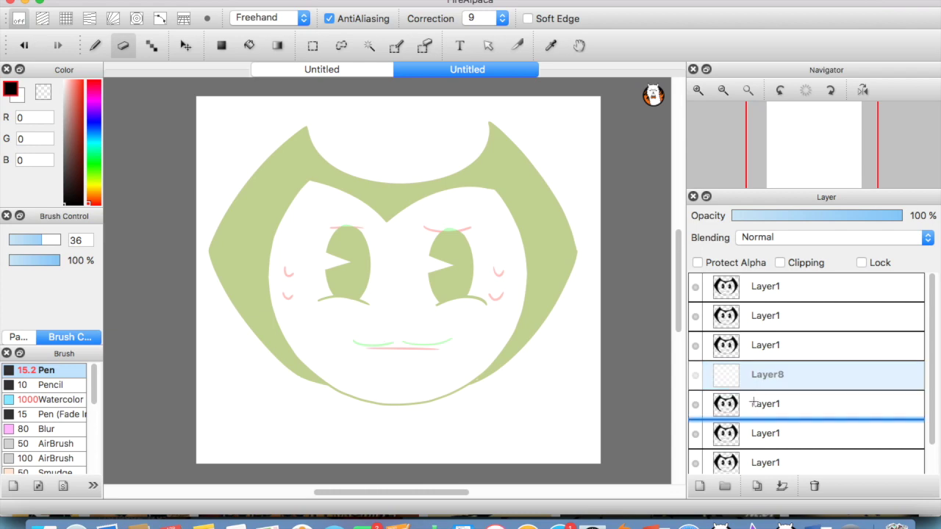
{"action": "key", "text": "super+plus"}
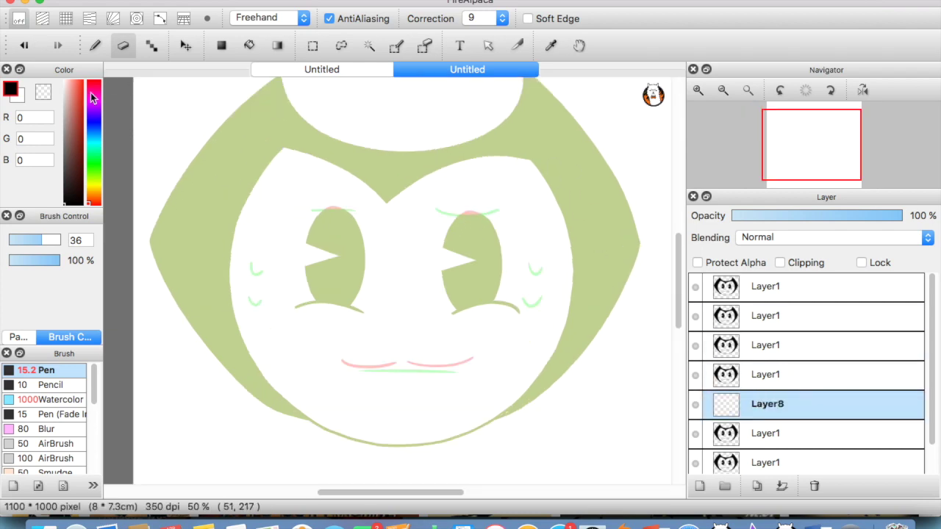
{"action": "key", "text": "super+minus"}
{"action": "key", "text": "super+minus"}
{"action": "left_click", "coordinate": [94, 46]}
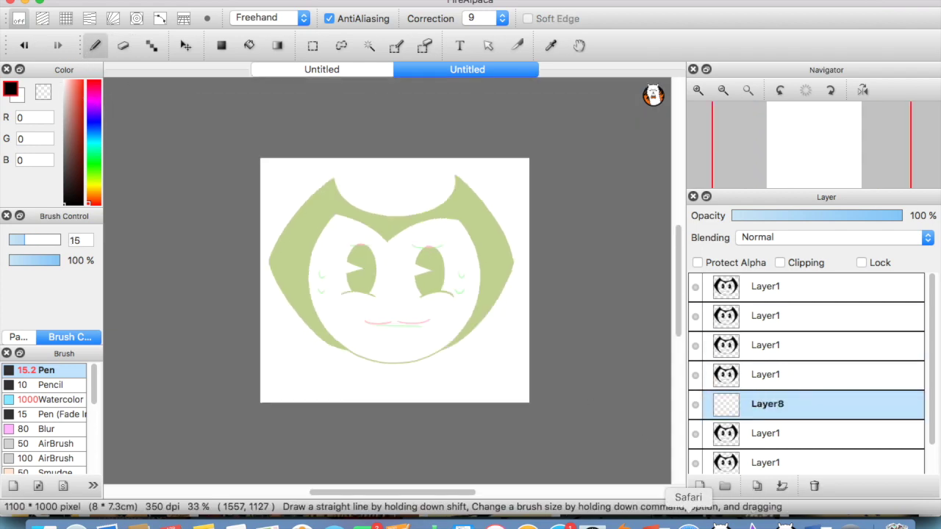
- Switch to Safari and browse the Google image results for "bendy" for facial expression references
{"action": "left_click", "coordinate": [689, 525]}
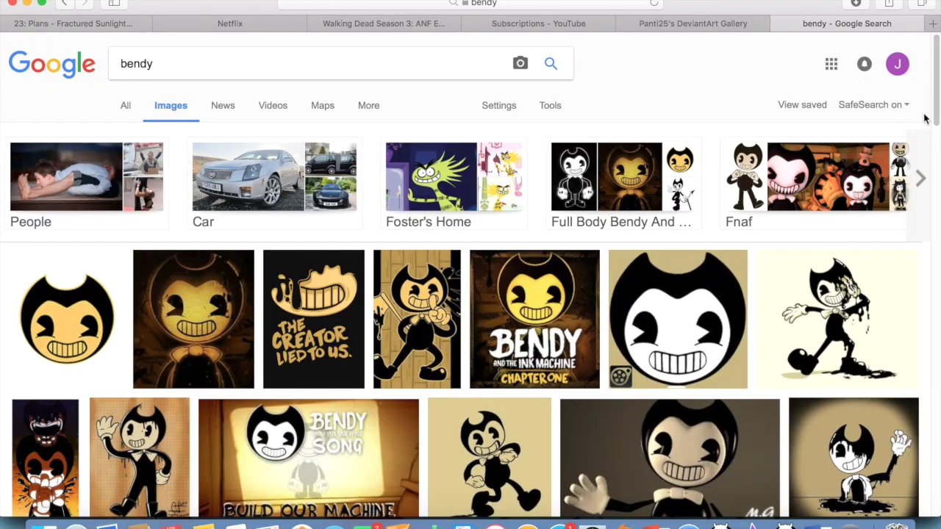
{"action": "scroll", "coordinate": [922, 147], "scroll_direction": "down", "scroll_amount": 8}
{"action": "scroll", "coordinate": [911, 199], "scroll_direction": "down", "scroll_amount": 3}
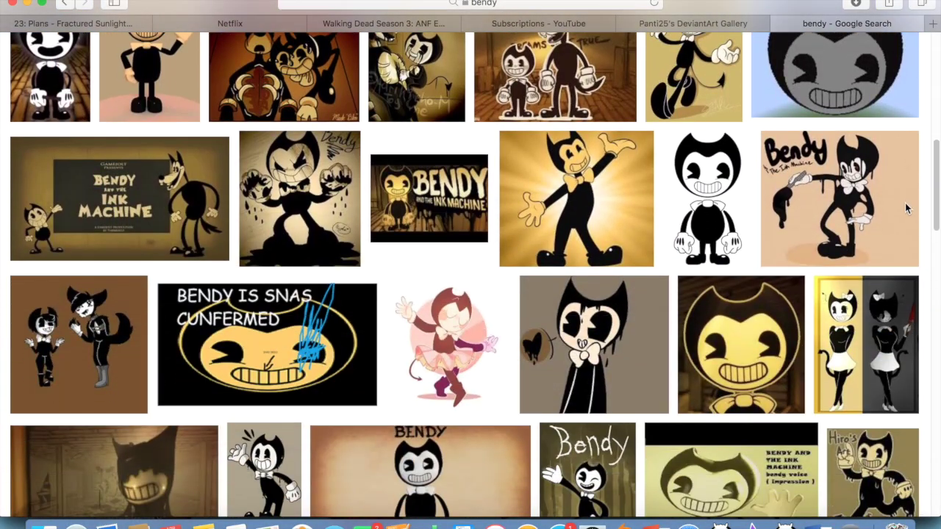
{"action": "scroll", "coordinate": [906, 209], "scroll_direction": "down", "scroll_amount": 10}
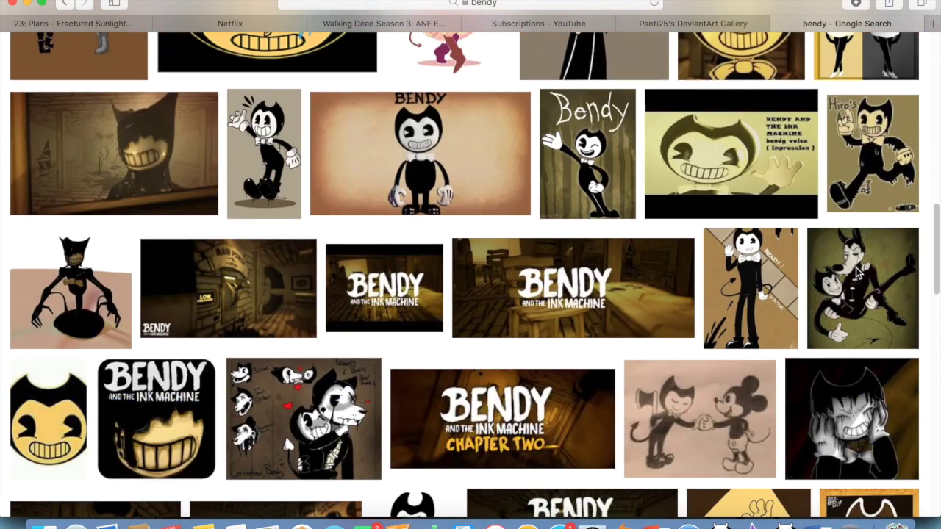
{"action": "scroll", "coordinate": [828, 336], "scroll_direction": "down", "scroll_amount": 15}
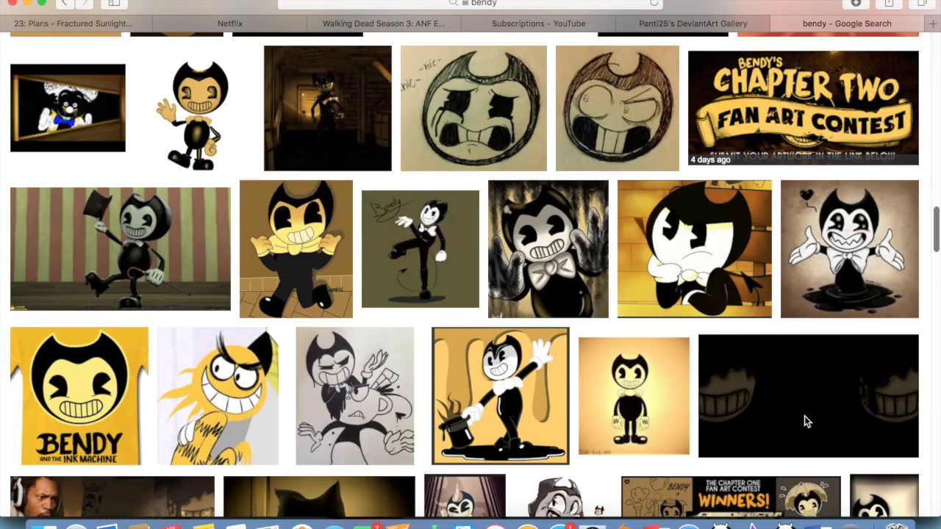
{"action": "scroll", "coordinate": [812, 445], "scroll_direction": "down", "scroll_amount": 15}
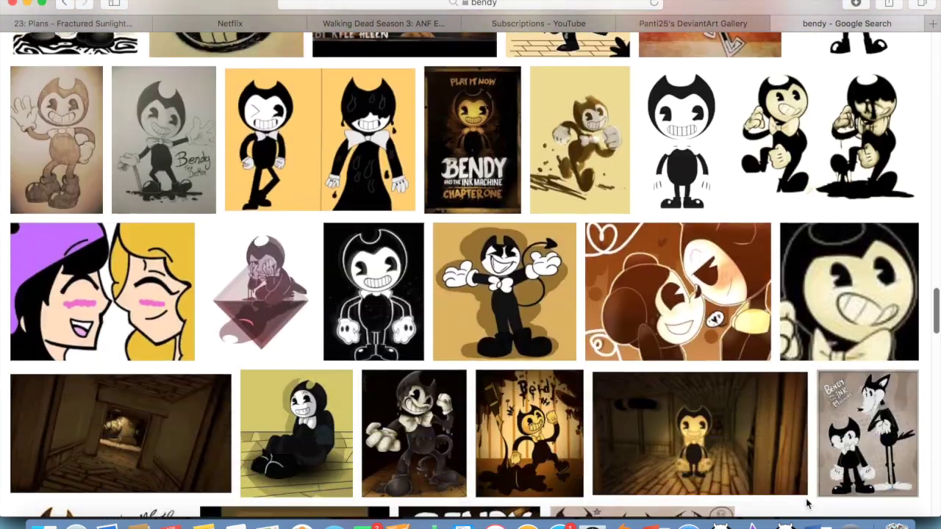
{"action": "scroll", "coordinate": [682, 355], "scroll_direction": "down", "scroll_amount": 8}
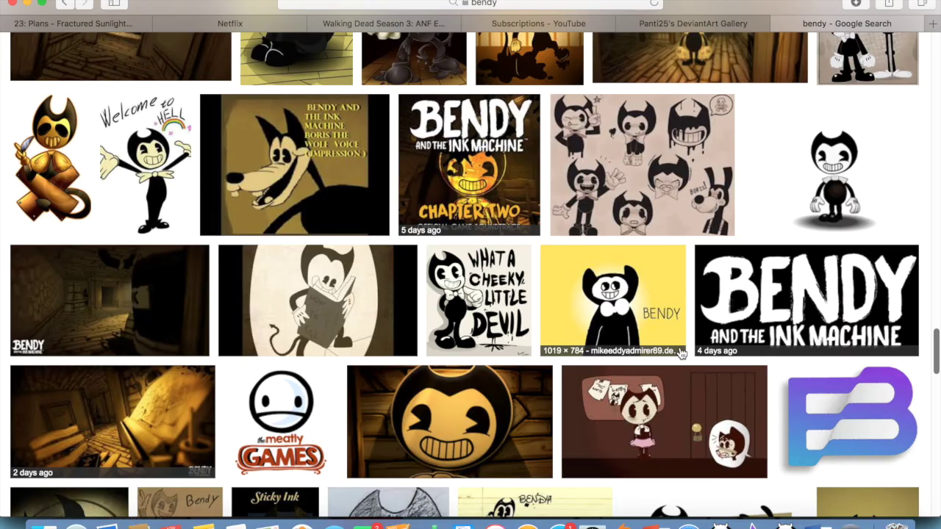
{"action": "scroll", "coordinate": [682, 355], "scroll_direction": "down", "scroll_amount": 13}
{"action": "scroll", "coordinate": [682, 356], "scroll_direction": "down", "scroll_amount": 15}
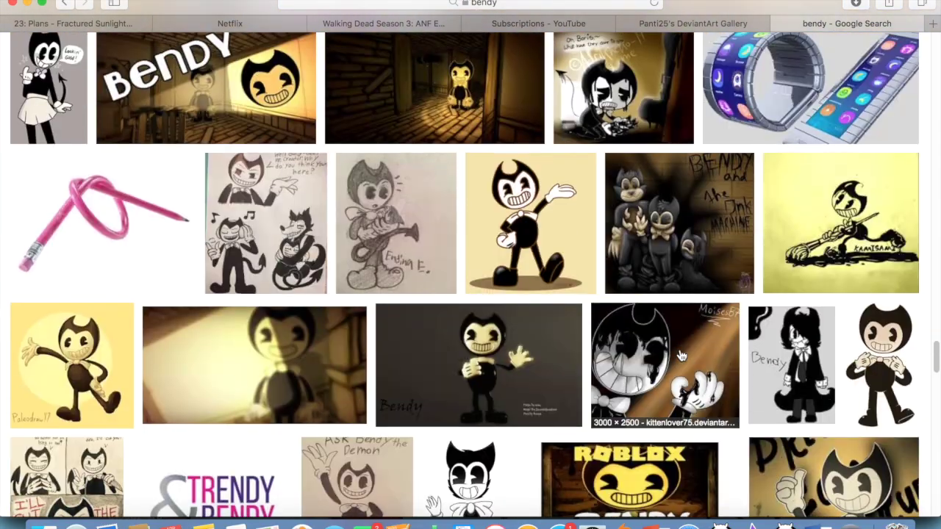
- Browse further down the Bendy image results and open the "Dreams Come True" room picture
{"action": "scroll", "coordinate": [682, 355], "scroll_direction": "down", "scroll_amount": 15}
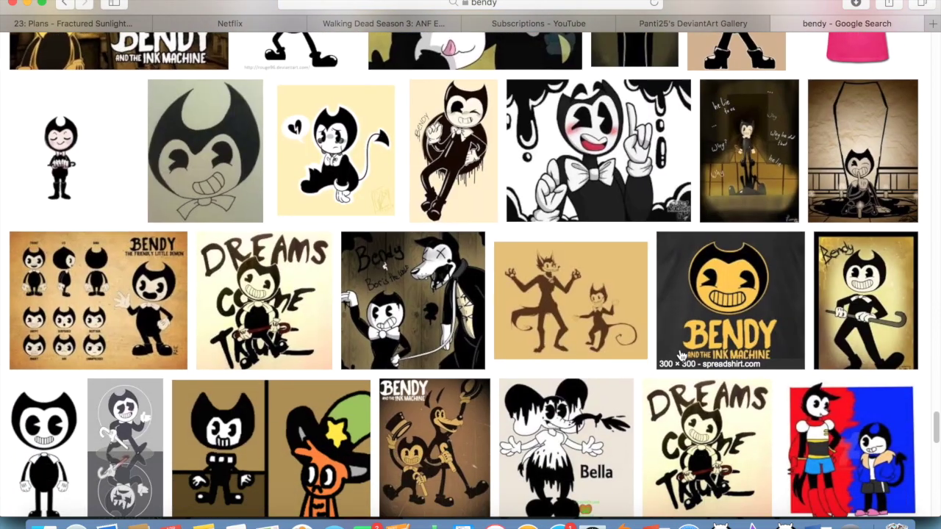
{"action": "scroll", "coordinate": [682, 355], "scroll_direction": "down", "scroll_amount": 16}
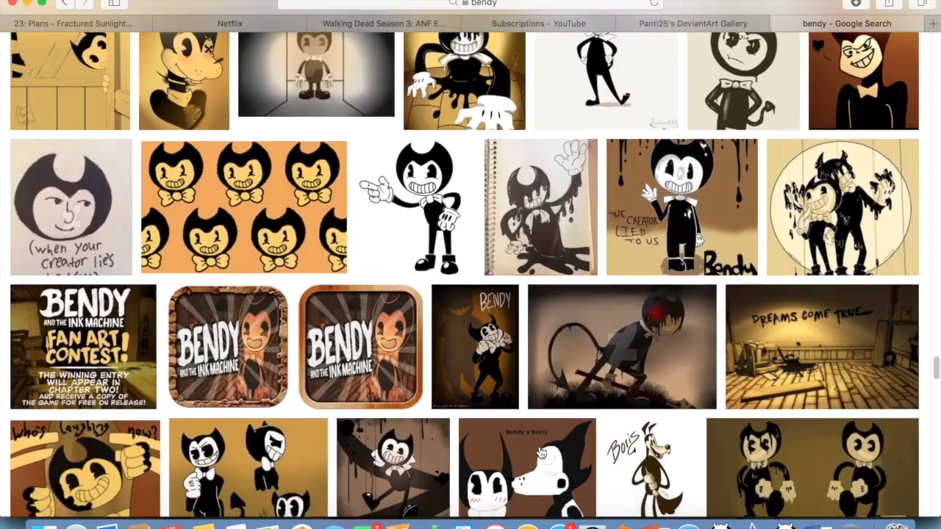
{"action": "scroll", "coordinate": [541, 453], "scroll_direction": "down", "scroll_amount": 2}
{"action": "left_click", "coordinate": [809, 279]}
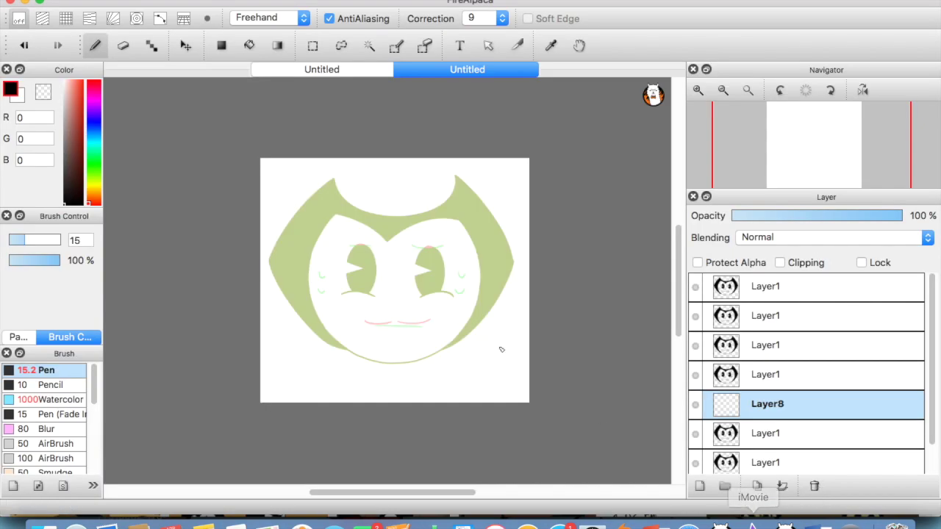
{"action": "scroll", "coordinate": [235, 97], "scroll_direction": "up", "scroll_amount": 3}
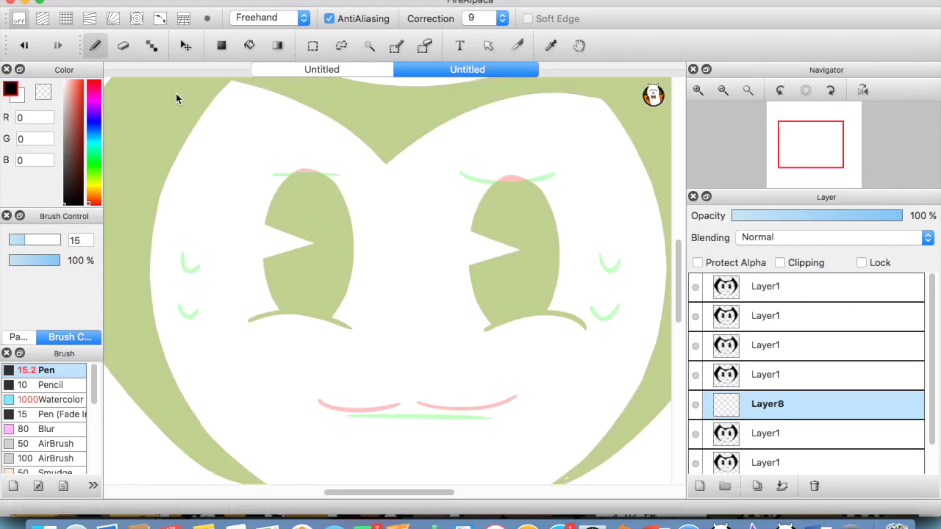
{"action": "left_click", "coordinate": [764, 376]}
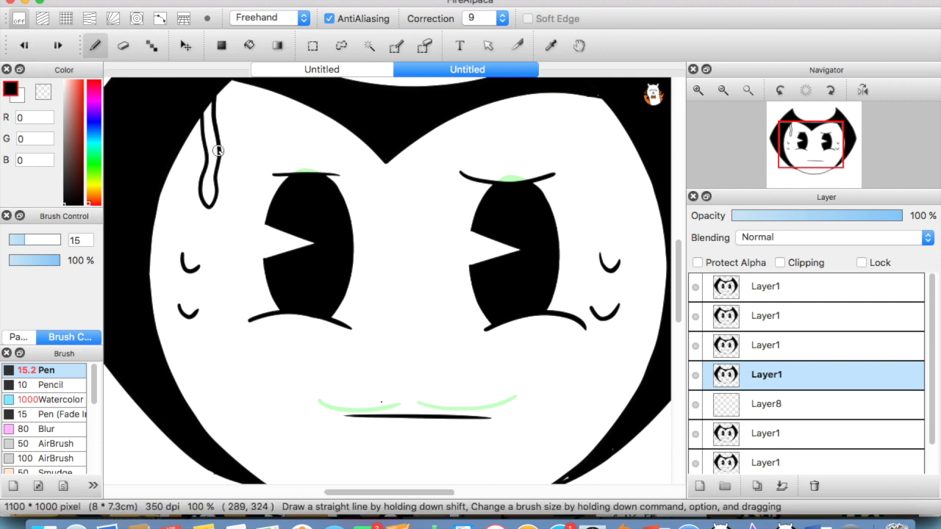
{"action": "left_click_drag", "start_coordinate": [375, 150], "coordinate": [389, 263]}
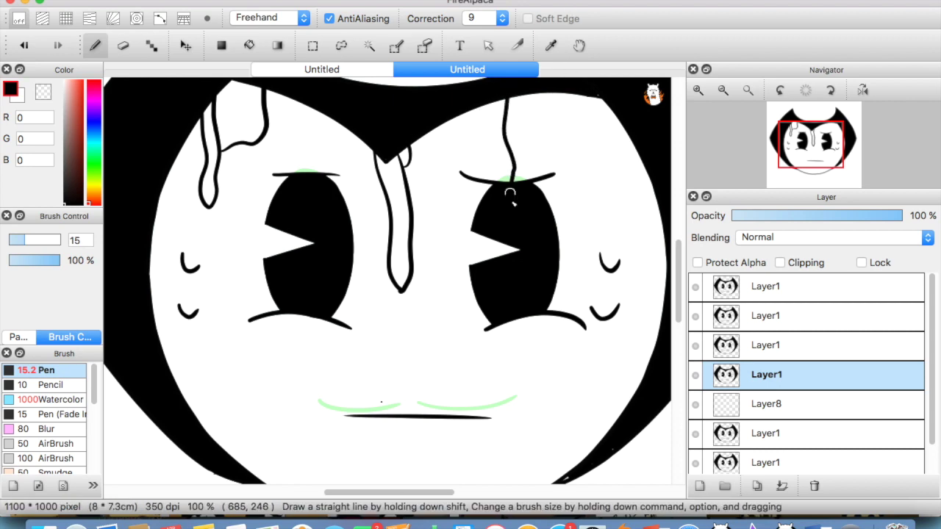
- Undo the ink drip outlines and the placement of the empty Layer8 beneath the fourth Layer1
{"action": "left_click", "coordinate": [27, 45]}
{"action": "left_click", "coordinate": [27, 45]}
{"action": "left_click", "coordinate": [27, 46]}
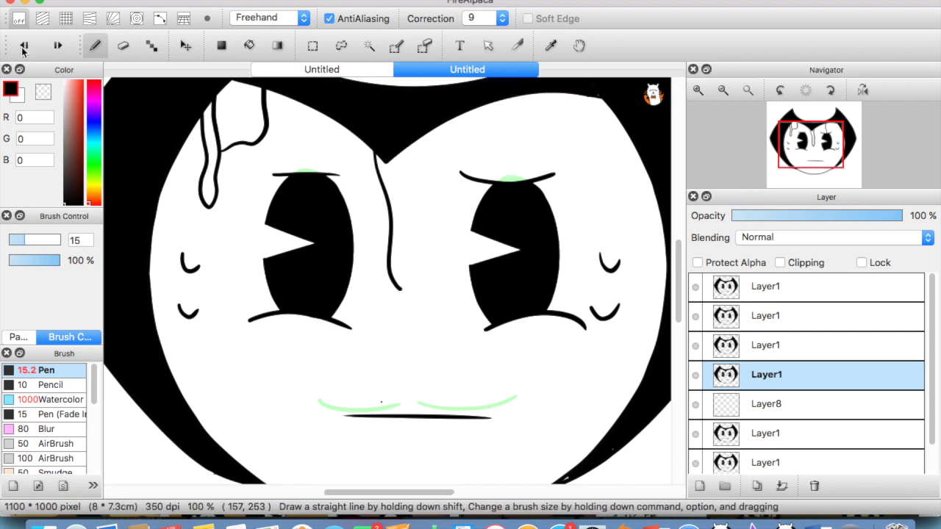
{"action": "left_click", "coordinate": [27, 45]}
{"action": "left_click", "coordinate": [27, 46]}
{"action": "left_click", "coordinate": [28, 46]}
{"action": "left_click", "coordinate": [27, 46]}
{"action": "left_click", "coordinate": [28, 45]}
{"action": "left_click", "coordinate": [22, 47]}
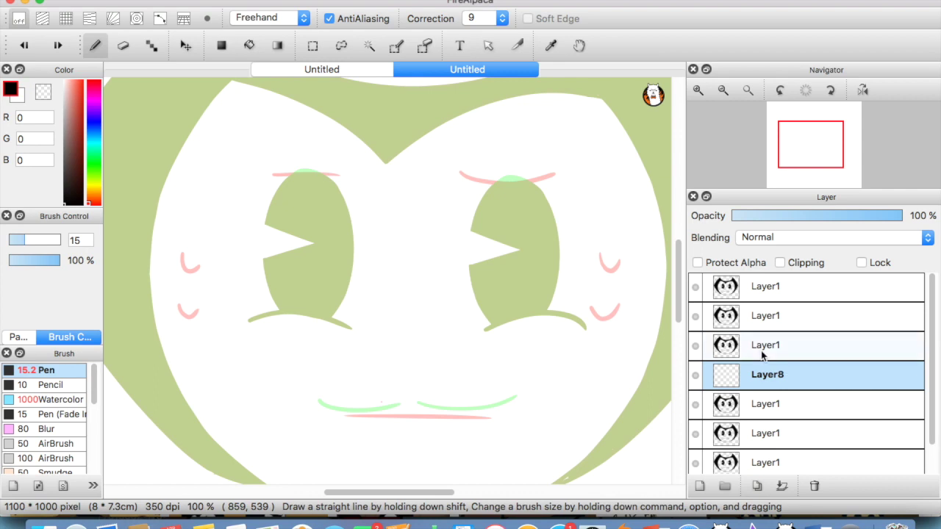
- On the Layer1 directly beneath Layer8, draw a wavy outline of long ink drips across the face and over both eyes
{"action": "left_click", "coordinate": [772, 346]}
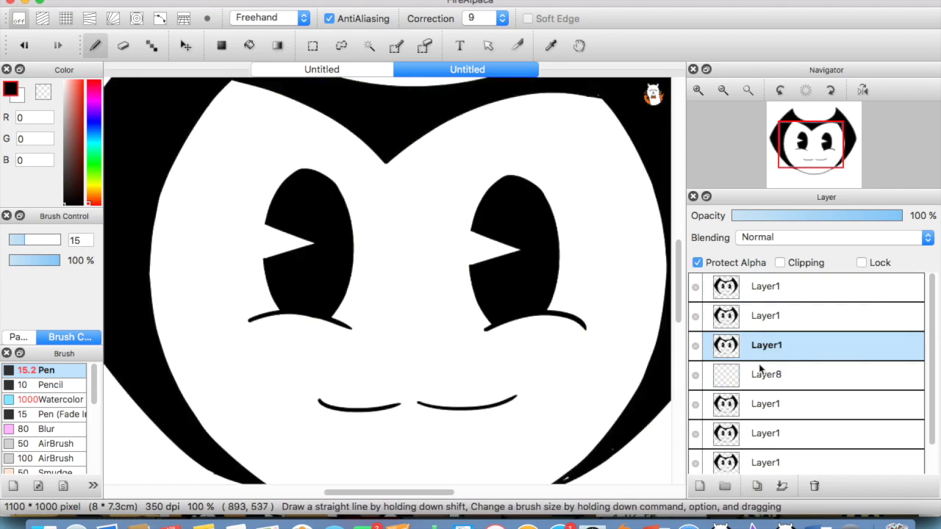
{"action": "left_click", "coordinate": [756, 404]}
{"action": "mouse_move", "coordinate": [161, 197]}
{"action": "left_mouse_down"}
{"action": "mouse_move", "coordinate": [178, 233]}
{"action": "mouse_move", "coordinate": [195, 211]}
{"action": "mouse_move", "coordinate": [217, 209]}
{"action": "left_mouse_up"}
{"action": "left_click", "coordinate": [26, 49]}
{"action": "left_click_drag", "start_coordinate": [161, 193], "coordinate": [161, 236]}
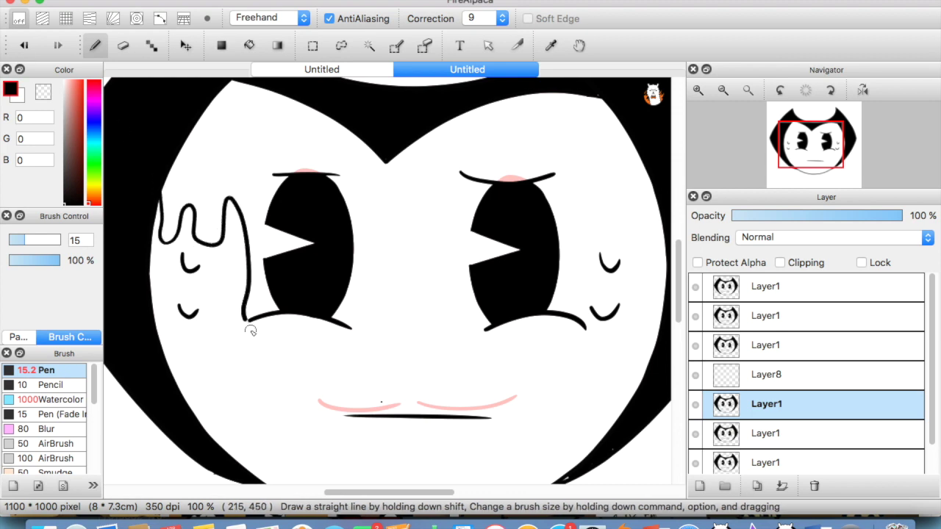
{"action": "left_click_drag", "start_coordinate": [394, 151], "coordinate": [397, 316]}
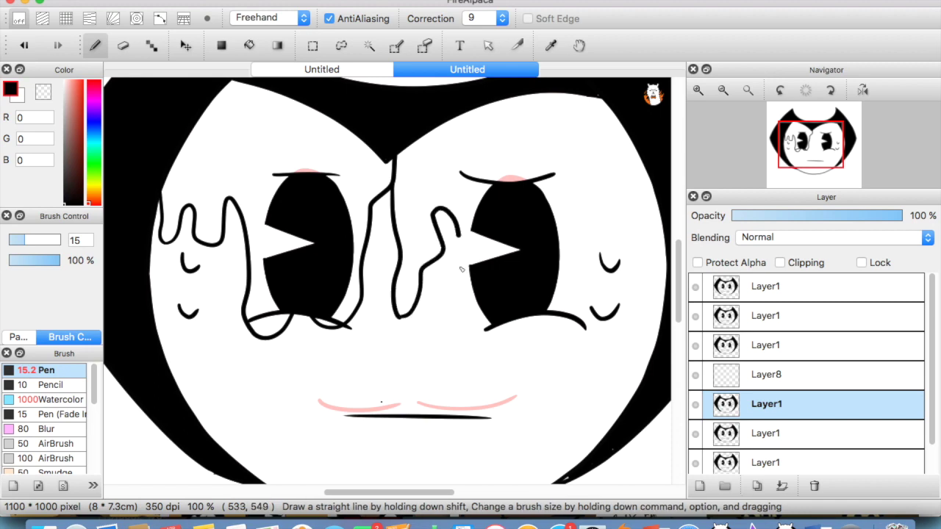
{"action": "left_click_drag", "start_coordinate": [472, 331], "coordinate": [482, 352]}
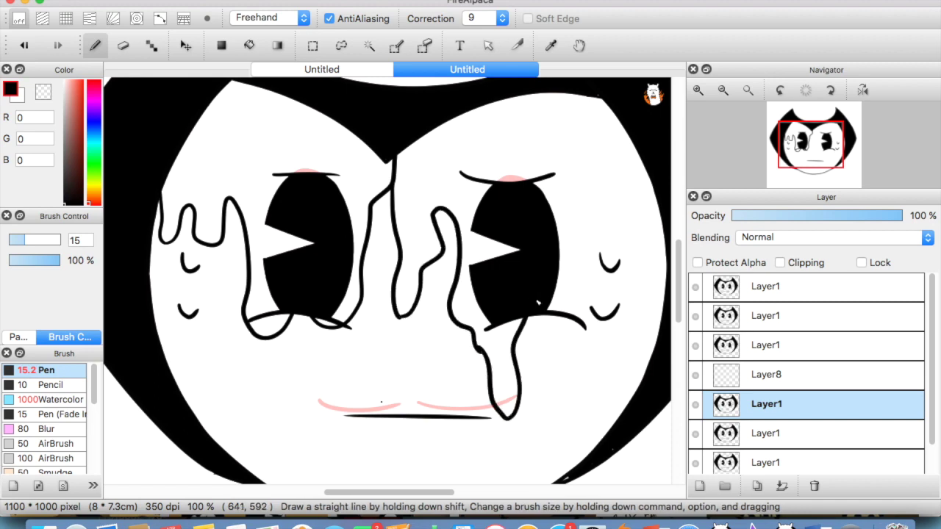
{"action": "left_click_drag", "start_coordinate": [546, 314], "coordinate": [550, 389]}
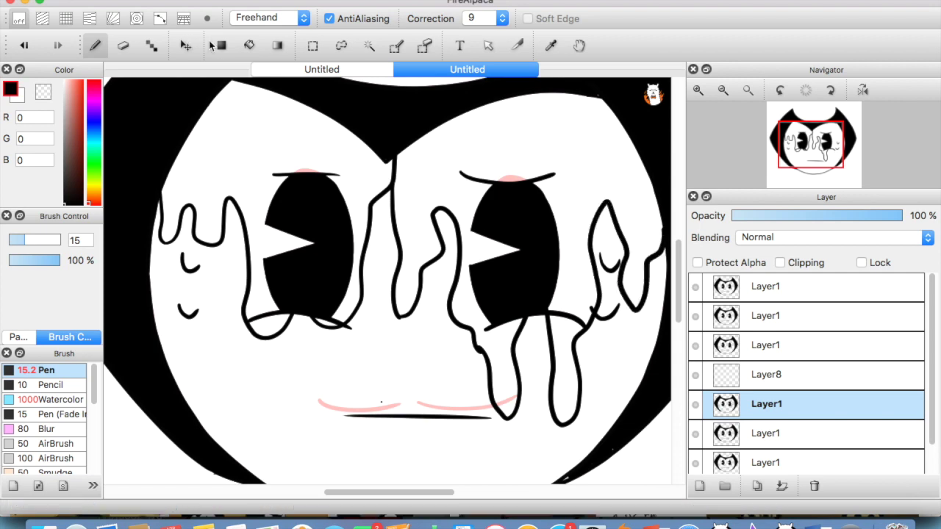
- Fill the forehead and eye areas enclosed by the drip outline with black using the Bucket tool
{"action": "left_click", "coordinate": [249, 45]}
{"action": "left_click", "coordinate": [234, 158]}
{"action": "left_click", "coordinate": [316, 315]}
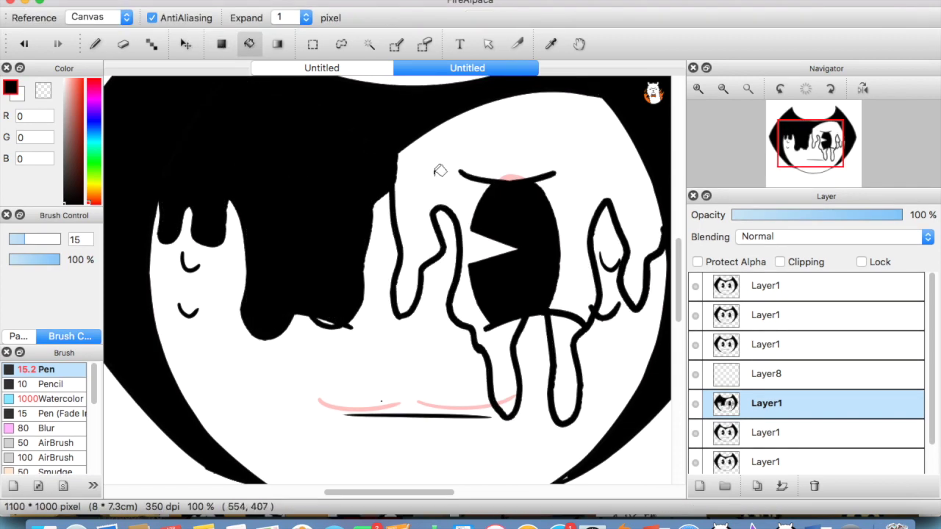
{"action": "left_click", "coordinate": [460, 151]}
{"action": "scroll", "coordinate": [614, 234], "scroll_direction": "down", "scroll_amount": 3}
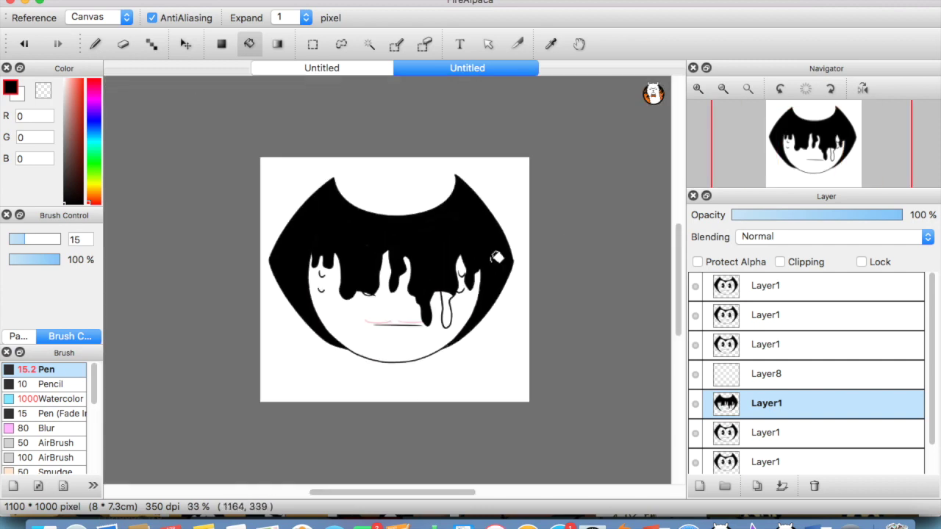
- Paint over the small white gap under the left eye's drip in black with the Pen
{"action": "scroll", "coordinate": [297, 349], "scroll_direction": "up", "scroll_amount": 5}
{"action": "left_click", "coordinate": [268, 360]}
{"action": "key", "text": "super+z"}
{"action": "key", "text": "b"}
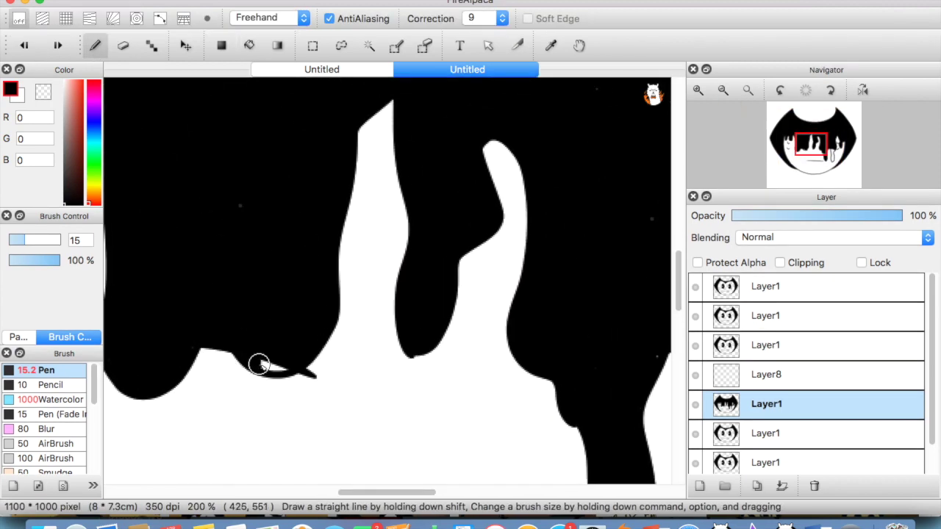
- Fill the remaining long drip below the right eye with black using the Bucket tool
{"action": "scroll", "coordinate": [284, 366], "scroll_direction": "down", "scroll_amount": 3}
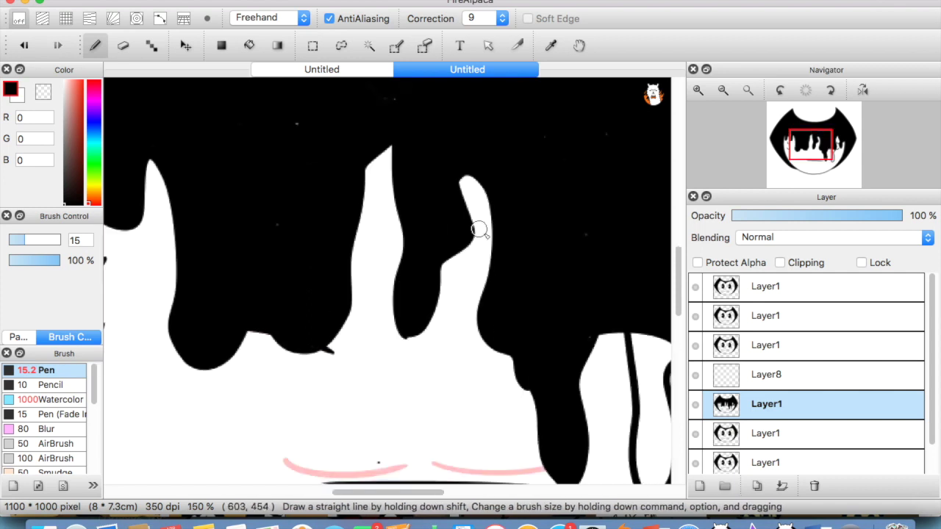
{"action": "left_click_drag", "start_coordinate": [397, 488], "coordinate": [427, 488]}
{"action": "left_click", "coordinate": [249, 45]}
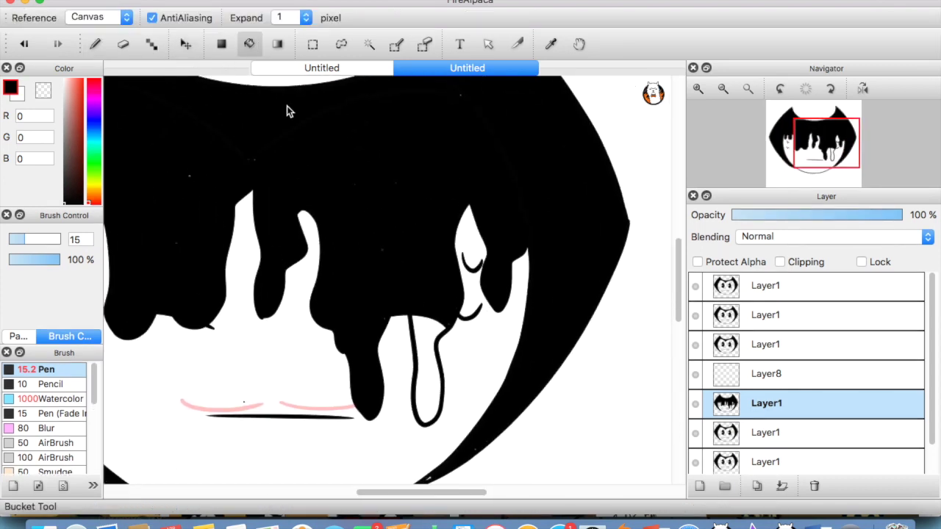
{"action": "key", "text": "super+minus"}
{"action": "key", "text": "super+minus"}
{"action": "key", "text": "super+equal"}
- Erase the flat mouth line and the stray dot above it, and reselect the Pen
{"action": "left_click", "coordinate": [95, 44]}
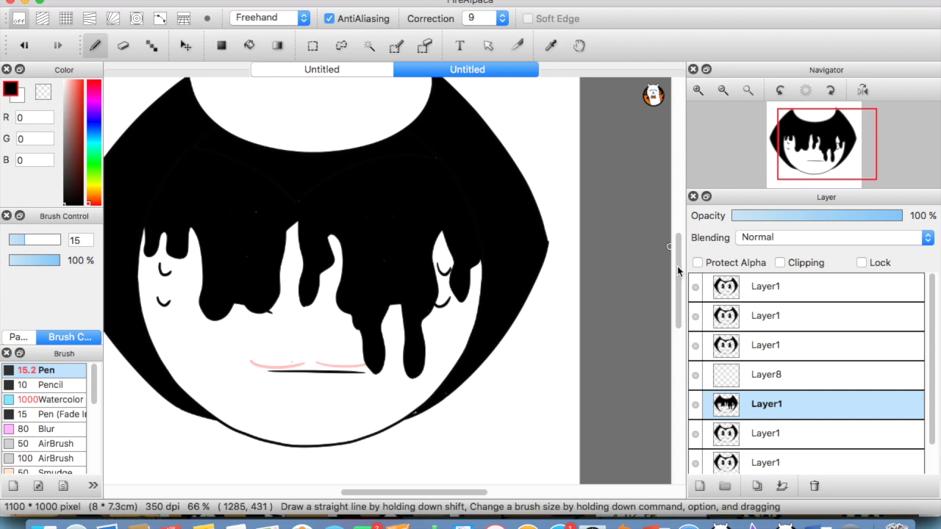
{"action": "left_click_drag", "start_coordinate": [677, 290], "coordinate": [678, 302]}
{"action": "key", "text": "super+equal"}
{"action": "key", "text": "super+equal"}
{"action": "left_click_drag", "start_coordinate": [420, 491], "coordinate": [394, 492]}
{"action": "left_click", "coordinate": [184, 49]}
{"action": "left_click", "coordinate": [123, 46]}
{"action": "left_click", "coordinate": [261, 352]}
{"action": "mouse_move", "coordinate": [308, 371]}
{"action": "left_mouse_down"}
{"action": "mouse_move", "coordinate": [420, 340]}
{"action": "mouse_move", "coordinate": [451, 361]}
{"action": "left_mouse_up"}
{"action": "scroll", "coordinate": [577, 315], "scroll_direction": "down", "scroll_amount": 1}
{"action": "key", "text": "b"}
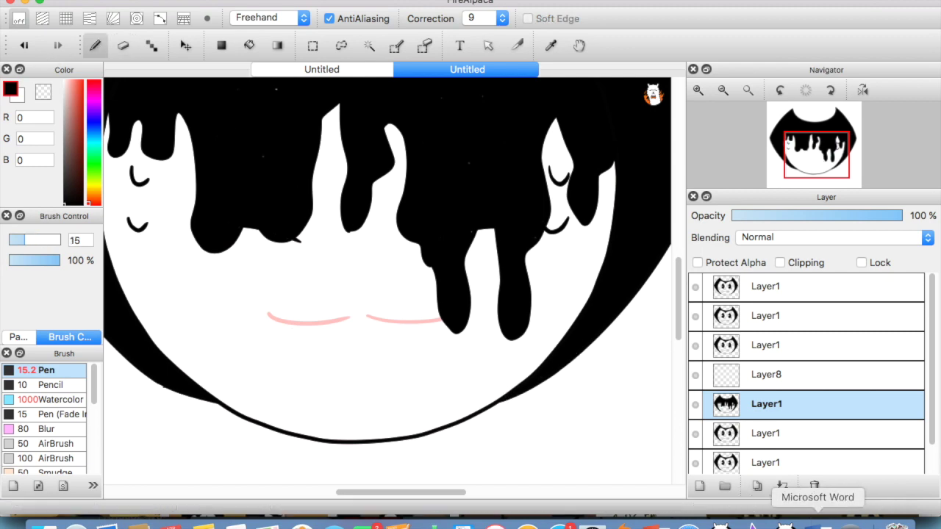
- Switch to Safari and browse the Bendy image results for ink-covered faces and mouth shapes
{"action": "left_click", "coordinate": [689, 525]}
{"action": "scroll", "coordinate": [853, 222], "scroll_direction": "down", "scroll_amount": 2}
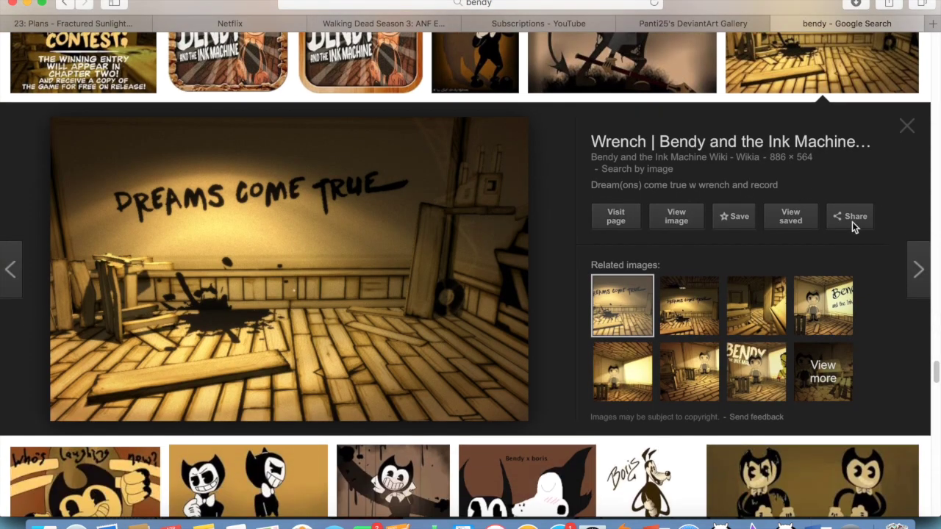
{"action": "scroll", "coordinate": [853, 223], "scroll_direction": "up", "scroll_amount": 10}
{"action": "scroll", "coordinate": [852, 229], "scroll_direction": "up", "scroll_amount": 15}
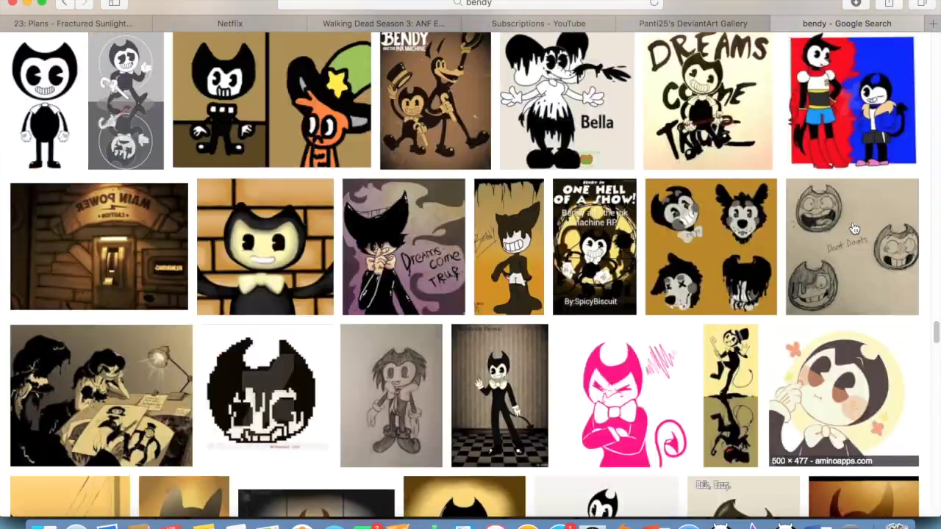
{"action": "scroll", "coordinate": [854, 230], "scroll_direction": "up", "scroll_amount": 15}
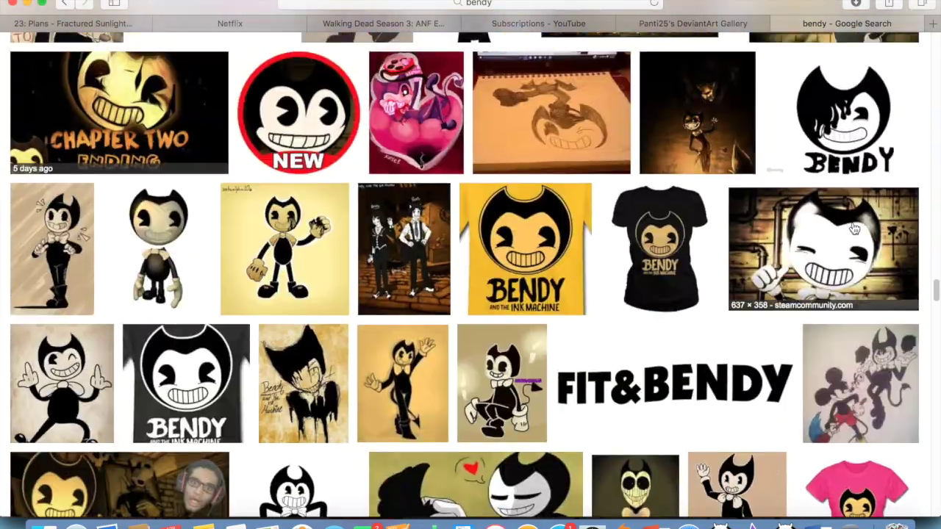
{"action": "scroll", "coordinate": [853, 229], "scroll_direction": "up", "scroll_amount": 5}
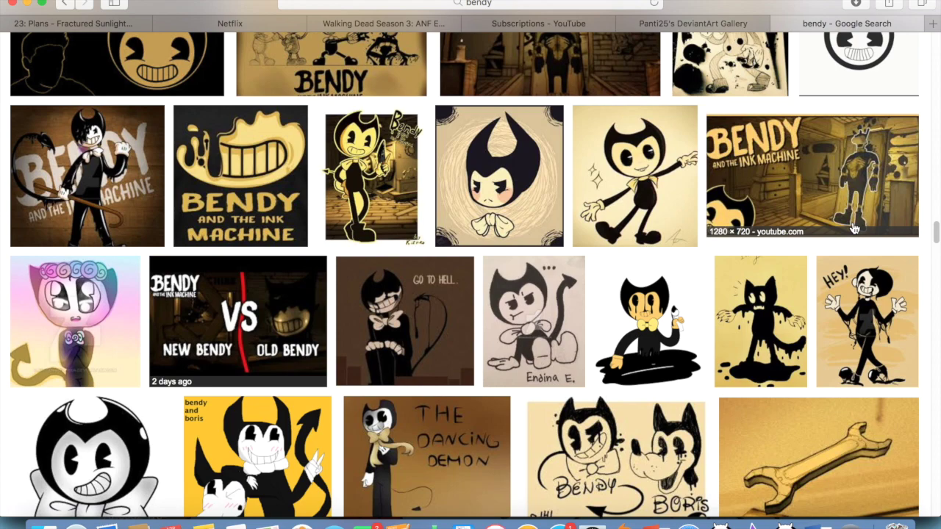
{"action": "scroll", "coordinate": [854, 229], "scroll_direction": "up", "scroll_amount": 6}
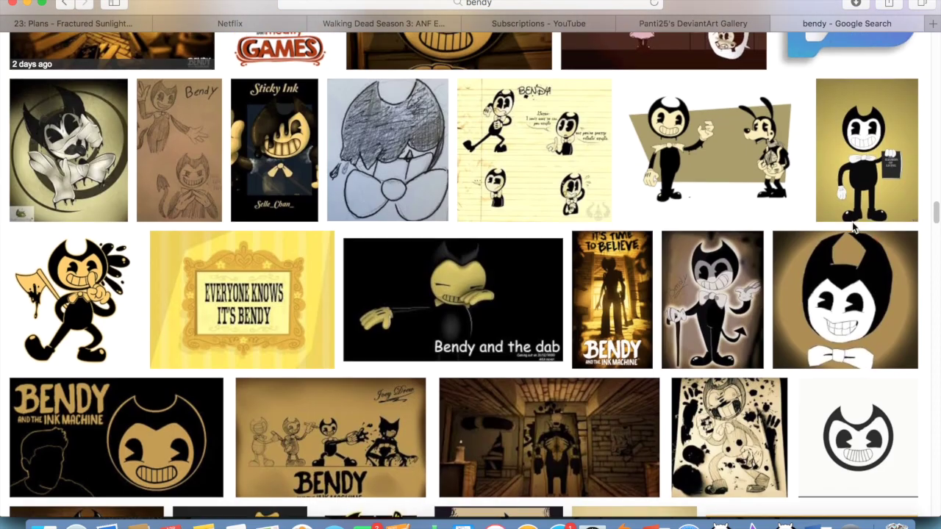
{"action": "scroll", "coordinate": [854, 230], "scroll_direction": "up", "scroll_amount": 8}
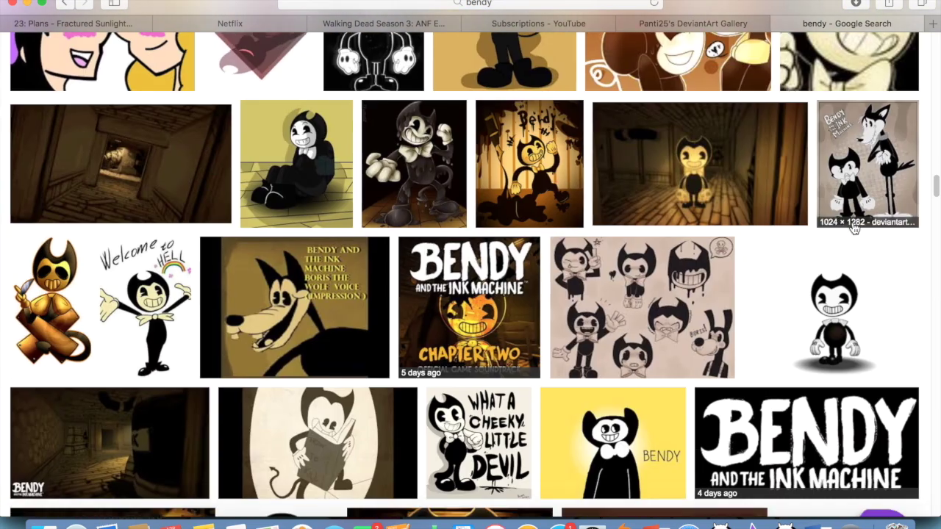
{"action": "scroll", "coordinate": [853, 230], "scroll_direction": "up", "scroll_amount": 5}
{"action": "scroll", "coordinate": [854, 230], "scroll_direction": "down", "scroll_amount": 18}
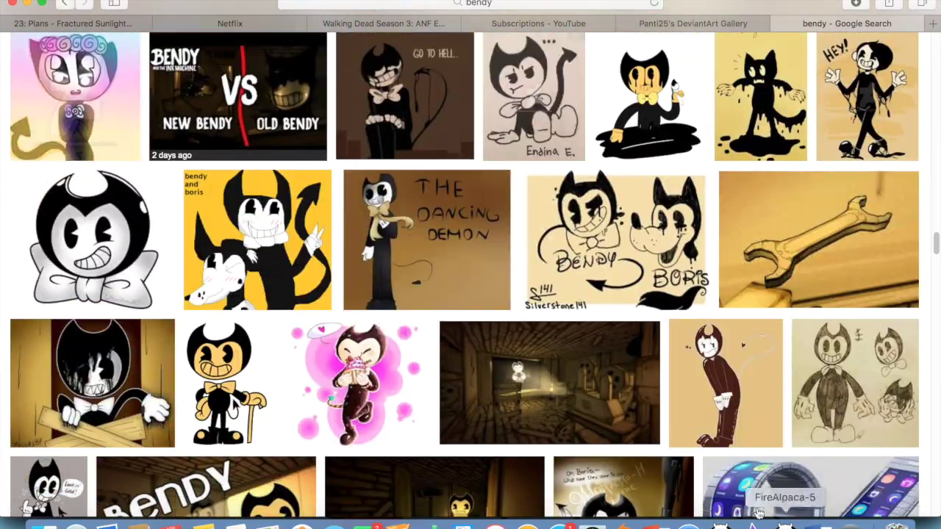
- Switch back to FireAlpaca and draw a large, slanted open-grin outline with a notched upper lip below the ink drips
{"action": "left_click", "coordinate": [785, 525]}
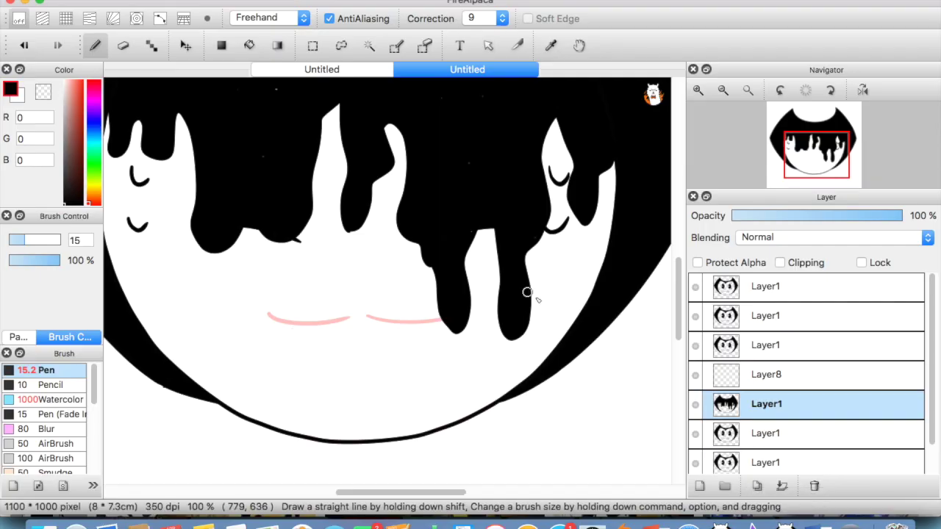
{"action": "key", "text": "super+plus"}
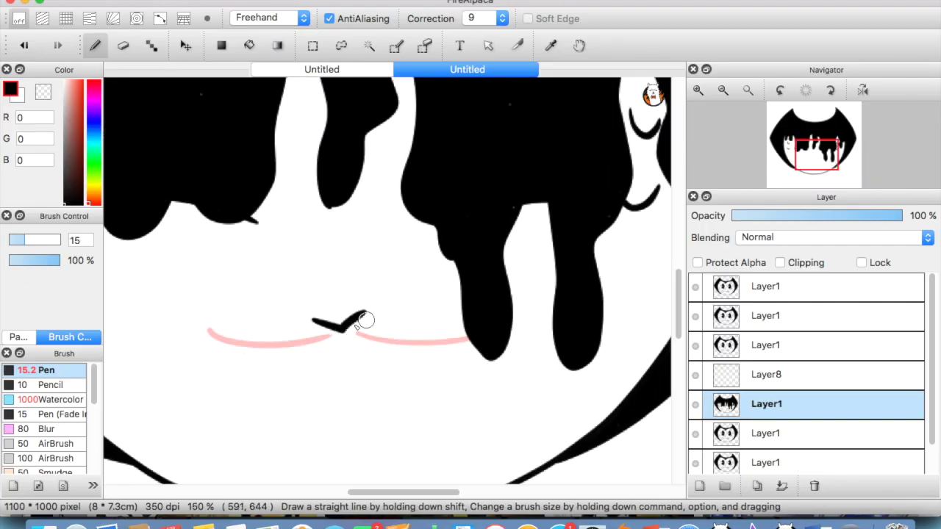
{"action": "mouse_move", "coordinate": [369, 305]}
{"action": "left_mouse_down"}
{"action": "mouse_move", "coordinate": [479, 265]}
{"action": "mouse_move", "coordinate": [610, 295]}
{"action": "mouse_move", "coordinate": [485, 456]}
{"action": "left_mouse_up"}
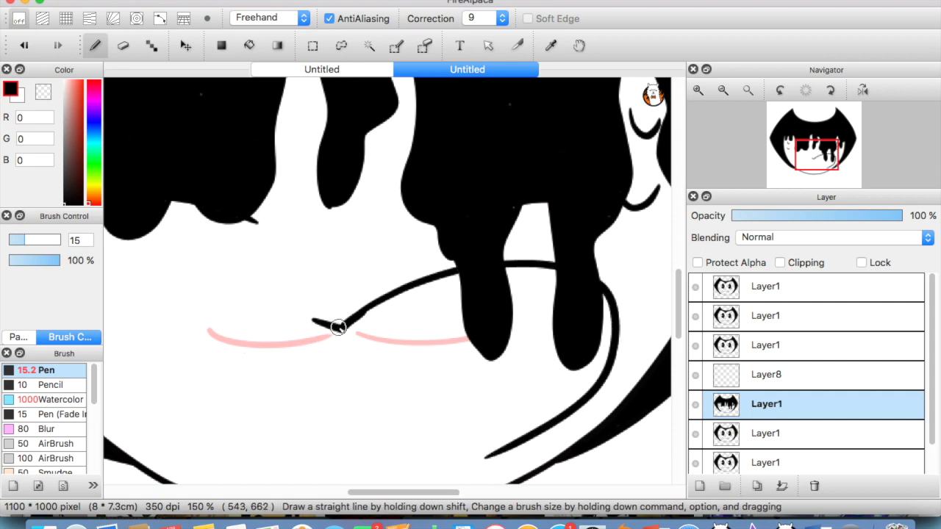
{"action": "mouse_move", "coordinate": [266, 321]}
{"action": "left_mouse_down"}
{"action": "mouse_move", "coordinate": [253, 465]}
{"action": "mouse_move", "coordinate": [404, 474]}
{"action": "mouse_move", "coordinate": [495, 455]}
{"action": "left_mouse_up"}
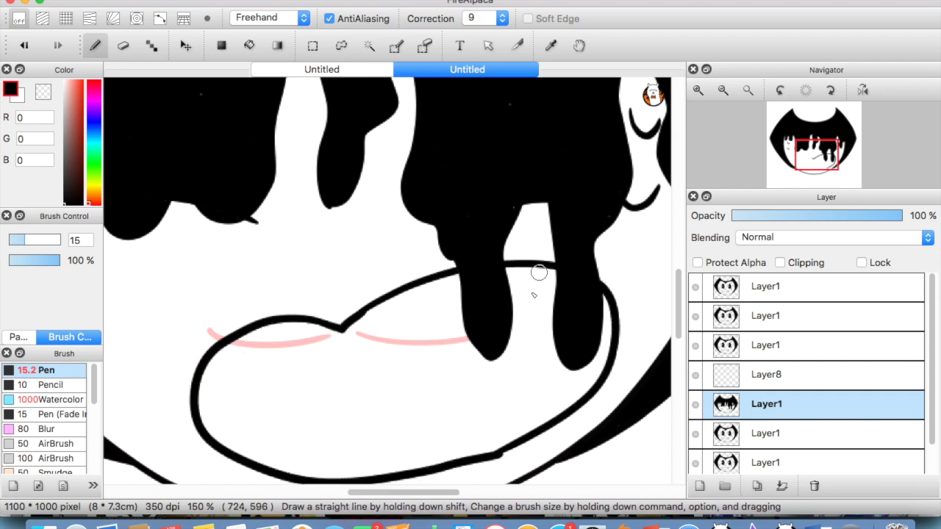
- Draw slanted vertical tooth lines across the near half of the grin, undoing and redrawing the first one
{"action": "left_click_drag", "start_coordinate": [233, 340], "coordinate": [249, 448]}
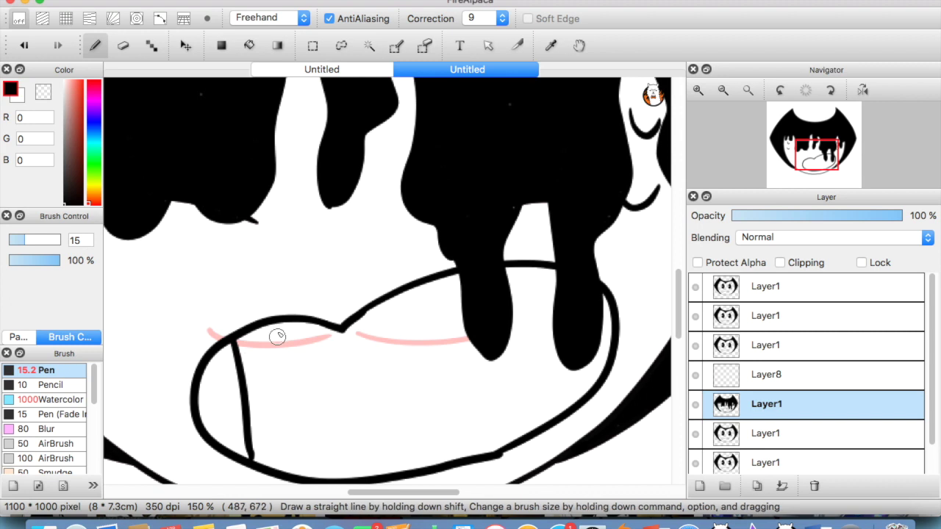
{"action": "left_click", "coordinate": [23, 44]}
{"action": "left_click_drag", "start_coordinate": [231, 340], "coordinate": [245, 454]}
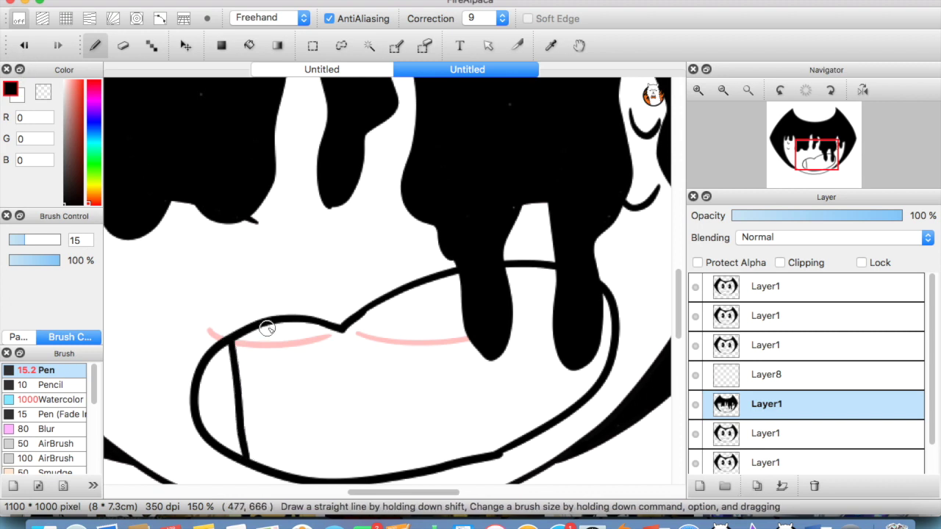
{"action": "left_click_drag", "start_coordinate": [266, 329], "coordinate": [285, 460]}
{"action": "left_click_drag", "start_coordinate": [331, 412], "coordinate": [345, 482]}
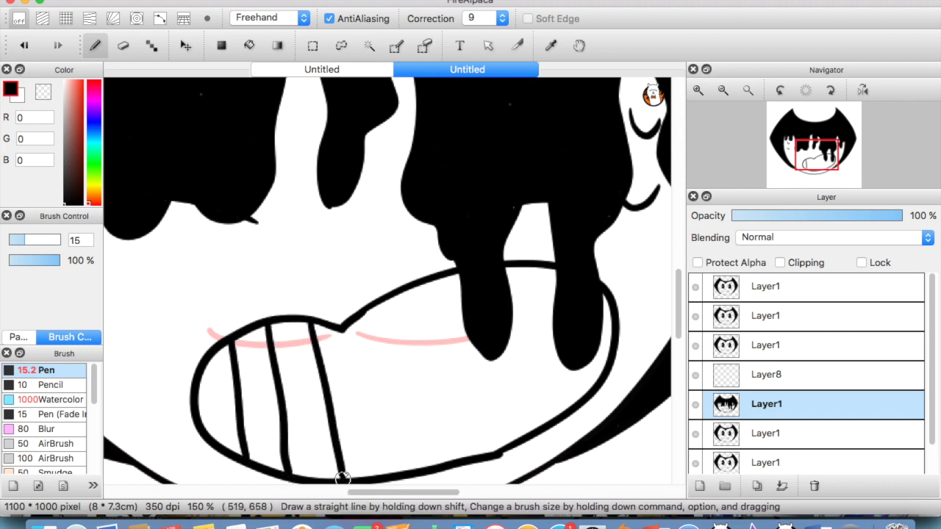
{"action": "left_click_drag", "start_coordinate": [360, 320], "coordinate": [394, 462]}
- Set Correction to 14 and continue the slanted tooth lines past the ink drips to the far corner of the grin
{"action": "left_click", "coordinate": [502, 19]}
{"action": "left_click", "coordinate": [476, 180]}
{"action": "left_click_drag", "start_coordinate": [394, 294], "coordinate": [438, 454]}
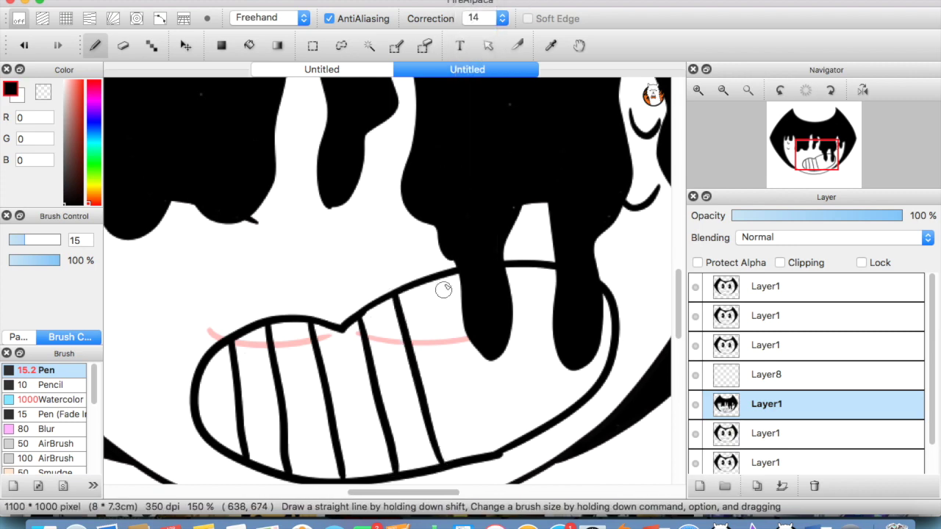
{"action": "left_click_drag", "start_coordinate": [433, 279], "coordinate": [491, 449]}
{"action": "left_click_drag", "start_coordinate": [477, 275], "coordinate": [521, 397]}
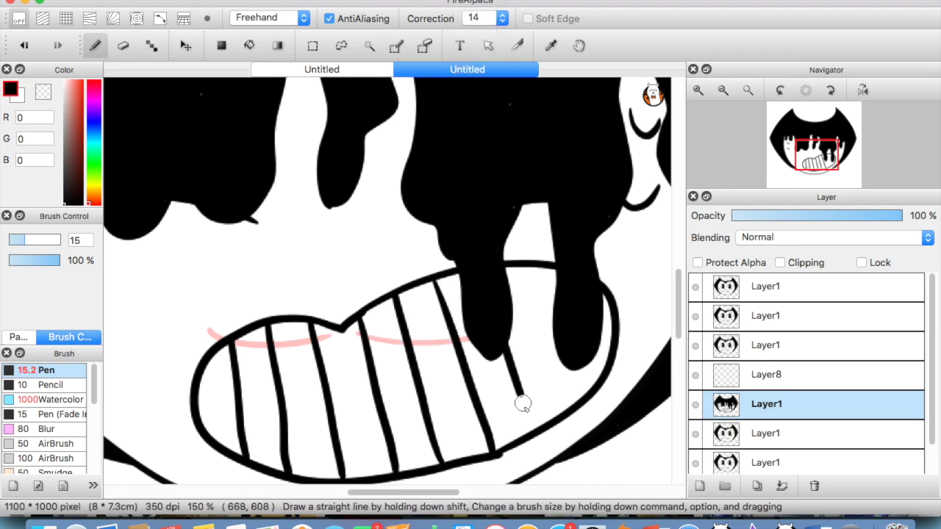
{"action": "left_click_drag", "start_coordinate": [514, 270], "coordinate": [559, 410]}
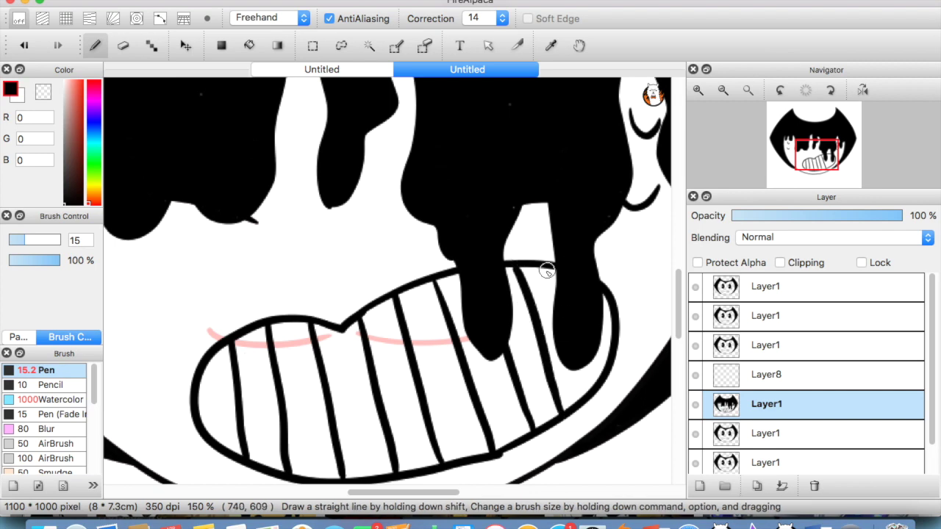
- Fill both outer corners of the toothy grin with black using the Bucket tool
{"action": "left_click", "coordinate": [249, 44]}
{"action": "left_click", "coordinate": [237, 362]}
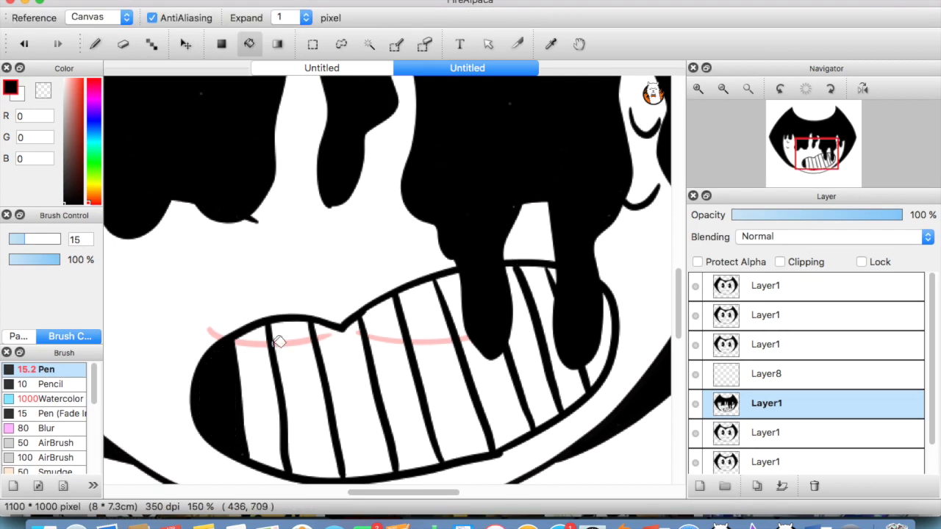
{"action": "left_click", "coordinate": [612, 335]}
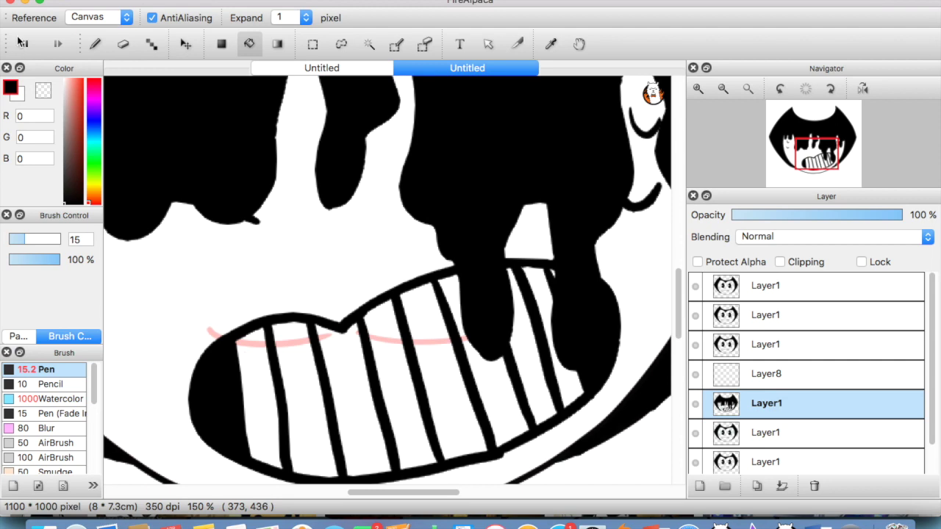
- Touch up the black edge of the rightmost drip with the Pen and erase the stray stub on the lower lip
{"action": "left_click", "coordinate": [95, 45]}
{"action": "left_click_drag", "start_coordinate": [554, 271], "coordinate": [573, 338]}
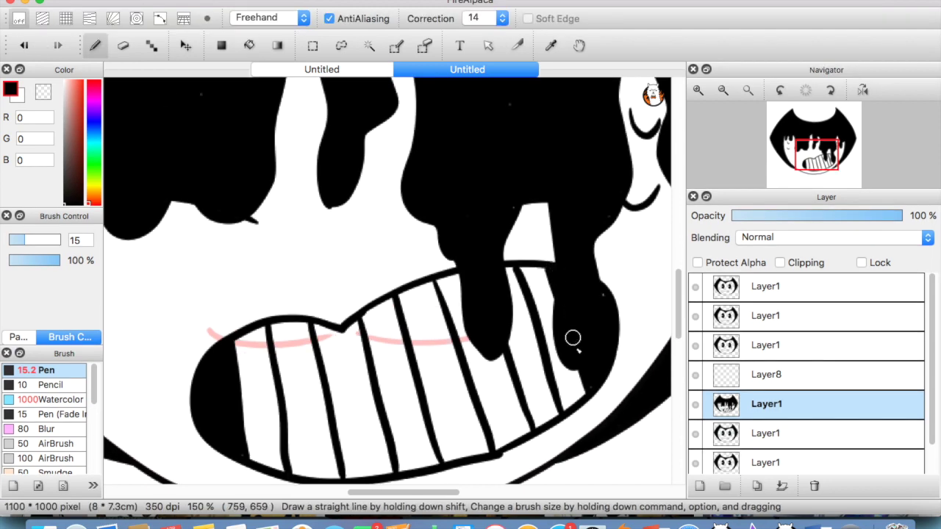
{"action": "key", "text": "super+minus"}
{"action": "key", "text": "super+minus"}
{"action": "key", "text": "super+plus"}
{"action": "key", "text": "e"}
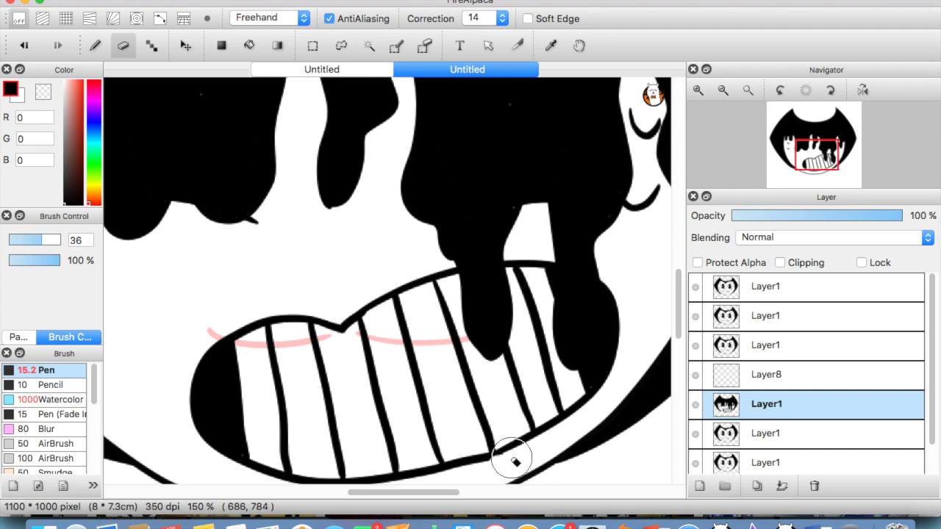
{"action": "key", "text": "b"}
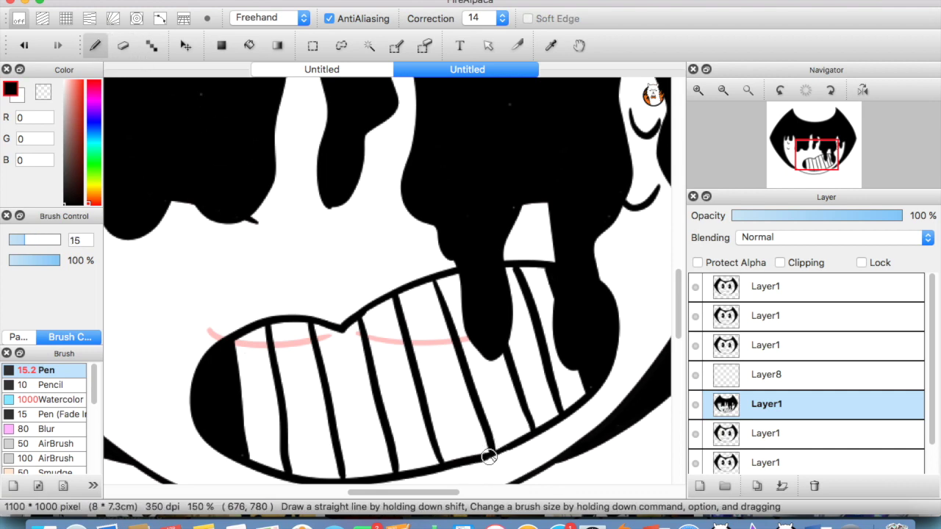
- Move the empty Layer8 below the ink-dripping frame in the layer stack and keep it active for drawing
{"action": "key", "text": "super+minus"}
{"action": "key", "text": "super+minus"}
{"action": "key", "text": "super+minus"}
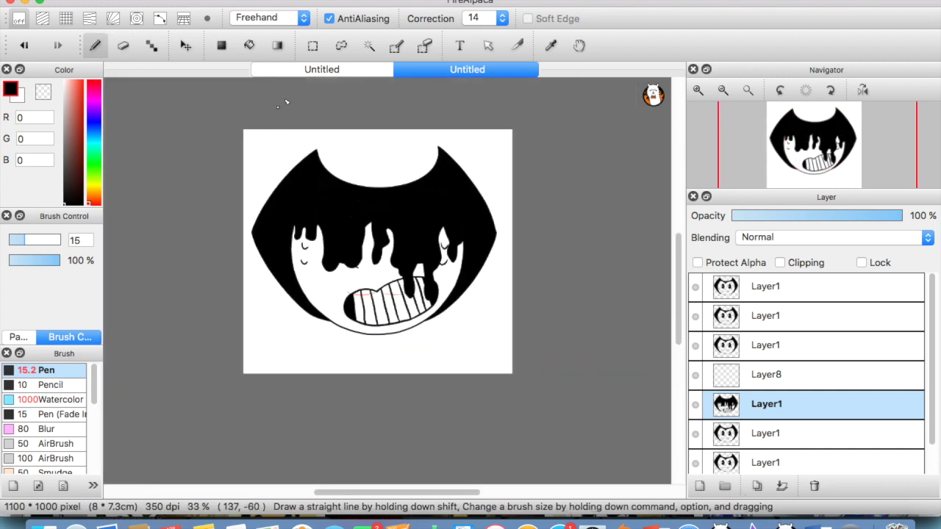
{"action": "left_click", "coordinate": [762, 374]}
{"action": "left_click_drag", "start_coordinate": [760, 403], "coordinate": [761, 411]}
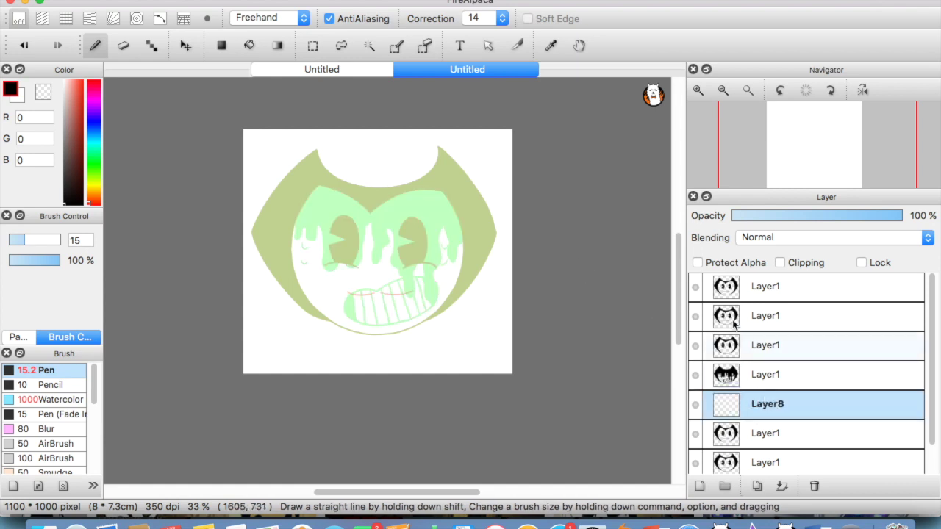
{"action": "key", "text": "super+minus"}
{"action": "key", "text": "super+plus"}
{"action": "key", "text": "super+plus"}
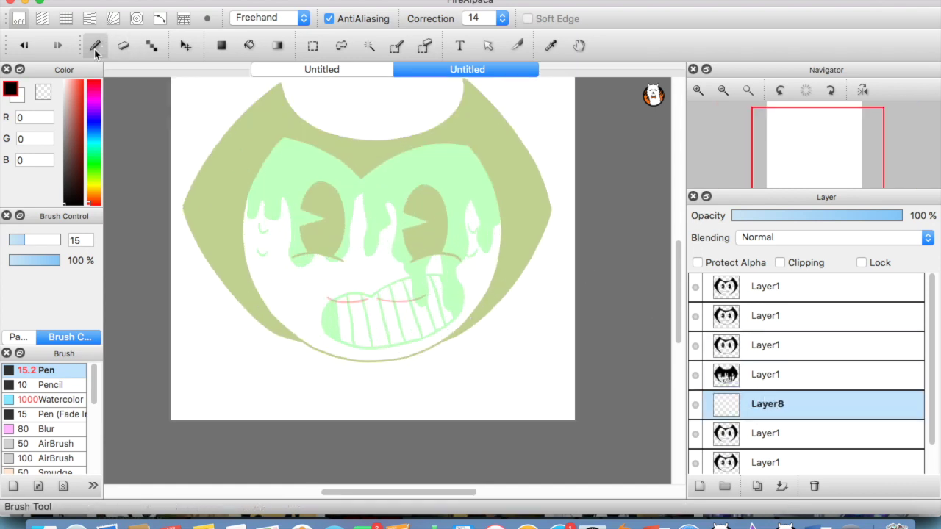
{"action": "key", "text": "super+minus"}
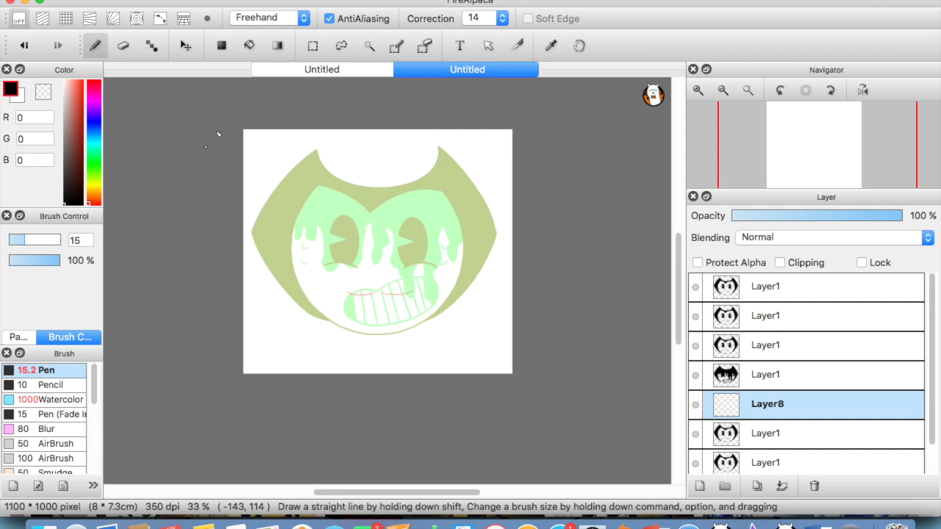
- Set Correction to 8 and write "DREAS" in jagged black letters across the top of Layer8's canvas
{"action": "key", "text": "super+z"}
{"action": "left_click", "coordinate": [483, 18]}
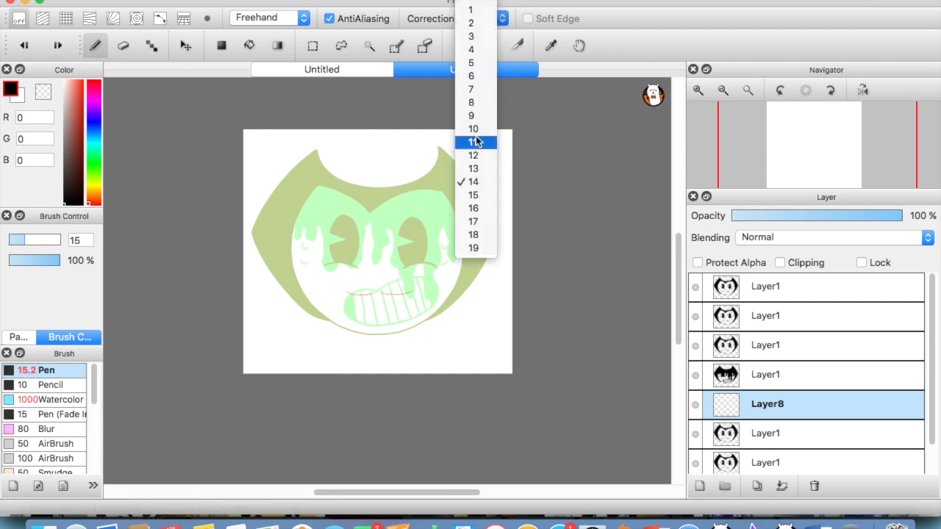
{"action": "left_click", "coordinate": [478, 105]}
{"action": "mouse_move", "coordinate": [254, 141]}
{"action": "left_mouse_down"}
{"action": "mouse_move", "coordinate": [256, 190]}
{"action": "mouse_move", "coordinate": [282, 142]}
{"action": "mouse_move", "coordinate": [282, 185]}
{"action": "mouse_move", "coordinate": [279, 138]}
{"action": "mouse_move", "coordinate": [298, 151]}
{"action": "mouse_move", "coordinate": [283, 163]}
{"action": "mouse_move", "coordinate": [310, 185]}
{"action": "left_mouse_up"}
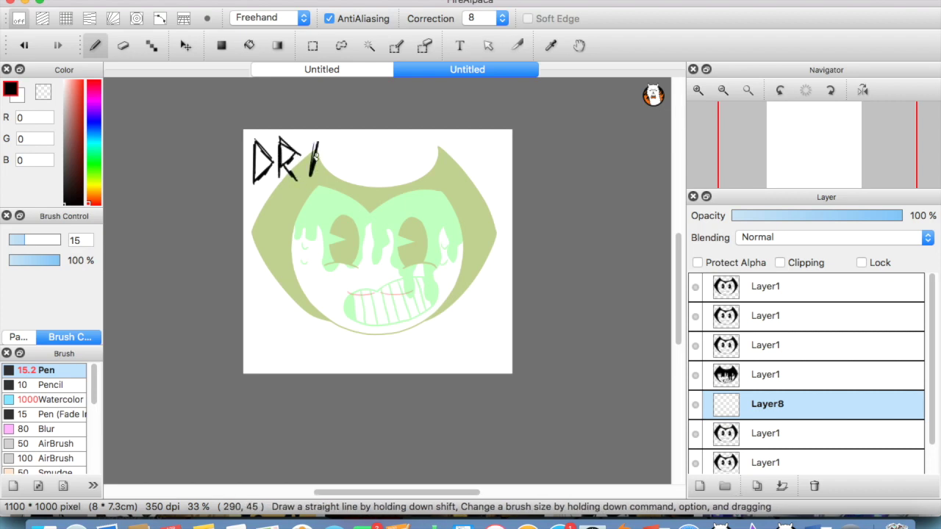
{"action": "left_click_drag", "start_coordinate": [349, 181], "coordinate": [352, 170]}
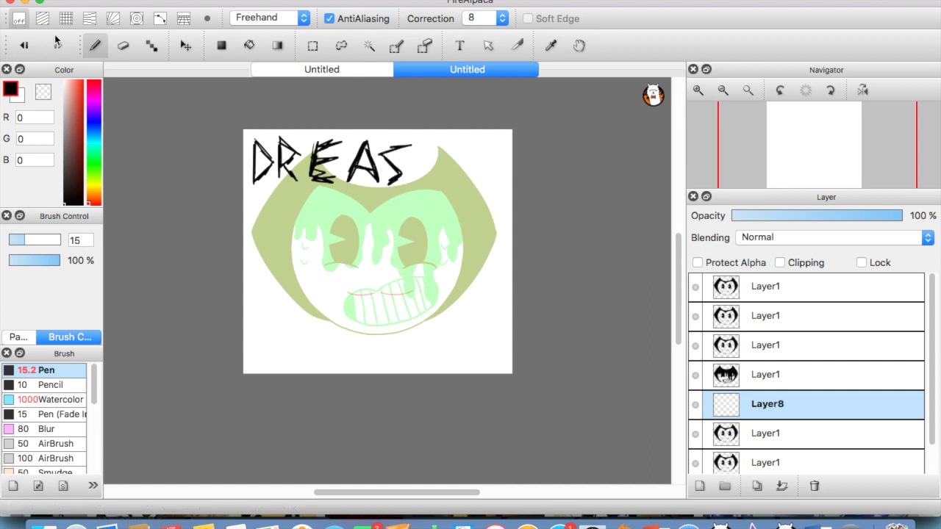
- Undo the misplaced S and write M and S in jagged strokes to complete the word "DREAMS"
{"action": "key", "text": "super+z"}
{"action": "key", "text": "super+z"}
{"action": "key", "text": "super+y"}
{"action": "left_click_drag", "start_coordinate": [384, 180], "coordinate": [392, 153]}
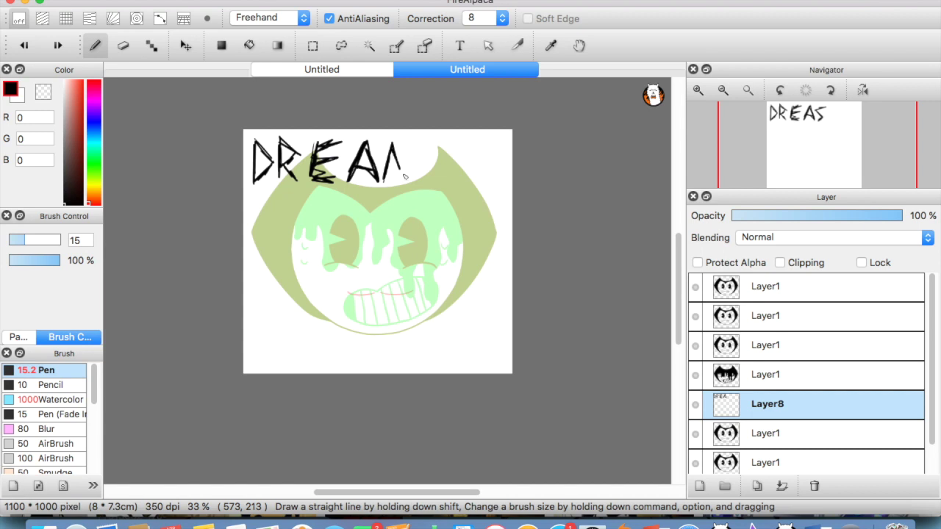
{"action": "mouse_move", "coordinate": [422, 189]}
{"action": "left_mouse_down"}
{"action": "mouse_move", "coordinate": [421, 155]}
{"action": "mouse_move", "coordinate": [433, 156]}
{"action": "left_mouse_up"}
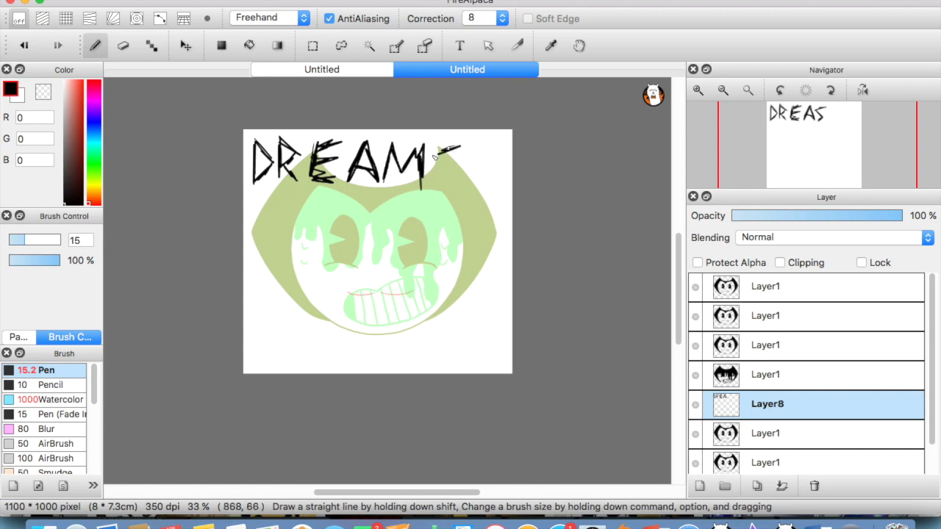
{"action": "left_click_drag", "start_coordinate": [428, 194], "coordinate": [433, 189]}
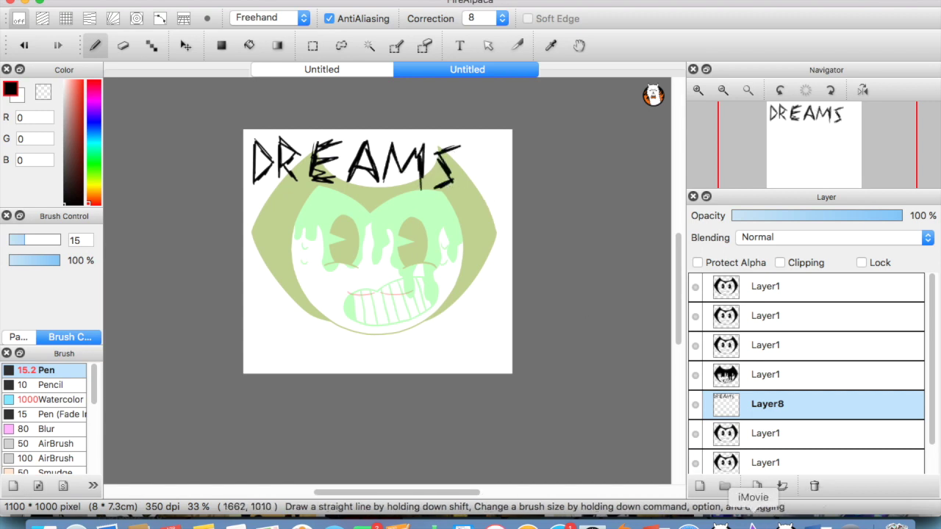
- Switch to Safari, find and open the "Dreams come true" wall image, examine its wording, and return to FireAlpaca
{"action": "left_click", "coordinate": [688, 526]}
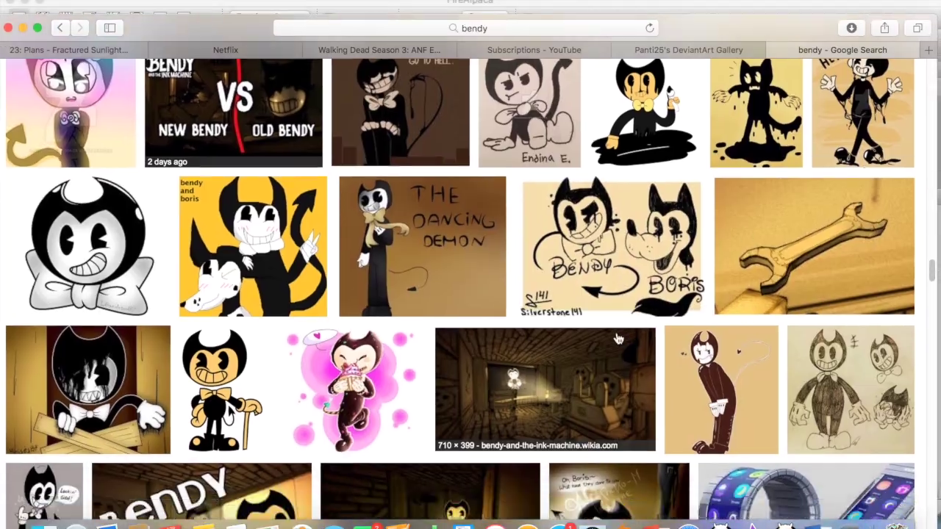
{"action": "scroll", "coordinate": [592, 308], "scroll_direction": "down", "scroll_amount": 10}
{"action": "scroll", "coordinate": [593, 298], "scroll_direction": "down", "scroll_amount": 5}
{"action": "left_click", "coordinate": [728, 132]}
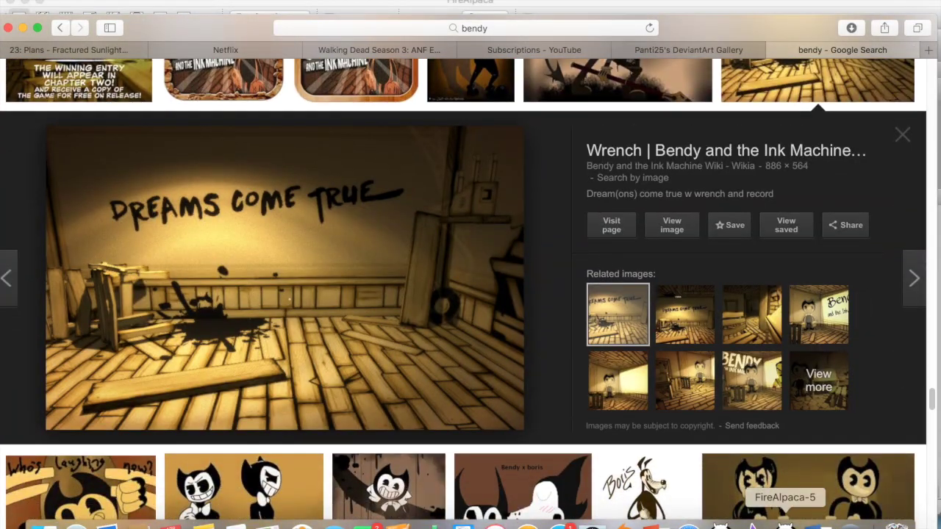
{"action": "left_click", "coordinate": [785, 523]}
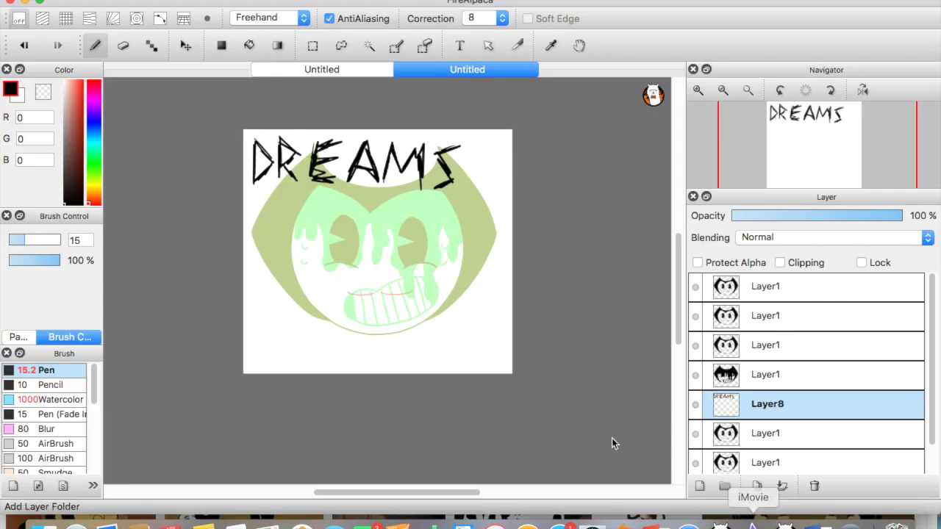
{"action": "scroll", "coordinate": [244, 163], "scroll_direction": "up", "scroll_amount": 2}
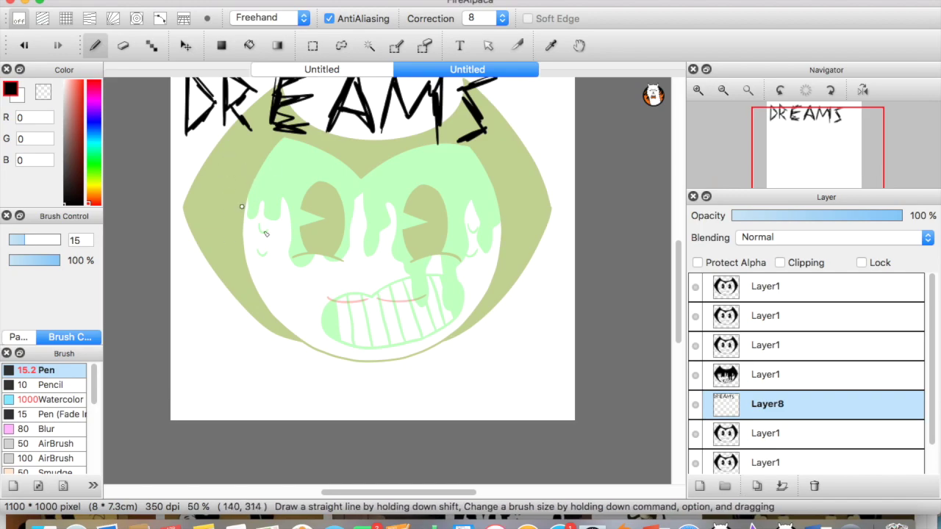
{"action": "left_click", "coordinate": [685, 525]}
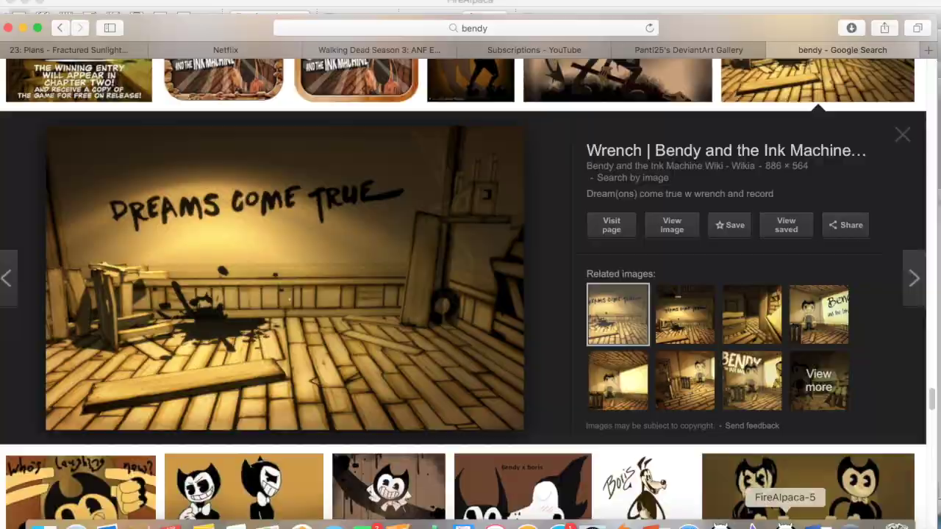
{"action": "left_click", "coordinate": [784, 524]}
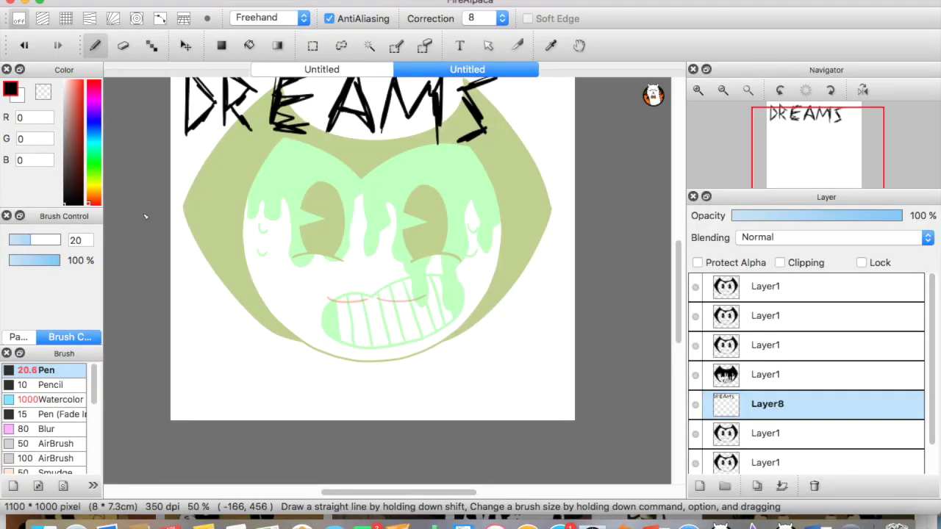
- Write a large jagged "DO" below "DREAMS" with the Pen at size 20, undoing the first attempt at the O
{"action": "mouse_move", "coordinate": [218, 172]}
{"action": "left_mouse_down"}
{"action": "mouse_move", "coordinate": [223, 213]}
{"action": "mouse_move", "coordinate": [221, 181]}
{"action": "mouse_move", "coordinate": [278, 201]}
{"action": "mouse_move", "coordinate": [235, 241]}
{"action": "left_mouse_up"}
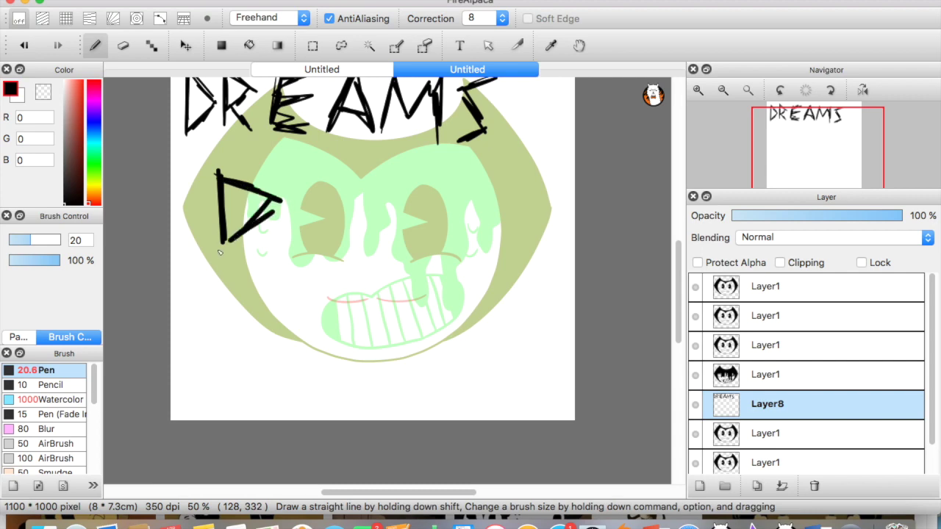
{"action": "mouse_move", "coordinate": [323, 187]}
{"action": "left_mouse_down"}
{"action": "mouse_move", "coordinate": [346, 191]}
{"action": "mouse_move", "coordinate": [337, 212]}
{"action": "mouse_move", "coordinate": [305, 225]}
{"action": "mouse_move", "coordinate": [342, 170]}
{"action": "left_mouse_up"}
{"action": "key", "text": "super+z"}
{"action": "mouse_move", "coordinate": [349, 227]}
{"action": "left_mouse_down"}
{"action": "mouse_move", "coordinate": [309, 234]}
{"action": "mouse_move", "coordinate": [307, 185]}
{"action": "mouse_move", "coordinate": [304, 247]}
{"action": "left_mouse_up"}
- Set the Pen size to 15 and draw an angular C to start the third line, undoing the extra middle bar
{"action": "left_click", "coordinate": [25, 246]}
{"action": "left_click_drag", "start_coordinate": [193, 263], "coordinate": [194, 303]}
{"action": "left_click_drag", "start_coordinate": [192, 270], "coordinate": [228, 272]}
{"action": "left_click_drag", "start_coordinate": [192, 292], "coordinate": [223, 295]}
{"action": "left_click", "coordinate": [33, 36]}
{"action": "left_click", "coordinate": [33, 37]}
{"action": "left_click", "coordinate": [33, 37]}
{"action": "left_click", "coordinate": [33, 37]}
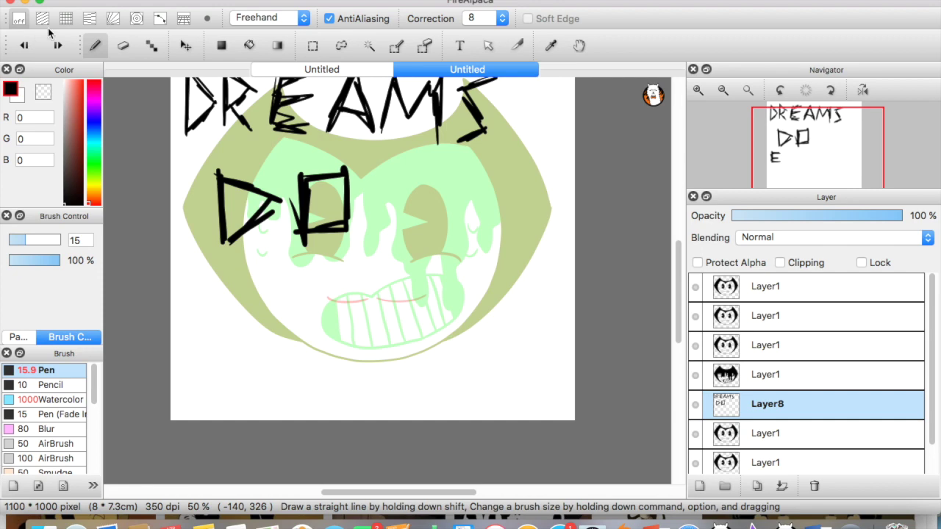
{"action": "left_click", "coordinate": [60, 37]}
{"action": "left_click", "coordinate": [59, 36]}
- Write angular letters O, M and E after the C to complete the word "COME"
{"action": "left_click_drag", "start_coordinate": [241, 313], "coordinate": [244, 271]}
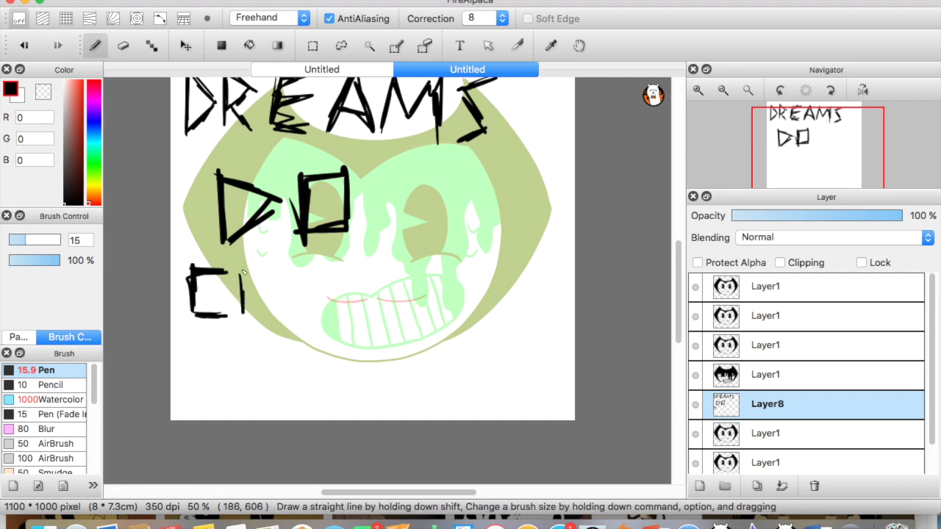
{"action": "left_click_drag", "start_coordinate": [294, 319], "coordinate": [312, 270]}
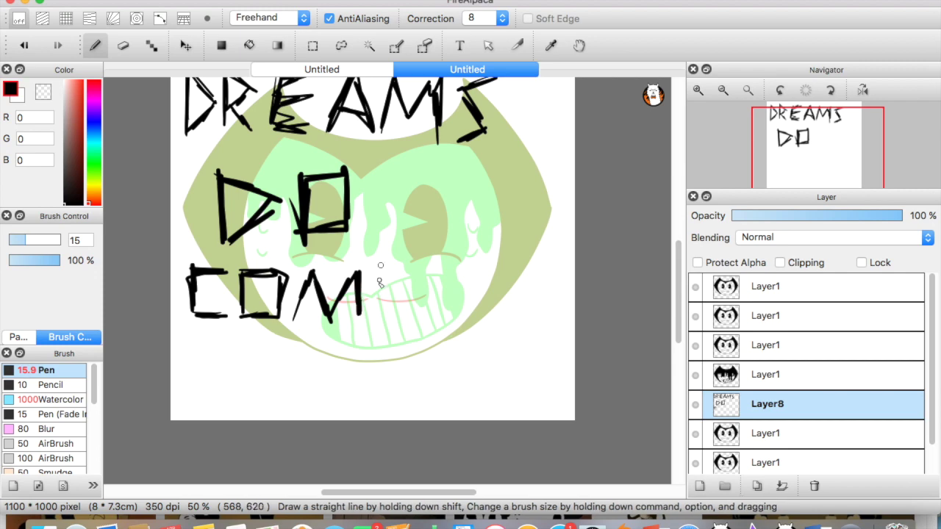
{"action": "left_click_drag", "start_coordinate": [414, 262], "coordinate": [420, 262]}
{"action": "mouse_move", "coordinate": [382, 288]}
{"action": "left_mouse_down"}
{"action": "mouse_move", "coordinate": [401, 283]}
{"action": "mouse_move", "coordinate": [424, 303]}
{"action": "left_mouse_up"}
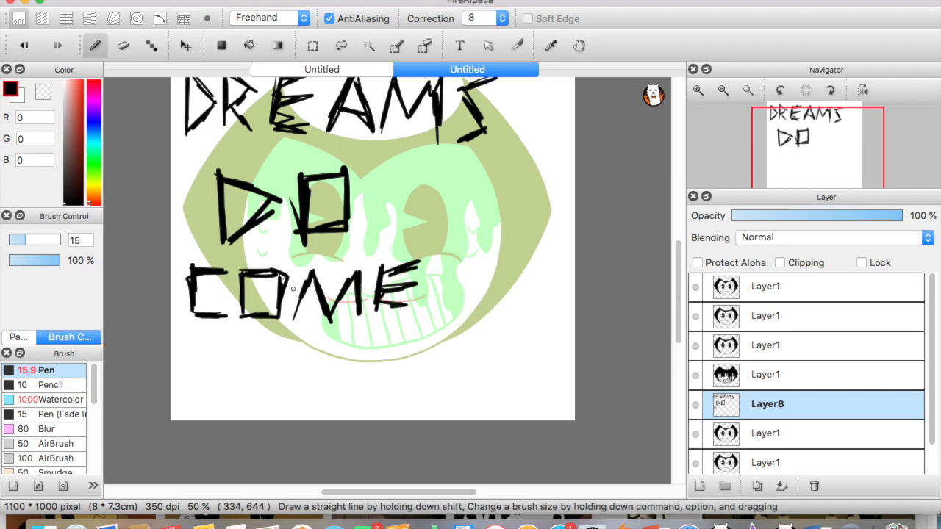
- Write "TRUE" in jagged letters below "COME" and extend the E's base with a long, thick horizontal stroke
{"action": "left_click_drag", "start_coordinate": [258, 340], "coordinate": [250, 394]}
{"action": "mouse_move", "coordinate": [237, 353]}
{"action": "left_mouse_down"}
{"action": "mouse_move", "coordinate": [302, 338]}
{"action": "mouse_move", "coordinate": [296, 348]}
{"action": "mouse_move", "coordinate": [325, 361]}
{"action": "mouse_move", "coordinate": [291, 376]}
{"action": "mouse_move", "coordinate": [310, 401]}
{"action": "left_mouse_up"}
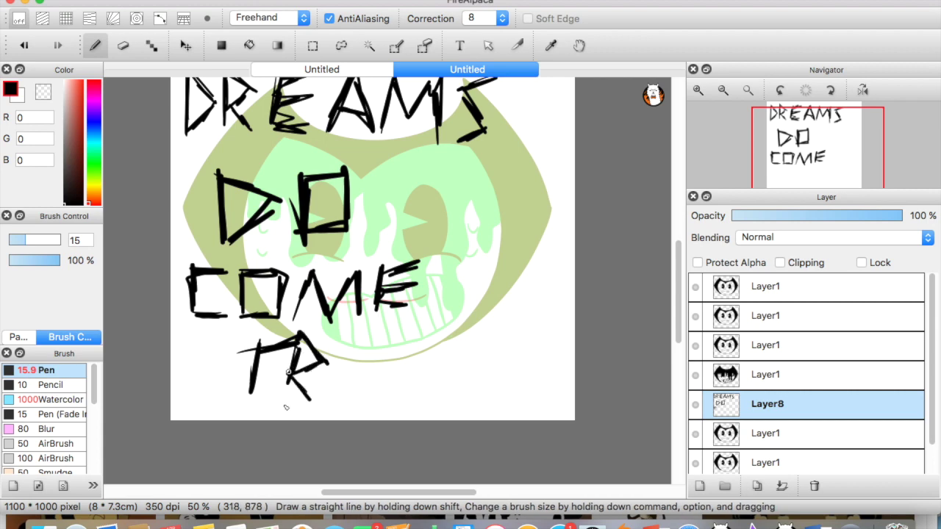
{"action": "left_click_drag", "start_coordinate": [335, 336], "coordinate": [330, 394]}
{"action": "left_click_drag", "start_coordinate": [394, 338], "coordinate": [392, 351]}
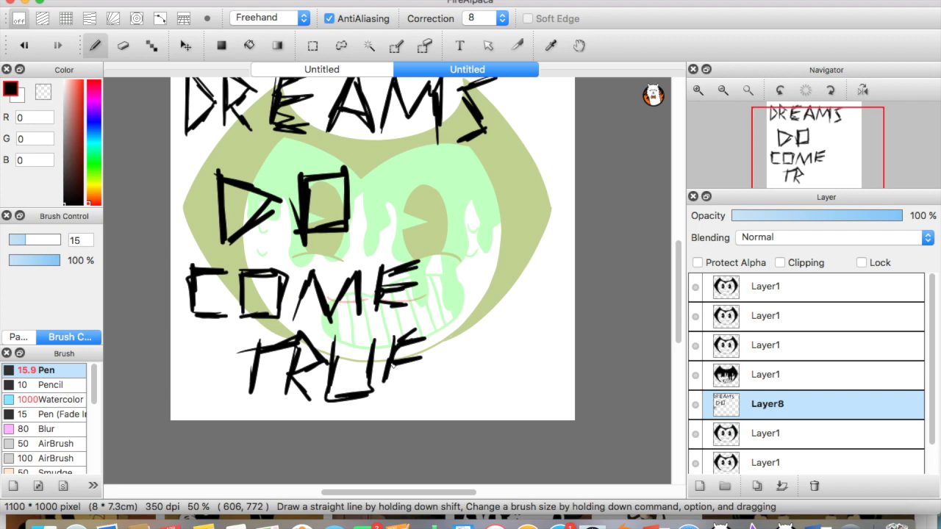
{"action": "left_click_drag", "start_coordinate": [416, 385], "coordinate": [525, 377]}
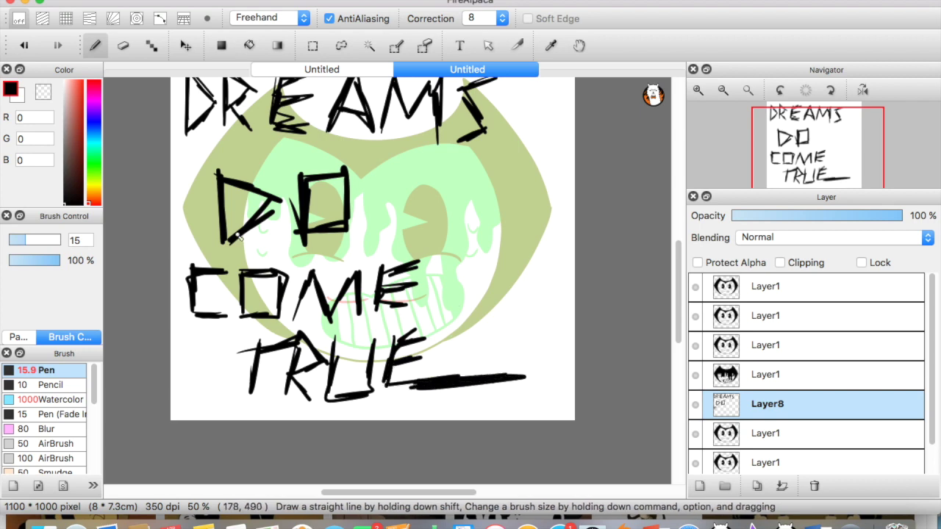
- Draw a thick double underline beneath the word "DO"
{"action": "mouse_move", "coordinate": [248, 255]}
{"action": "left_mouse_down"}
{"action": "mouse_move", "coordinate": [328, 244]}
{"action": "mouse_move", "coordinate": [328, 253]}
{"action": "left_mouse_up"}
{"action": "key", "text": "super+minus"}
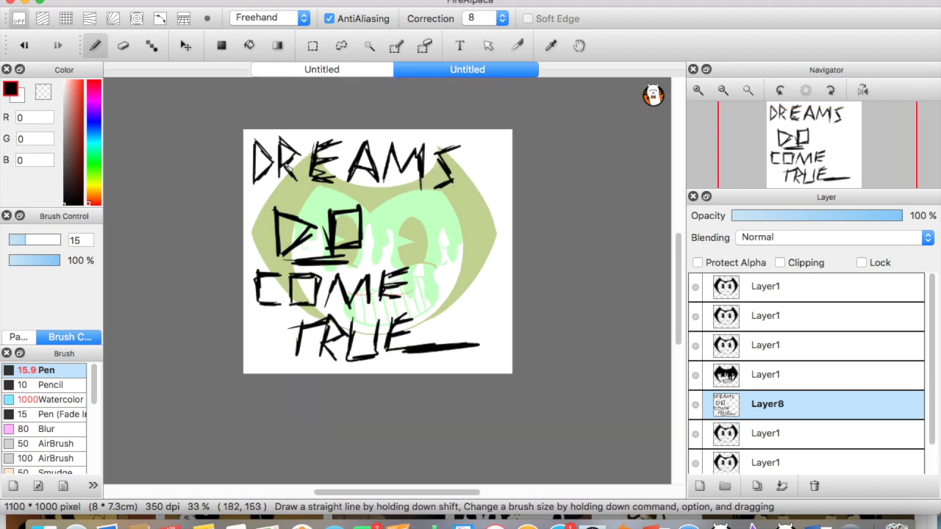
{"action": "key", "text": "super+plus"}
{"action": "key", "text": "super+minus"}
{"action": "key", "text": "super+plus"}
{"action": "left_click", "coordinate": [124, 46]}
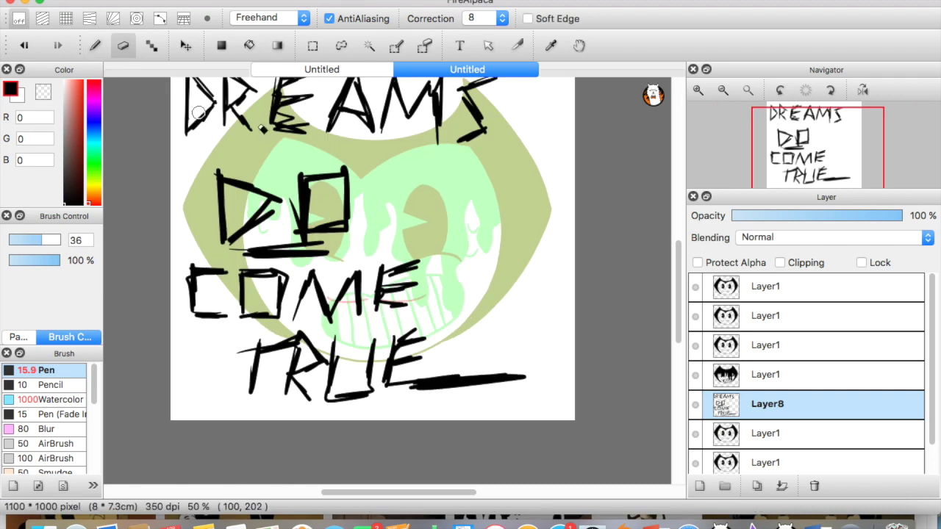
- Protect the text layer's alpha and set up the Watercolor brush in dark red (176, 17, 0) at size 35
{"action": "left_click", "coordinate": [700, 262]}
{"action": "mouse_move", "coordinate": [69, 126]}
{"action": "left_mouse_down"}
{"action": "mouse_move", "coordinate": [82, 77]}
{"action": "mouse_move", "coordinate": [91, 117]}
{"action": "left_mouse_up"}
{"action": "left_click", "coordinate": [249, 46]}
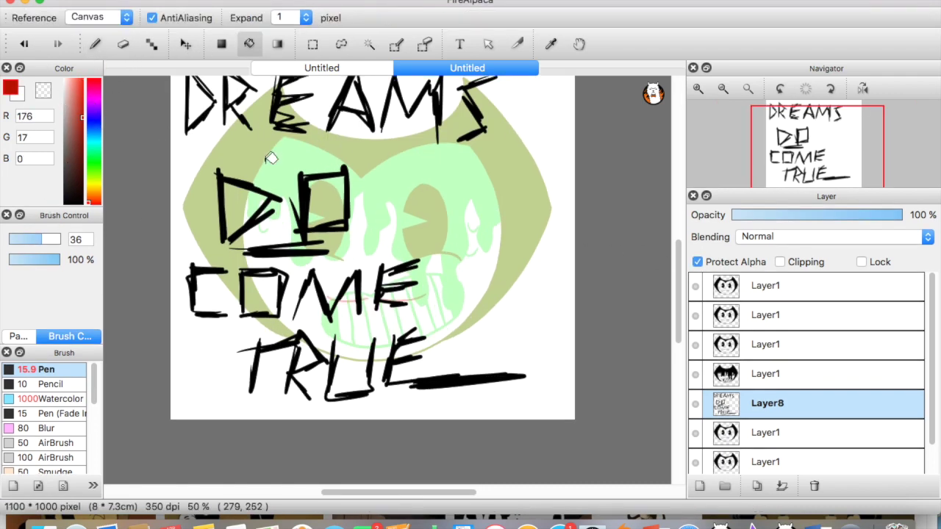
{"action": "left_click", "coordinate": [95, 45]}
{"action": "left_click", "coordinate": [32, 399]}
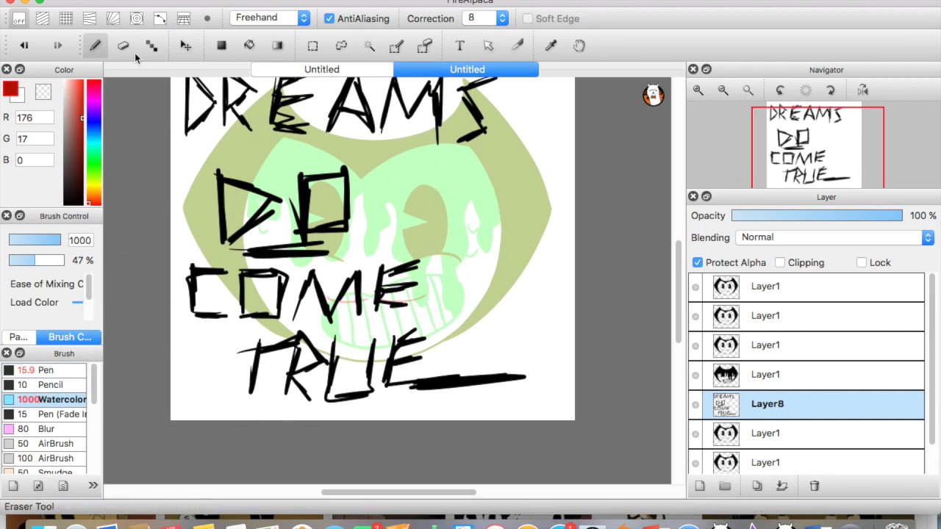
{"action": "left_click_drag", "start_coordinate": [61, 237], "coordinate": [21, 240]}
{"action": "left_click", "coordinate": [40, 240]}
- Paint the word "DO" and its underline dark red, enlarging the Watercolor brush to size 88
{"action": "left_click_drag", "start_coordinate": [220, 179], "coordinate": [219, 175]}
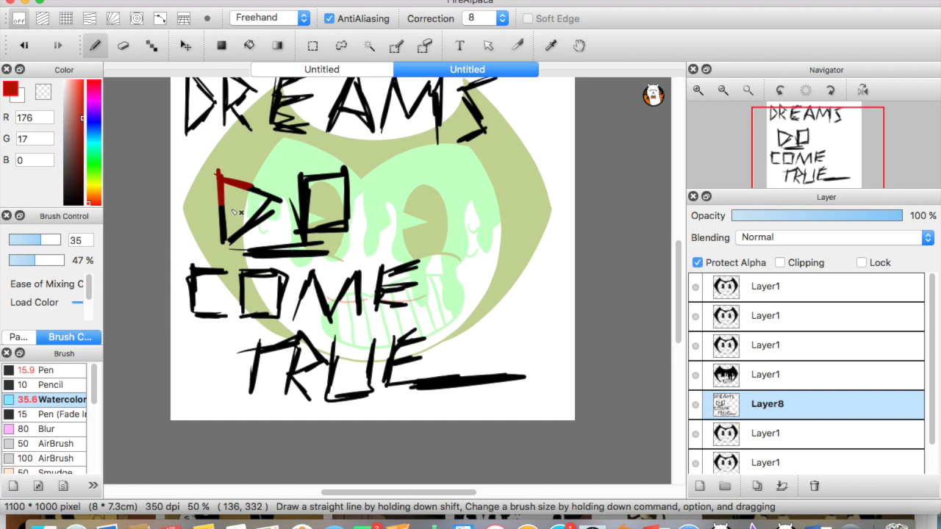
{"action": "left_click_drag", "start_coordinate": [294, 174], "coordinate": [221, 215]}
{"action": "left_click_drag", "start_coordinate": [57, 240], "coordinate": [53, 241]}
{"action": "mouse_move", "coordinate": [263, 175]}
{"action": "left_mouse_down"}
{"action": "mouse_move", "coordinate": [275, 210]}
{"action": "mouse_move", "coordinate": [227, 243]}
{"action": "left_mouse_up"}
{"action": "mouse_move", "coordinate": [301, 201]}
{"action": "left_mouse_down"}
{"action": "mouse_move", "coordinate": [332, 212]}
{"action": "mouse_move", "coordinate": [351, 229]}
{"action": "mouse_move", "coordinate": [276, 246]}
{"action": "left_mouse_up"}
{"action": "left_click_drag", "start_coordinate": [347, 220], "coordinate": [300, 173]}
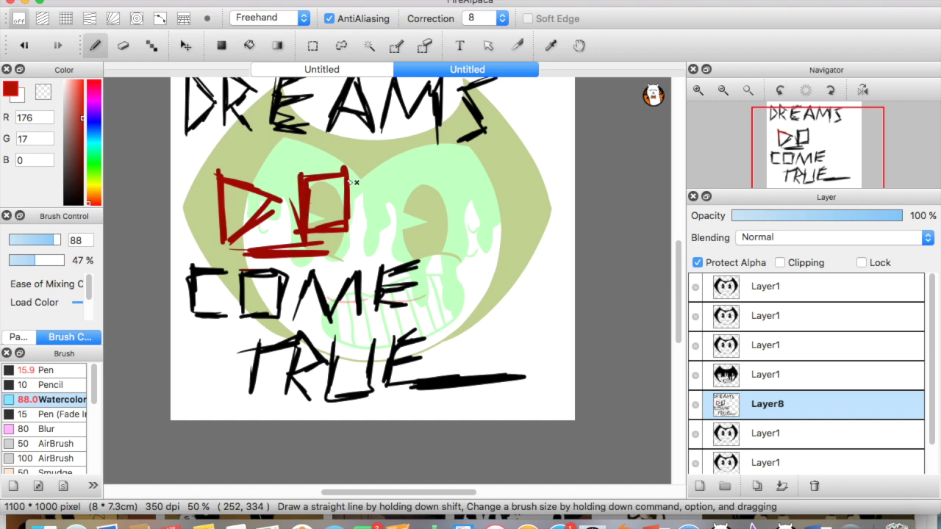
- Touch up the lettering in black (0, 0, 0) with the Watercolor brush and turn off the text layer's alpha protection
{"action": "key", "text": "super+plus"}
{"action": "left_click", "coordinate": [71, 204]}
{"action": "left_click_drag", "start_coordinate": [181, 273], "coordinate": [216, 267]}
{"action": "key", "text": "super+minus"}
{"action": "key", "text": "super+minus"}
{"action": "left_click", "coordinate": [697, 262]}
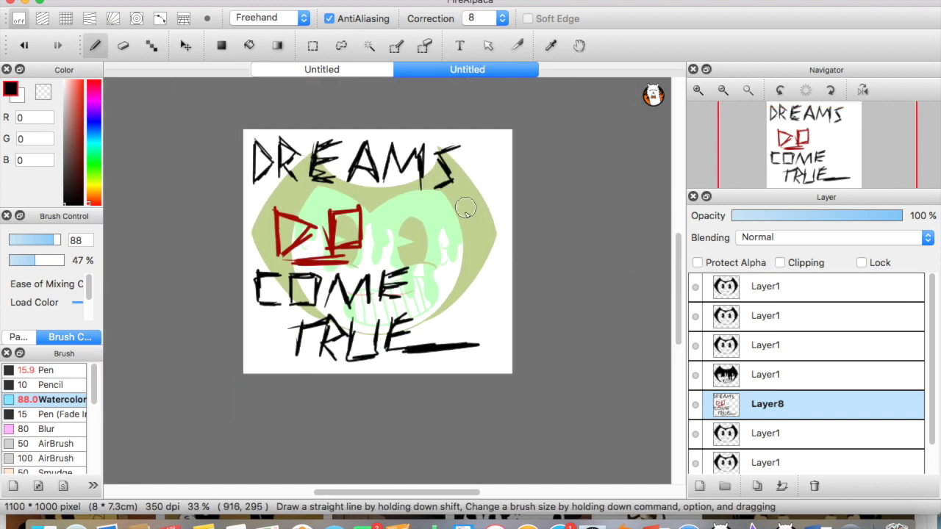
- Try to merge the ink-dripping grin layer down into the text layer
{"action": "left_click", "coordinate": [762, 386]}
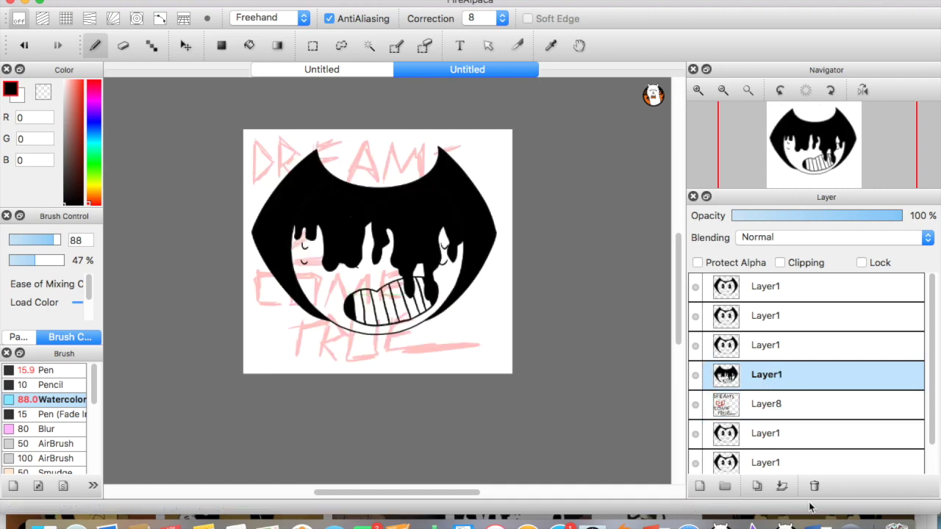
{"action": "left_click", "coordinate": [781, 486]}
{"action": "key", "text": "super+plus"}
{"action": "key", "text": "super+minus"}
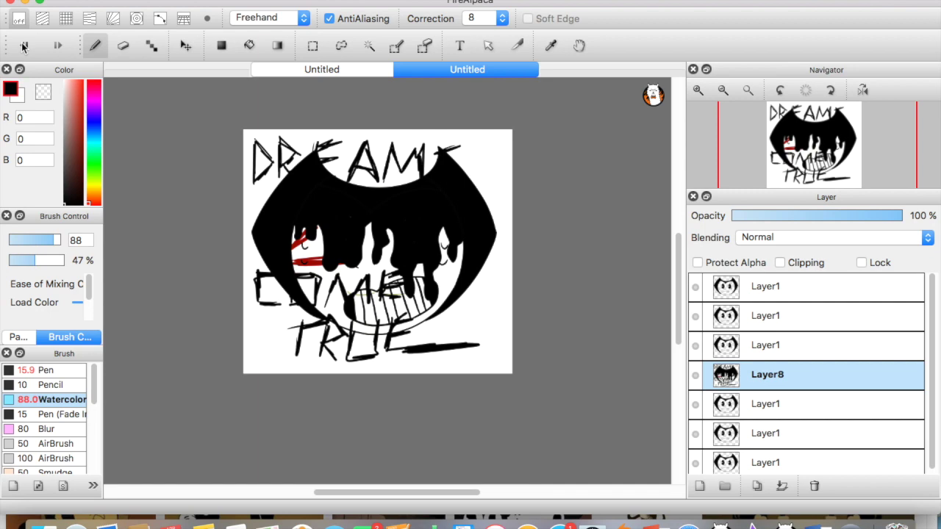
{"action": "key", "text": "super+z"}
- Lower the text and grin layers to 40% opacity and try to merge the grin layer into the text layer
{"action": "left_click", "coordinate": [754, 404]}
{"action": "left_click", "coordinate": [800, 216]}
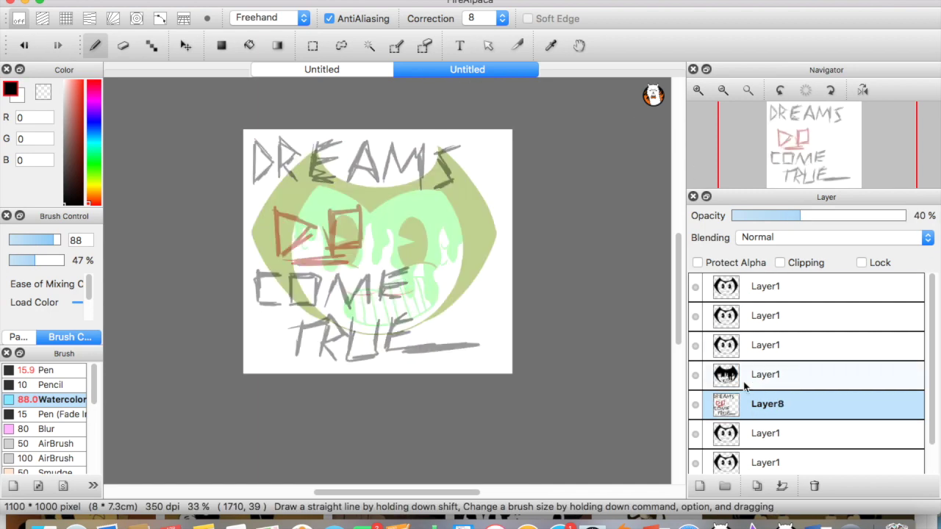
{"action": "left_click", "coordinate": [744, 386]}
{"action": "left_click", "coordinate": [799, 216]}
{"action": "left_click", "coordinate": [737, 408]}
{"action": "left_click", "coordinate": [759, 383]}
{"action": "left_click", "coordinate": [782, 486]}
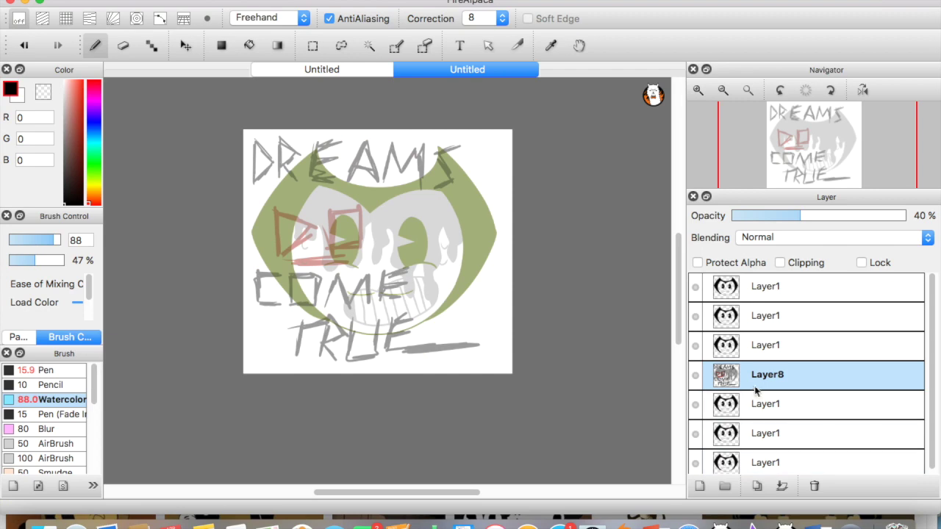
{"action": "key", "text": "super+z"}
{"action": "key", "text": "super+shift+z"}
{"action": "key", "text": "super+z"}
- Try merging the grin layer at 100% opacity into the text layer and raising the merged layer to 100%
{"action": "left_click_drag", "start_coordinate": [790, 214], "coordinate": [912, 220]}
{"action": "key", "text": "super+e"}
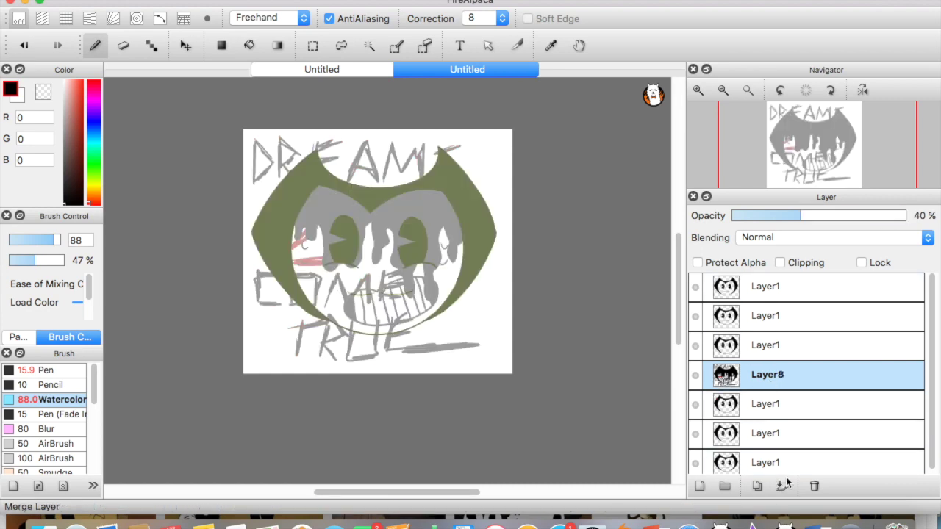
{"action": "left_click_drag", "start_coordinate": [801, 216], "coordinate": [908, 215]}
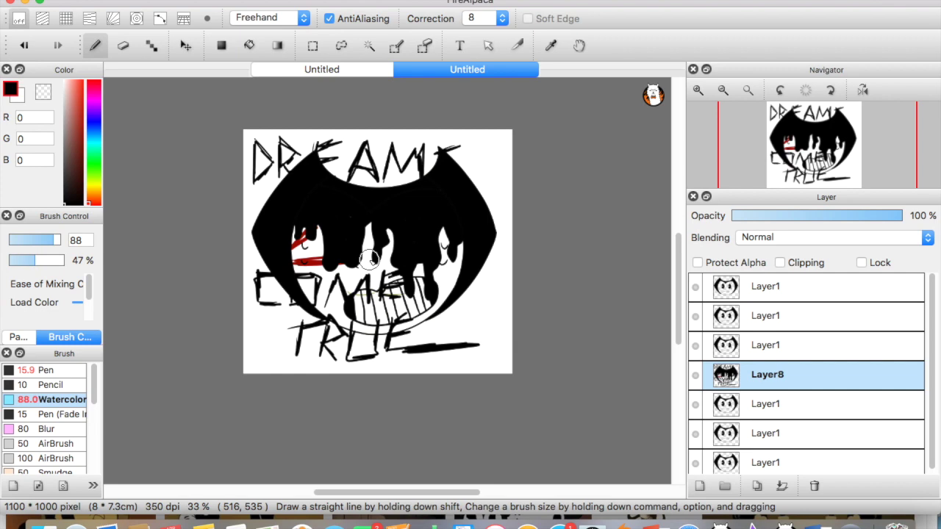
{"action": "left_click", "coordinate": [25, 46]}
{"action": "left_click", "coordinate": [25, 46]}
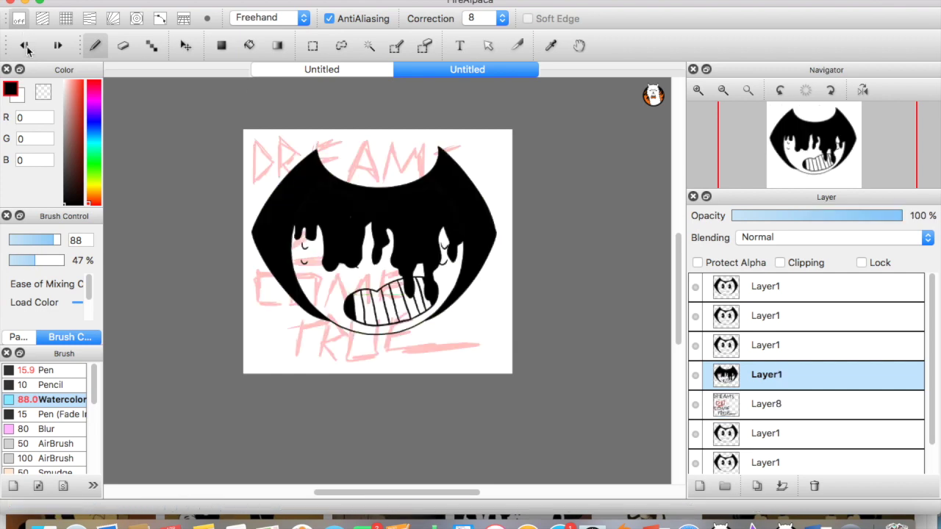
- Move the ink-dripping grin layer up to second place in the layer stack
{"action": "left_click", "coordinate": [773, 397]}
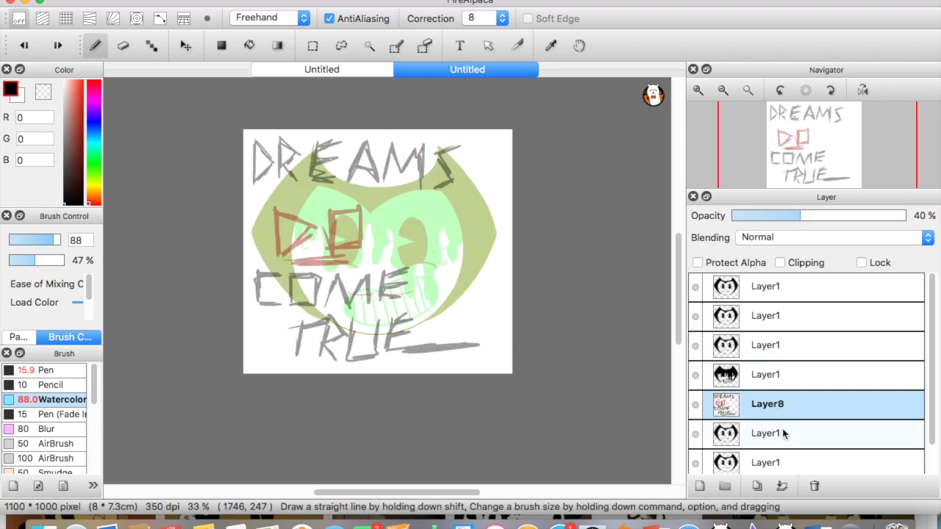
{"action": "left_click_drag", "start_coordinate": [756, 374], "coordinate": [757, 304]}
- Try to merge the topmost face layer down into the ink-dripping grin layer
{"action": "left_click", "coordinate": [760, 287]}
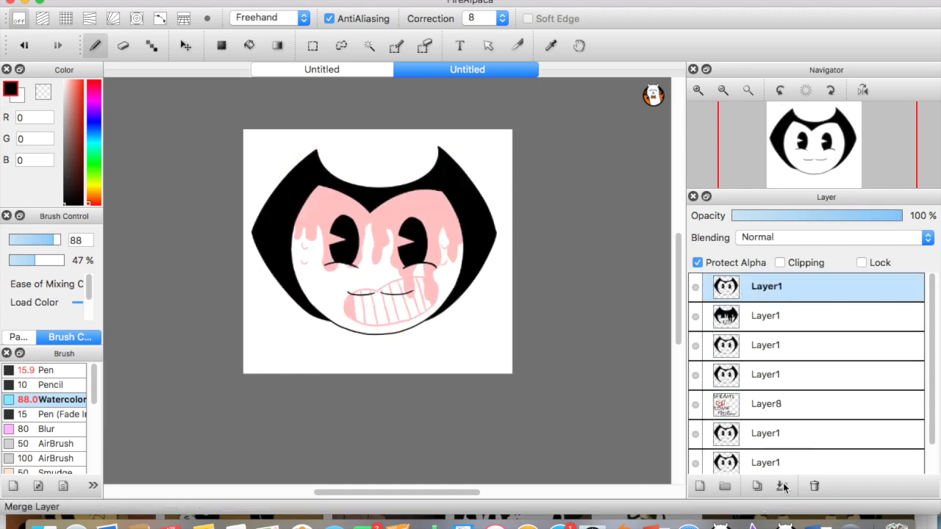
{"action": "left_click", "coordinate": [782, 487]}
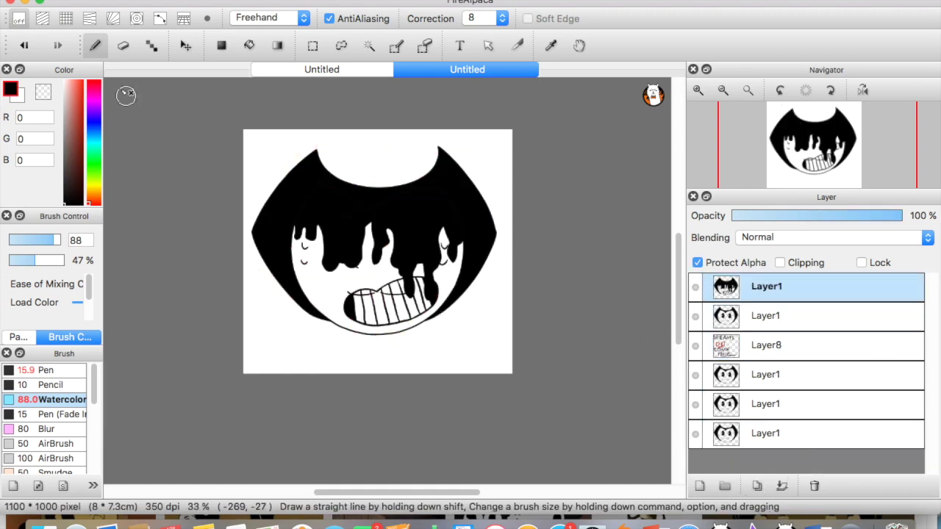
{"action": "key", "text": "super+z"}
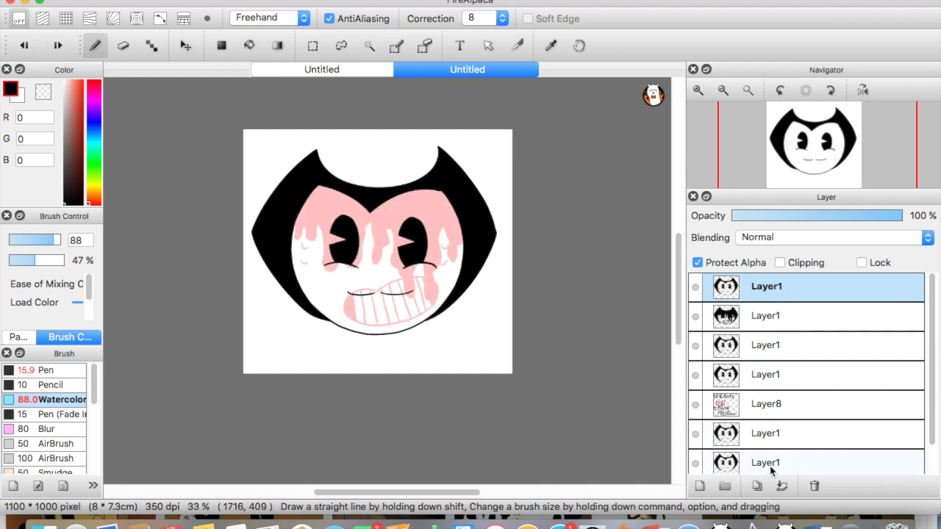
- Duplicate the topmost plain face layer twice
{"action": "left_click", "coordinate": [757, 487]}
{"action": "left_click", "coordinate": [757, 487]}
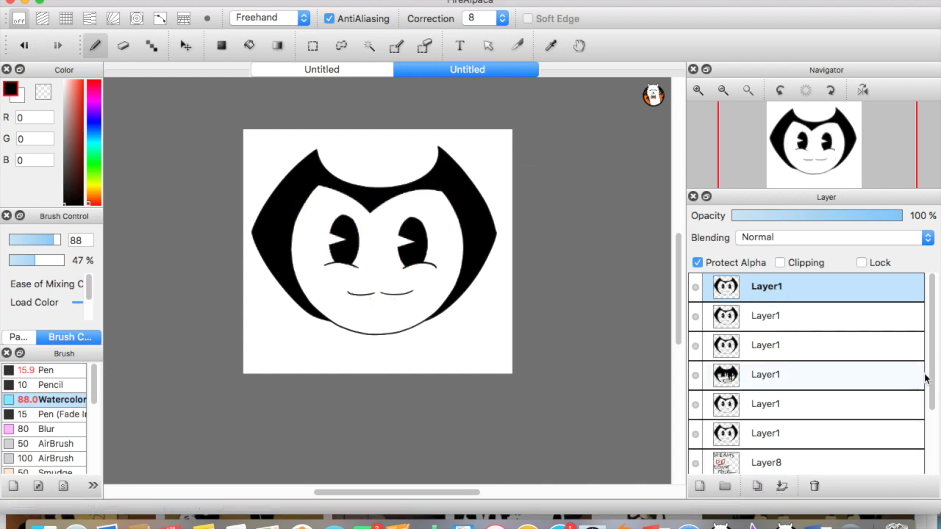
{"action": "scroll", "coordinate": [875, 444], "scroll_direction": "down", "scroll_amount": 3}
{"action": "scroll", "coordinate": [801, 309], "scroll_direction": "up", "scroll_amount": 5}
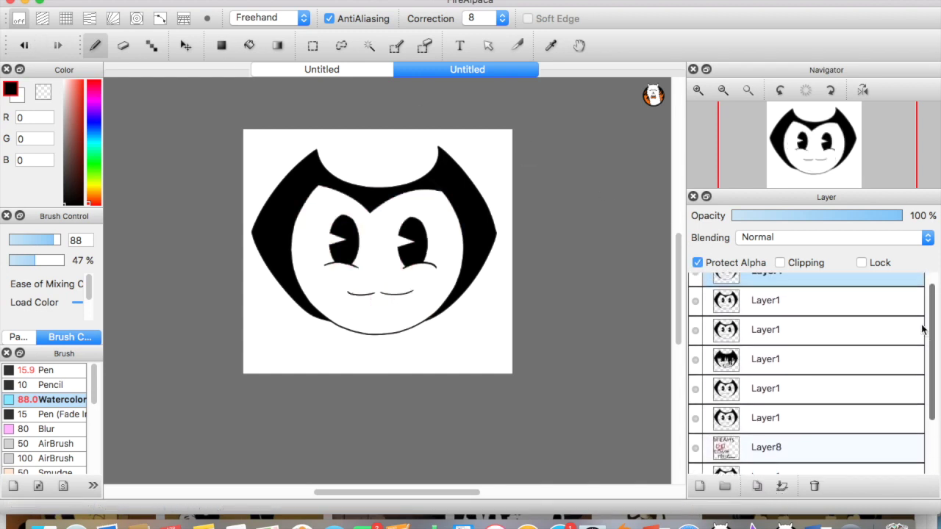
- Play the animation preview at 3 fps and close it
{"action": "left_click", "coordinate": [330, 0]}
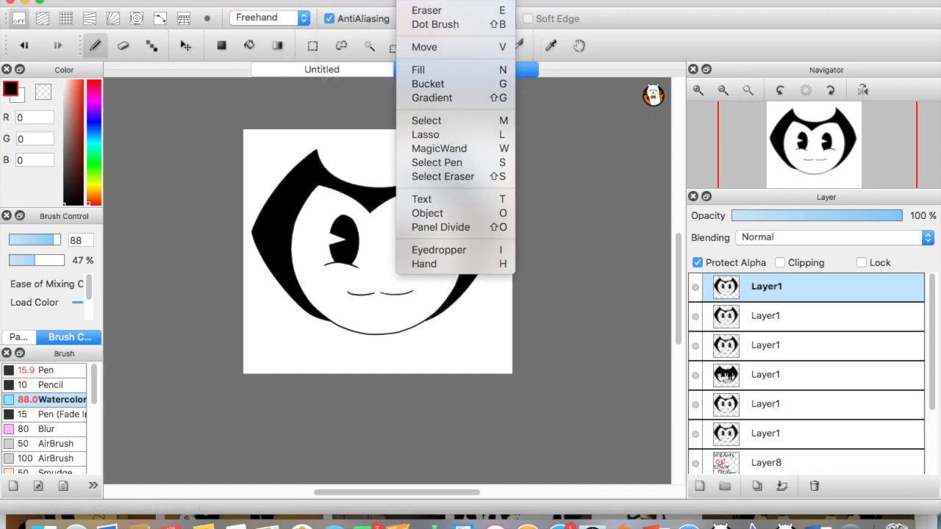
{"action": "mouse_move", "coordinate": [377, 2]}
{"action": "left_click", "coordinate": [389, 259]}
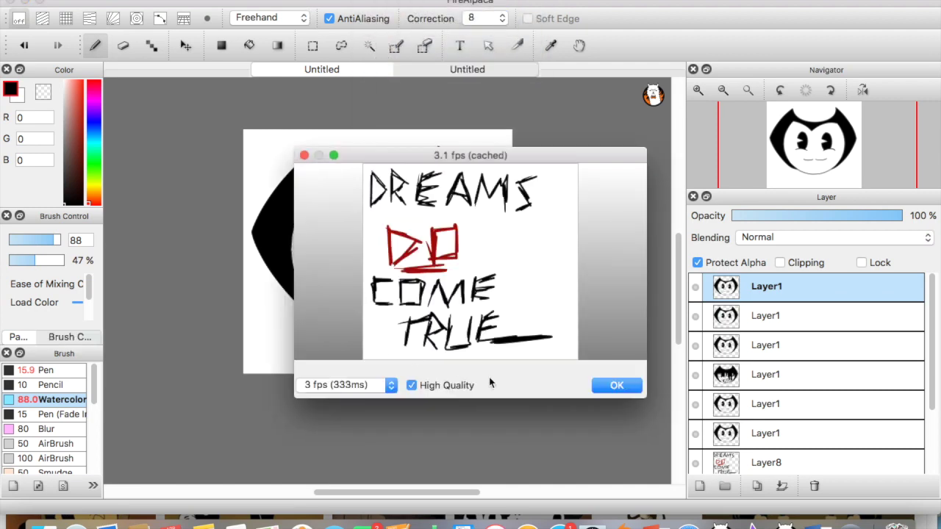
{"action": "left_click", "coordinate": [617, 385]}
- Duplicate the plain face layer directly above the text layer several times to hold that pose longer
{"action": "scroll", "coordinate": [882, 350], "scroll_direction": "down", "scroll_amount": 3}
{"action": "left_click", "coordinate": [760, 402]}
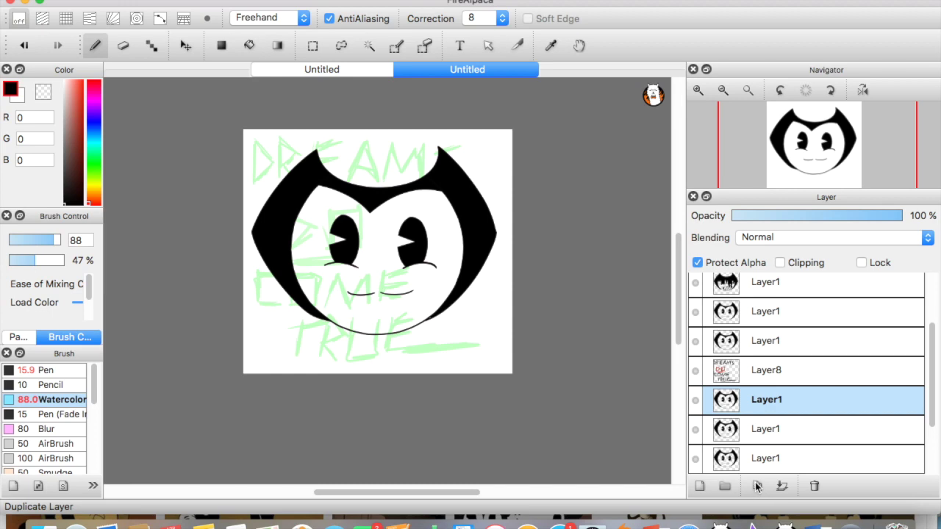
{"action": "left_click", "coordinate": [759, 349]}
{"action": "left_click", "coordinate": [757, 486]}
{"action": "left_click", "coordinate": [757, 486]}
{"action": "left_click", "coordinate": [757, 486]}
{"action": "left_click", "coordinate": [757, 487]}
{"action": "left_click", "coordinate": [757, 486]}
{"action": "scroll", "coordinate": [906, 375], "scroll_direction": "up", "scroll_amount": 3}
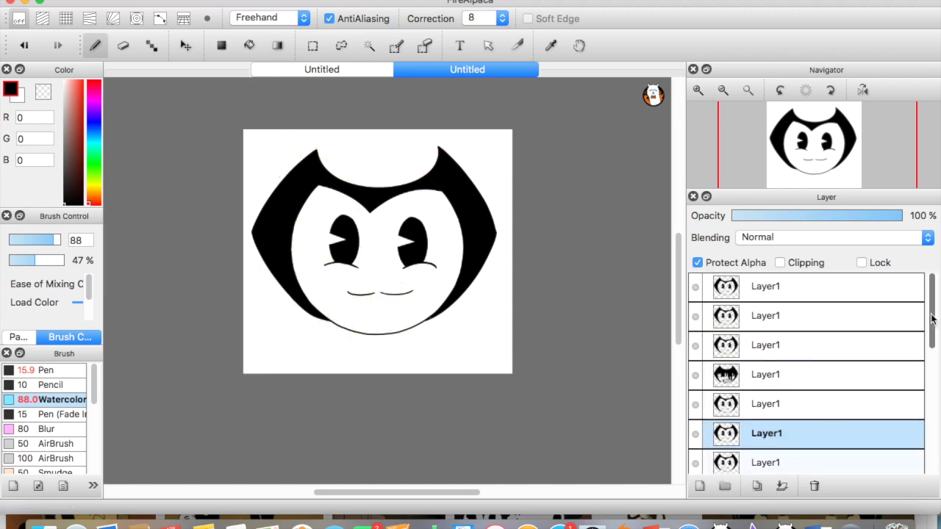
- Add two more plain face layers above the grin frame and preview the animation
{"action": "left_click", "coordinate": [773, 315]}
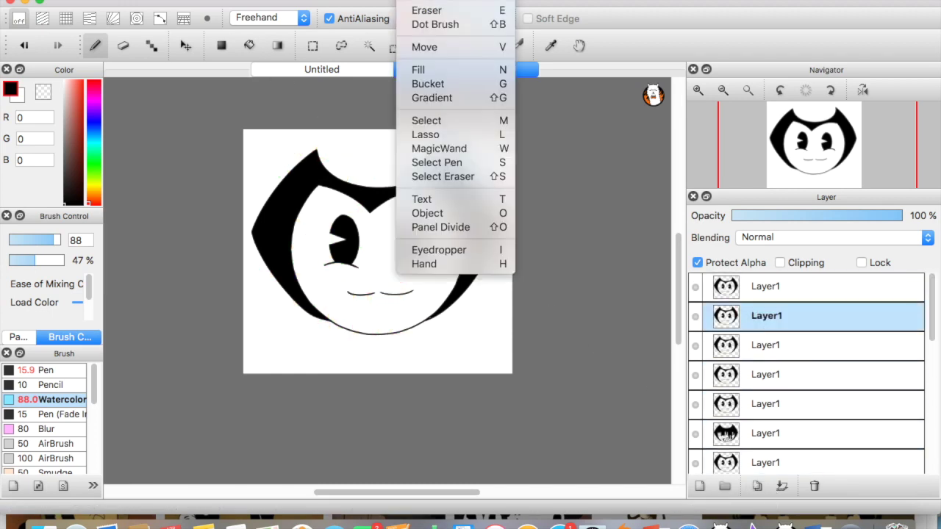
{"action": "left_click", "coordinate": [378, 257]}
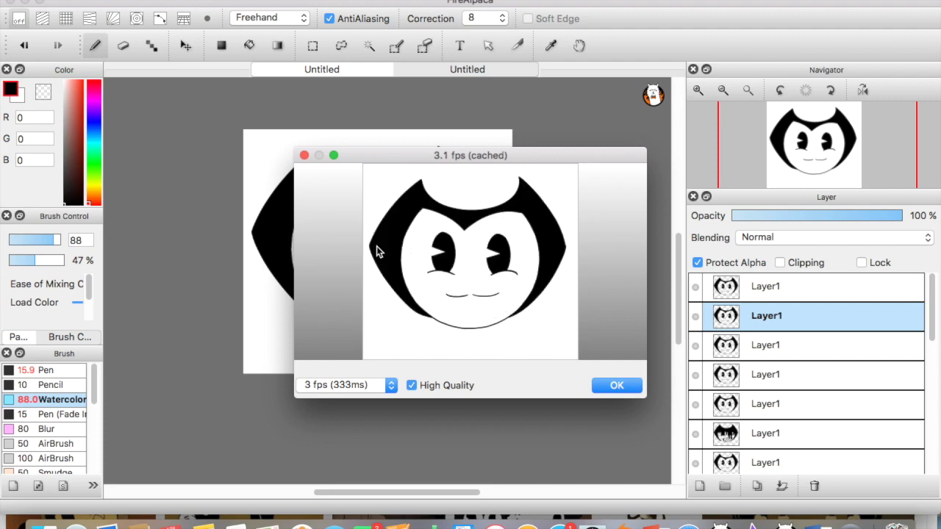
{"action": "left_click", "coordinate": [619, 386]}
- Delete three plain face layers from the top of the layer stack
{"action": "left_click", "coordinate": [783, 286]}
{"action": "left_click", "coordinate": [813, 487]}
{"action": "left_click", "coordinate": [814, 487]}
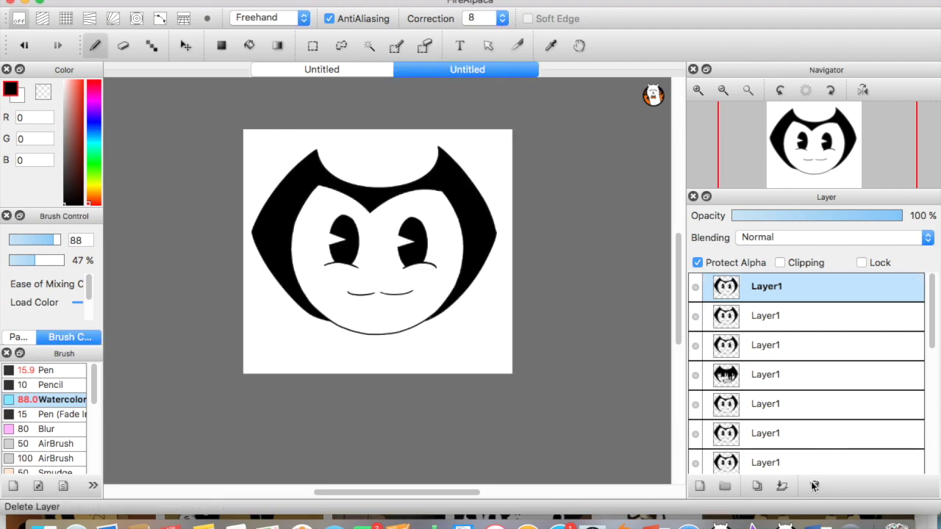
{"action": "left_click", "coordinate": [814, 487]}
- Play the animation preview to check the timing around the grin frame, and close it
{"action": "left_click", "coordinate": [250, 0]}
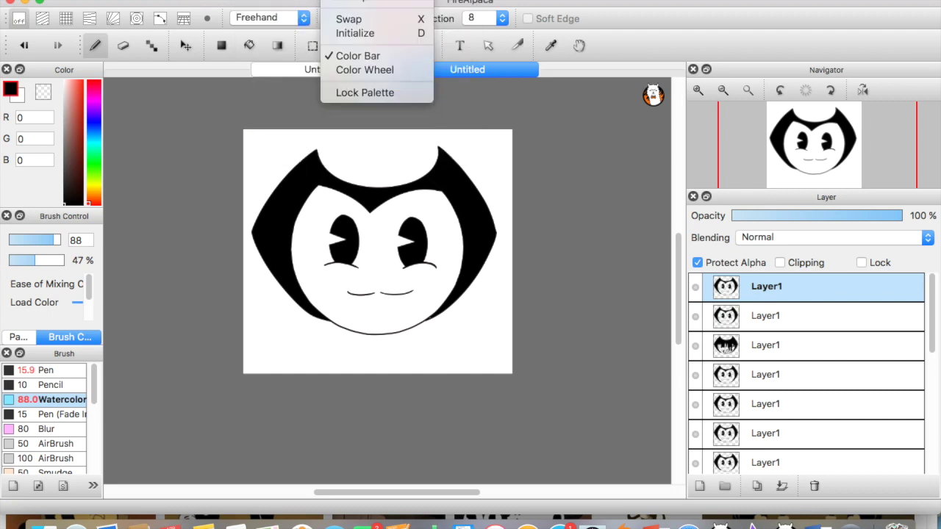
{"action": "mouse_move", "coordinate": [373, 0]}
{"action": "left_click", "coordinate": [383, 258]}
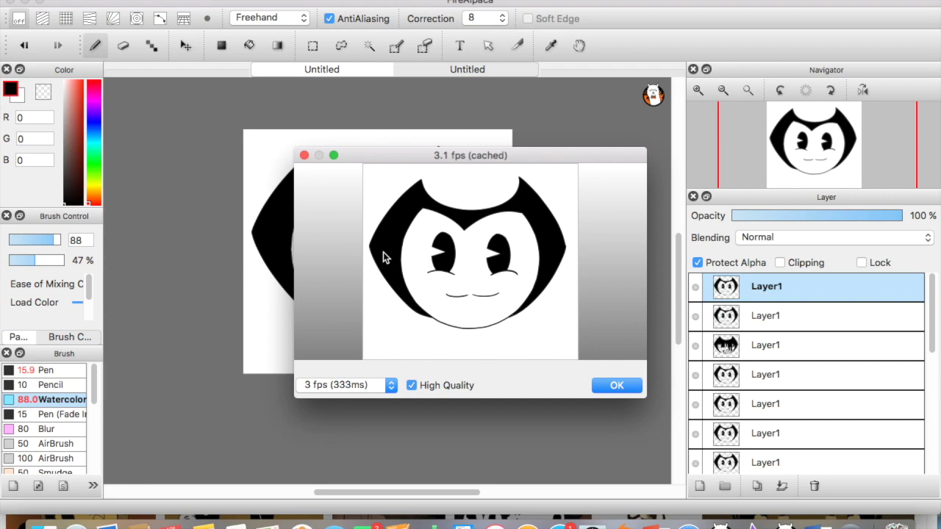
{"action": "left_click", "coordinate": [600, 385]}
- Fill the ink-dripping grin frame's background with near-black (21, 21, 21), undoing a first fill in dark grey (47, 47, 47)
{"action": "left_click", "coordinate": [758, 349]}
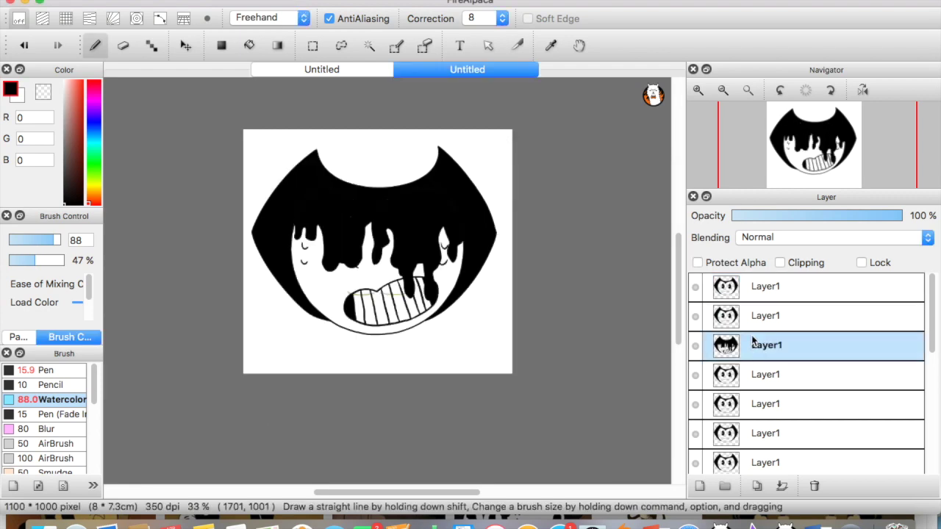
{"action": "left_click_drag", "start_coordinate": [62, 205], "coordinate": [63, 181]}
{"action": "left_click", "coordinate": [249, 45]}
{"action": "left_click", "coordinate": [287, 142]}
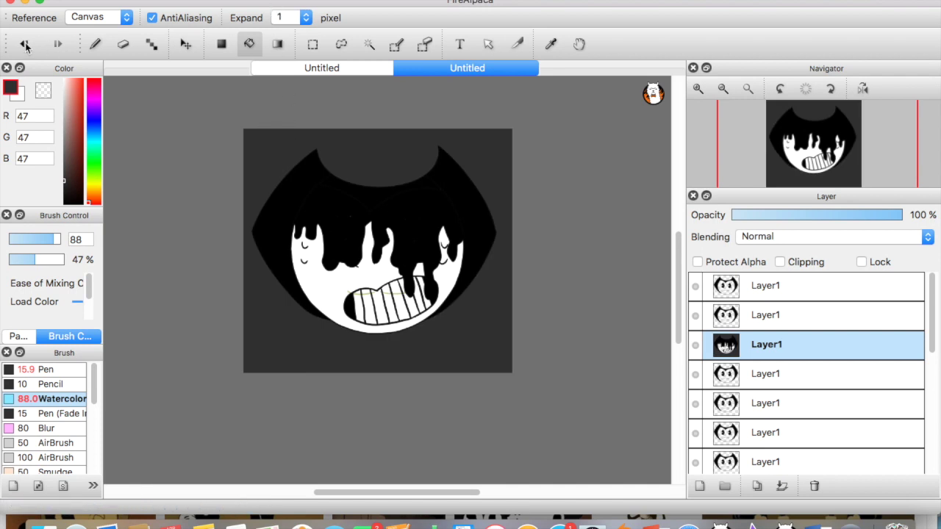
{"action": "left_click", "coordinate": [24, 45]}
{"action": "left_click", "coordinate": [63, 195]}
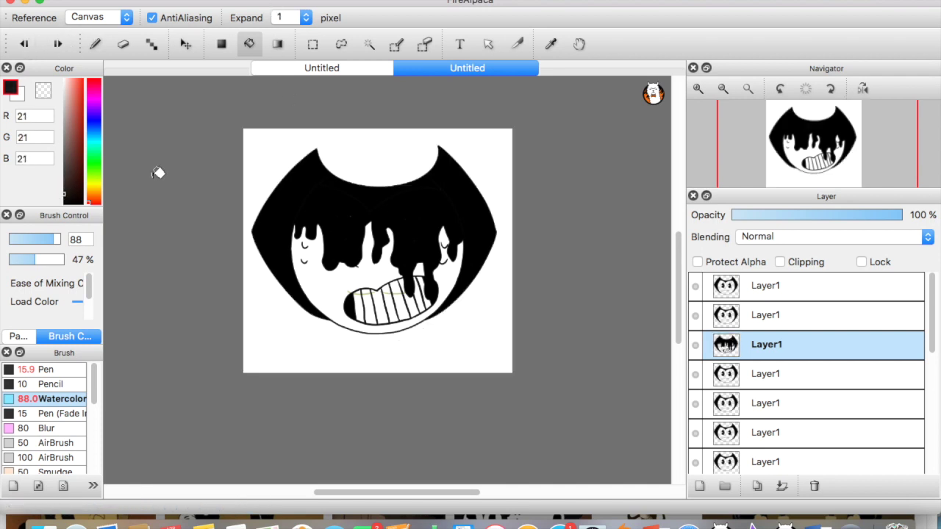
{"action": "left_click", "coordinate": [294, 141]}
{"action": "left_click", "coordinate": [95, 45]}
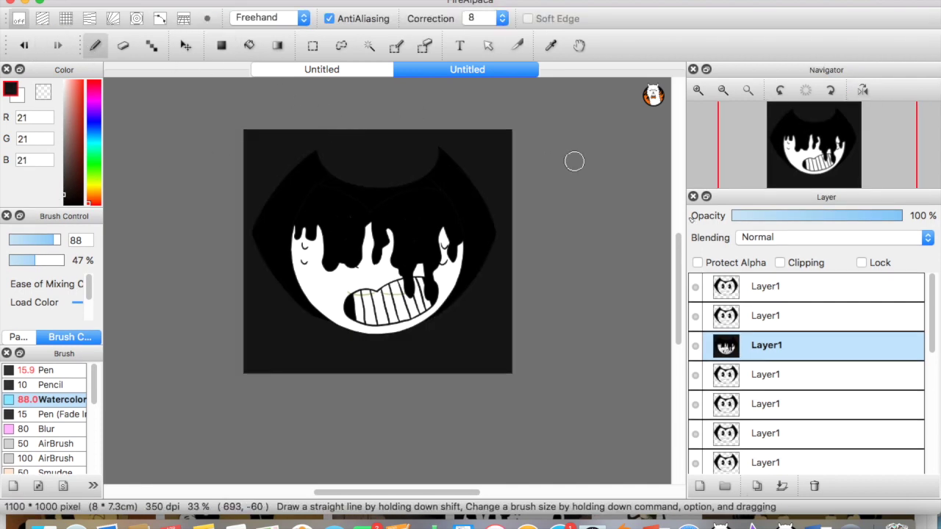
- Set the opacity of the "DREAMS DO COME TRUE" text layer to 100%
{"action": "scroll", "coordinate": [930, 368], "scroll_direction": "down", "scroll_amount": 1}
{"action": "left_click_drag", "start_coordinate": [930, 367], "coordinate": [931, 417]}
{"action": "left_click", "coordinate": [806, 402]}
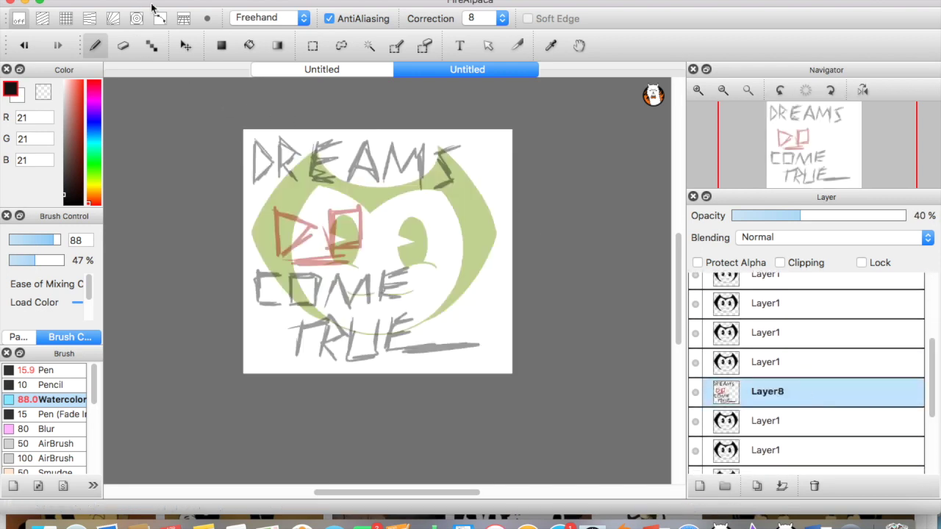
{"action": "left_click_drag", "start_coordinate": [806, 216], "coordinate": [908, 215]}
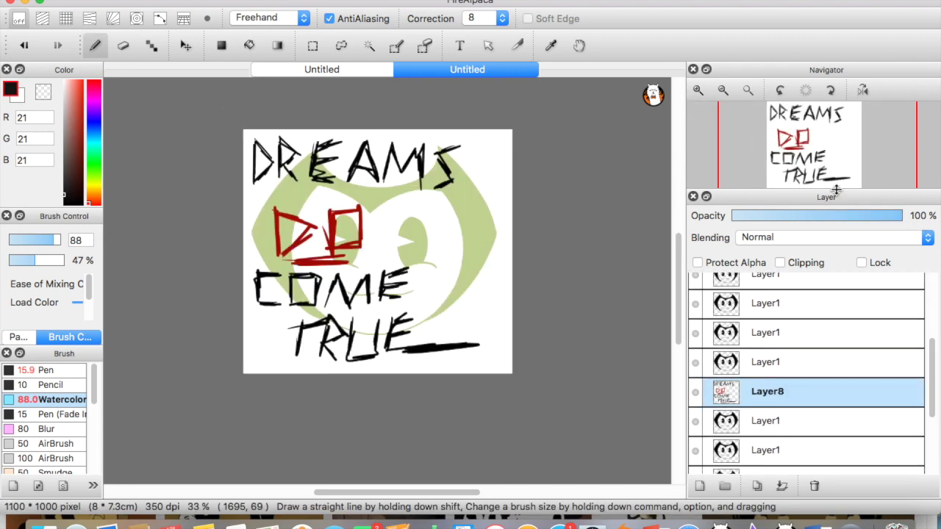
- Try filling the text layer's background with near-black (21, 21, 21) and with mid grey (138, 138, 138), undoing both fills
{"action": "left_click", "coordinate": [185, 45]}
{"action": "left_click", "coordinate": [249, 23]}
{"action": "left_click", "coordinate": [265, 206]}
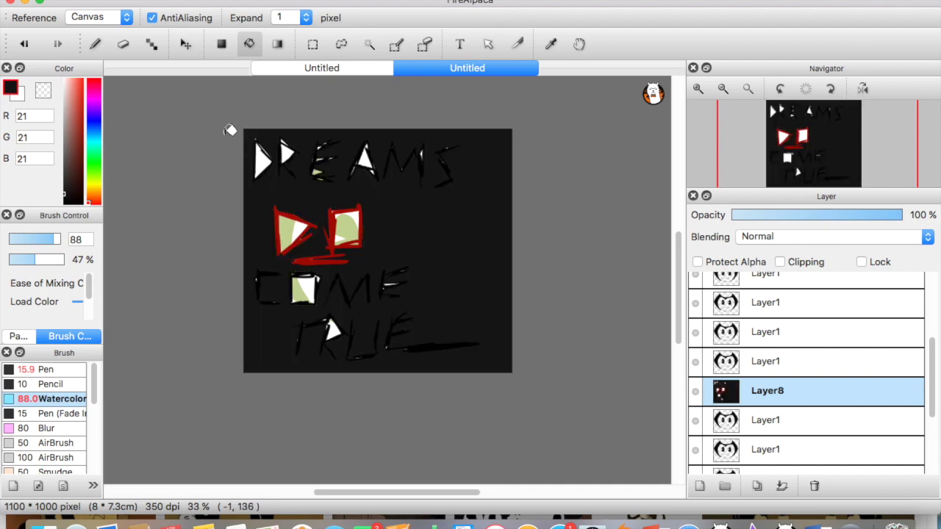
{"action": "left_click", "coordinate": [33, 43]}
{"action": "left_click_drag", "start_coordinate": [65, 193], "coordinate": [55, 136]}
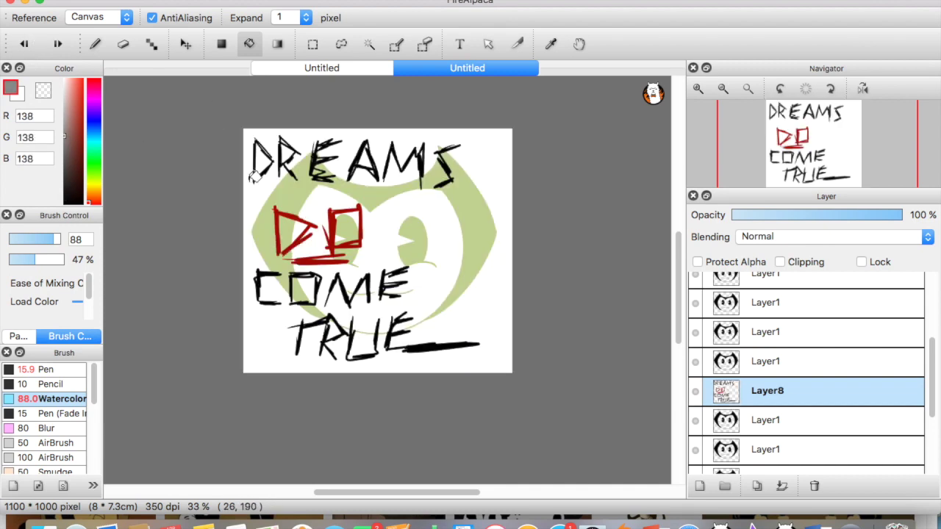
{"action": "left_click", "coordinate": [258, 195]}
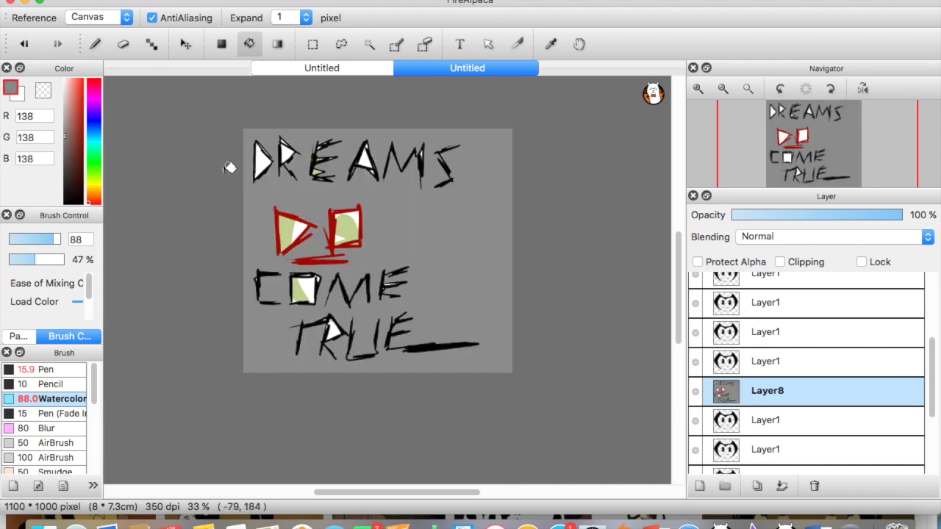
{"action": "key", "text": "super+z"}
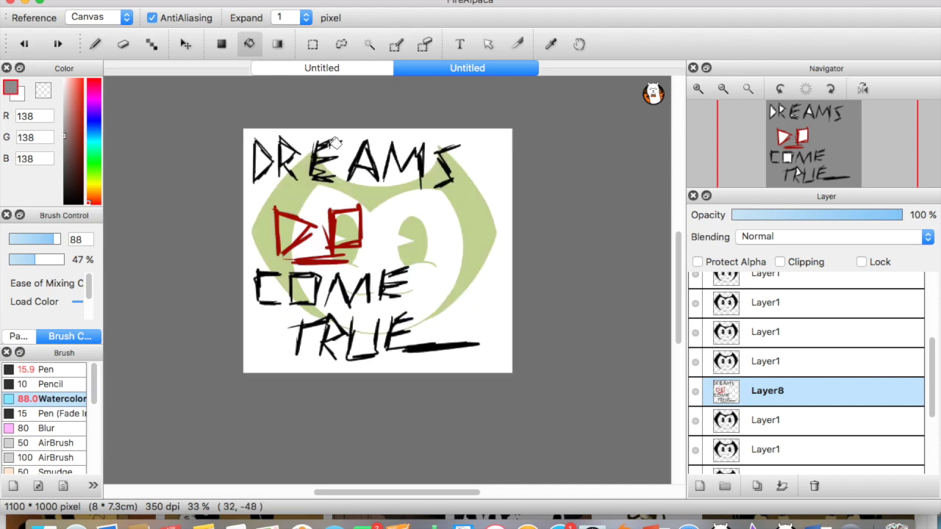
- Add a new layer filled with mid grey (138, 138, 138) and move it directly below the "DREAMS DO COME TRUE" text layer
{"action": "left_click", "coordinate": [700, 484]}
{"action": "left_click", "coordinate": [458, 219]}
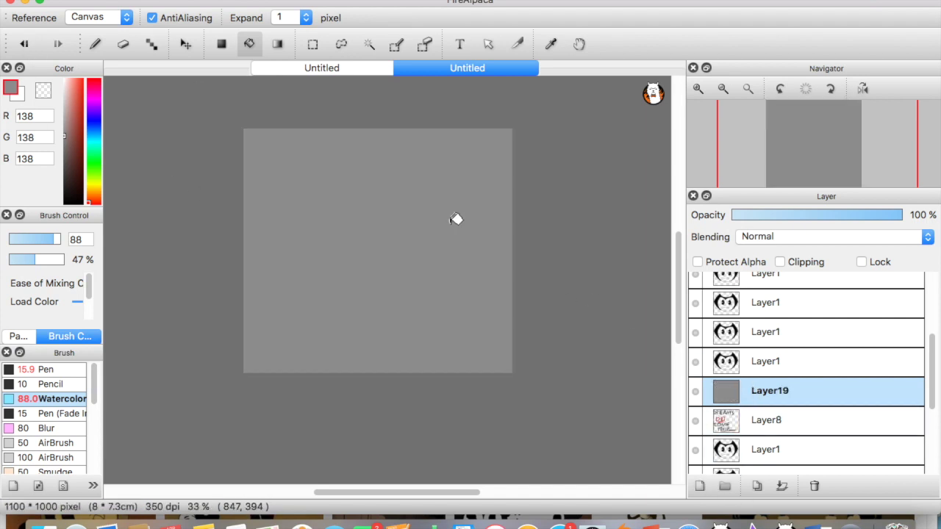
{"action": "left_click", "coordinate": [780, 485]}
{"action": "key", "text": "super+z"}
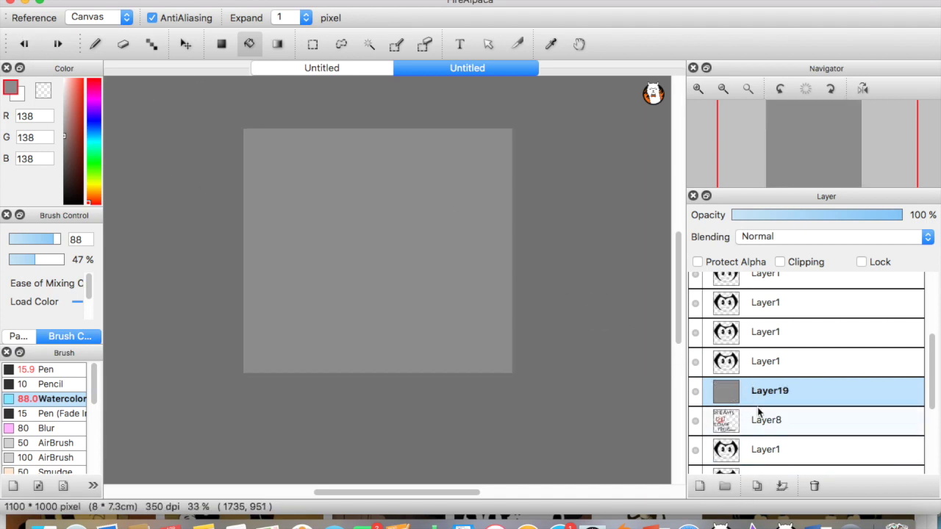
{"action": "left_click_drag", "start_coordinate": [757, 393], "coordinate": [753, 426]}
{"action": "left_click", "coordinate": [751, 396]}
- Refill the separate background layer with dark grey (46, 46, 46) and merge the text layer into it, undoing a first merge over mid grey
{"action": "left_click", "coordinate": [781, 485]}
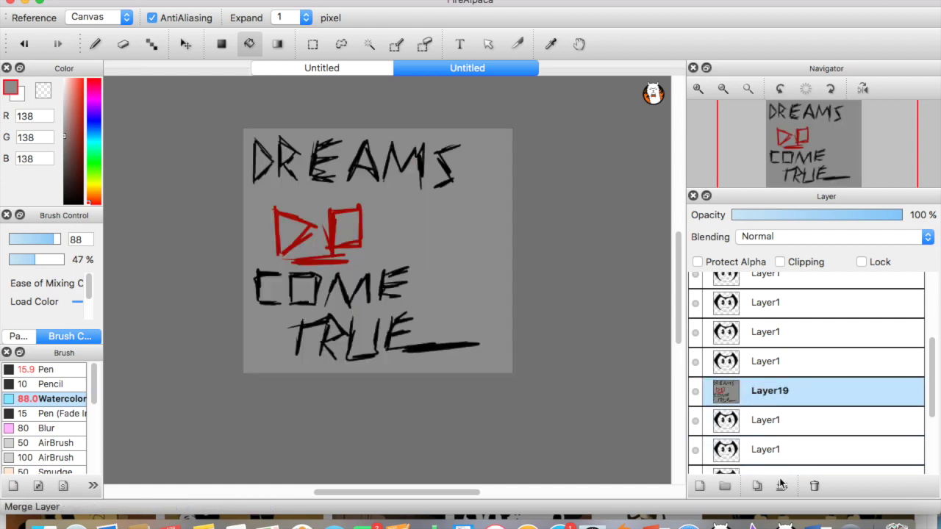
{"action": "left_click", "coordinate": [26, 45]}
{"action": "left_click_drag", "start_coordinate": [766, 412], "coordinate": [766, 428]}
{"action": "left_click_drag", "start_coordinate": [71, 150], "coordinate": [54, 184]}
{"action": "left_click", "coordinate": [382, 231]}
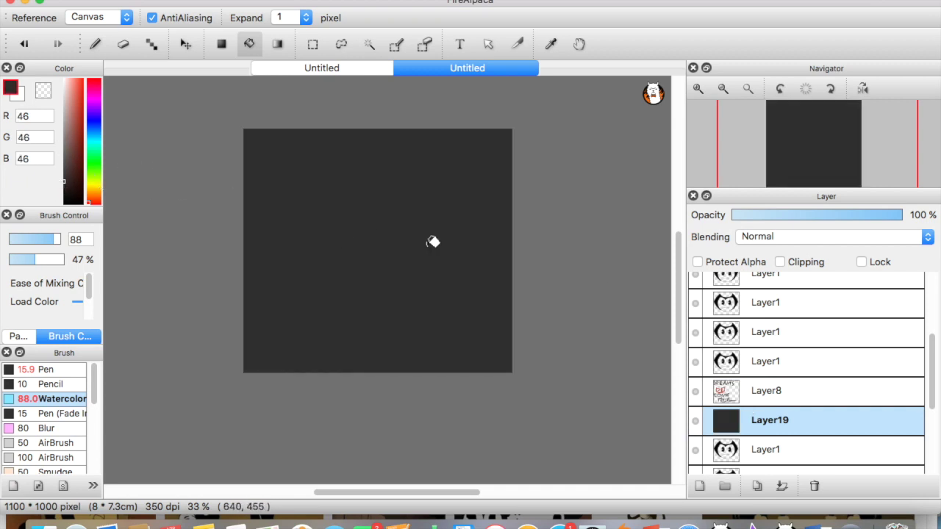
{"action": "left_click", "coordinate": [764, 390]}
{"action": "left_click", "coordinate": [781, 486]}
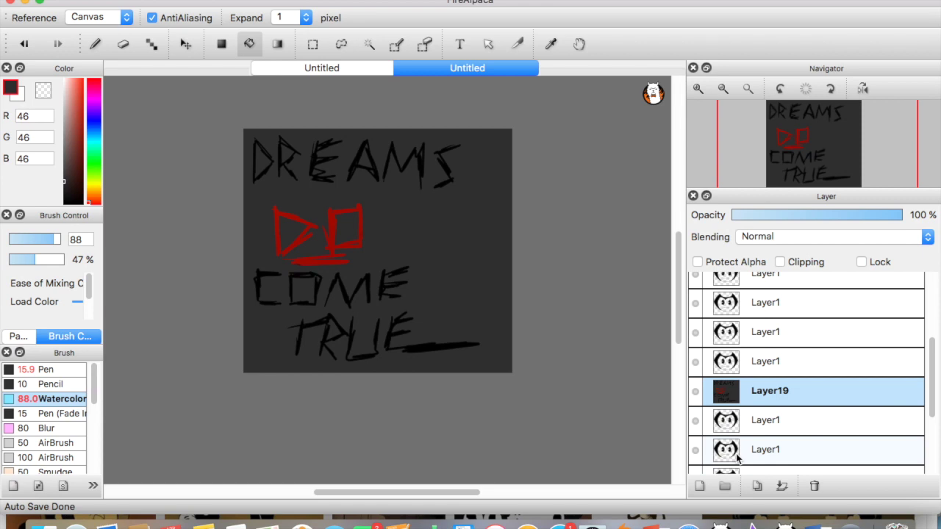
- Play the animation preview at 3 fps to check the darkened text frame, and close it
{"action": "left_click", "coordinate": [374, 0]}
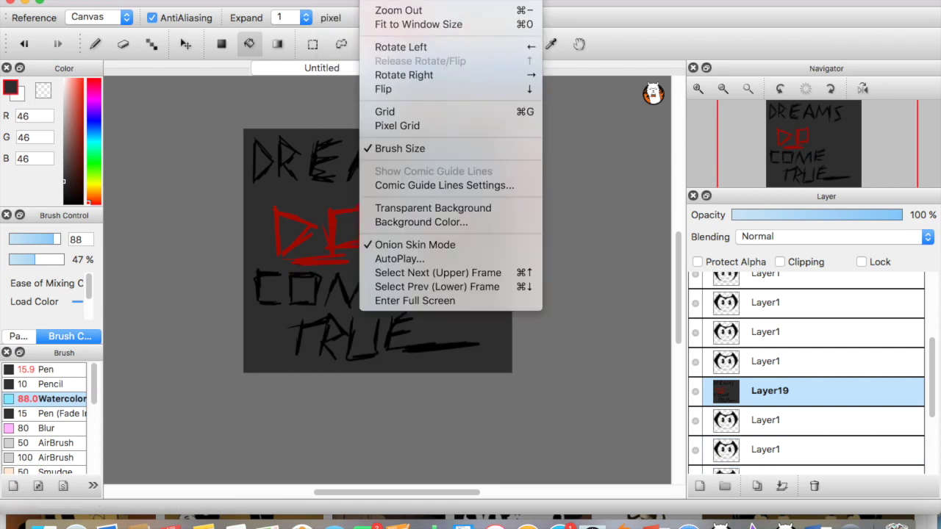
{"action": "left_click", "coordinate": [409, 259]}
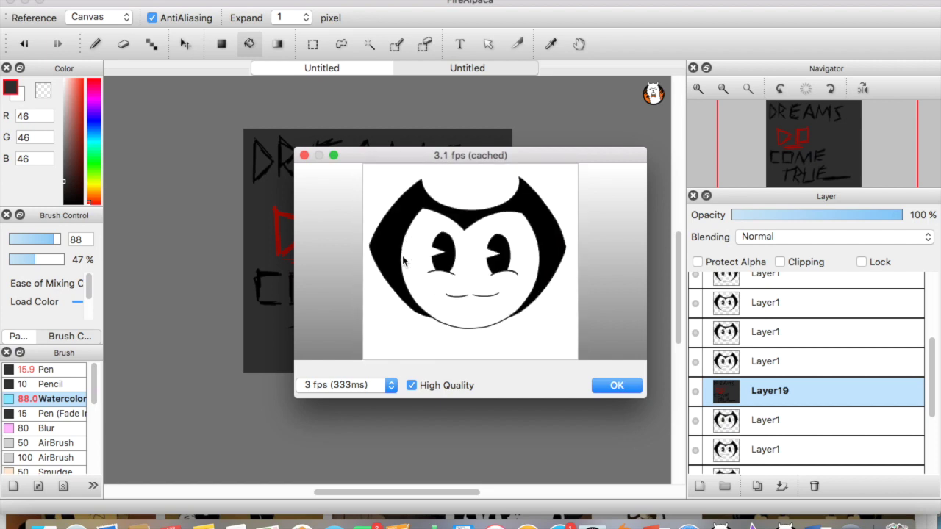
{"action": "left_click", "coordinate": [618, 390]}
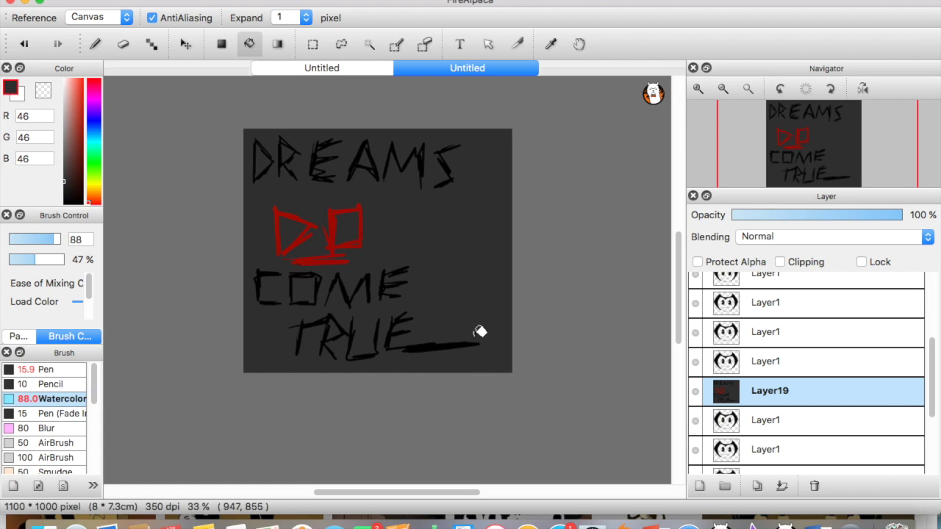
- Select the topmost face layer, turn off its alpha protection, and set up the Pen brush with correction 3
{"action": "left_click_drag", "start_coordinate": [928, 360], "coordinate": [927, 296]}
{"action": "left_click", "coordinate": [760, 291]}
{"action": "key", "text": "super+plus"}
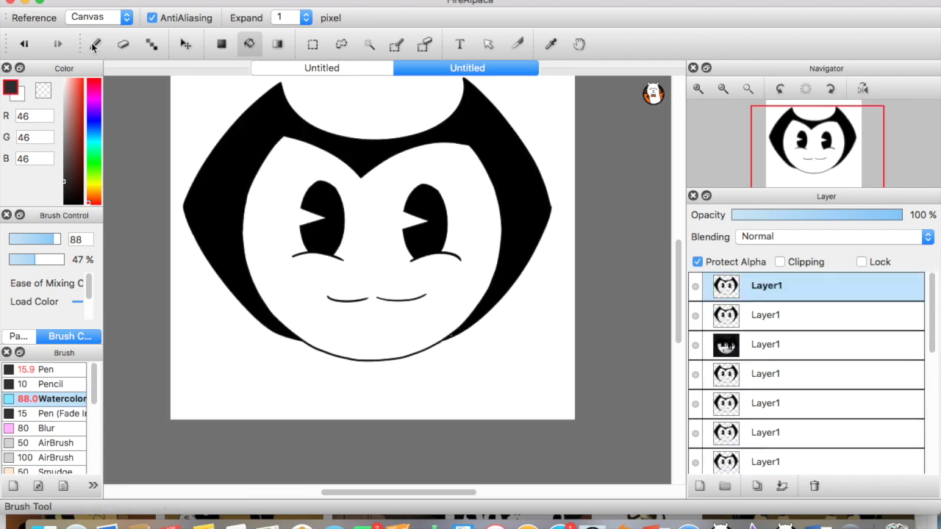
{"action": "left_click", "coordinate": [94, 46]}
{"action": "left_click", "coordinate": [485, 18]}
{"action": "left_click", "coordinate": [478, 36]}
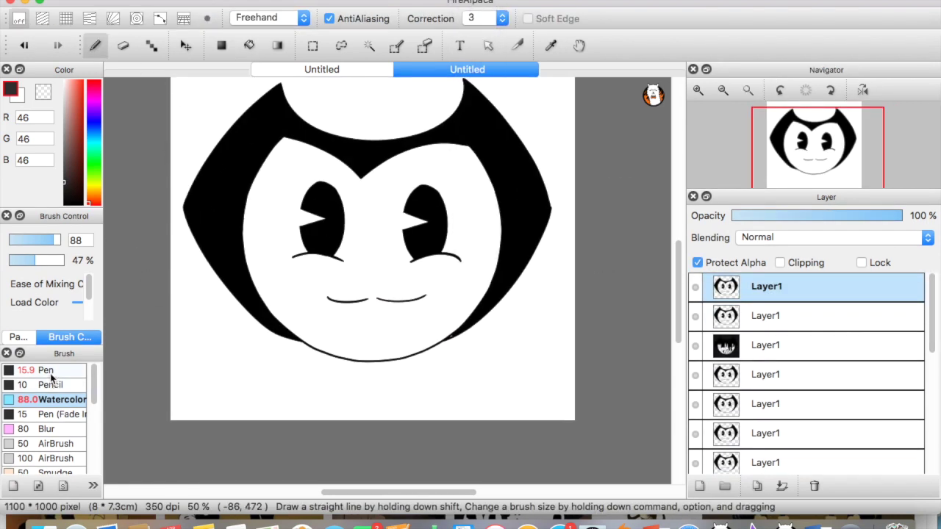
{"action": "left_click", "coordinate": [49, 372]}
{"action": "mouse_move", "coordinate": [678, 309]}
{"action": "left_mouse_down"}
{"action": "mouse_move", "coordinate": [678, 225]}
{"action": "mouse_move", "coordinate": [678, 277]}
{"action": "left_mouse_up"}
{"action": "key", "text": "super+plus"}
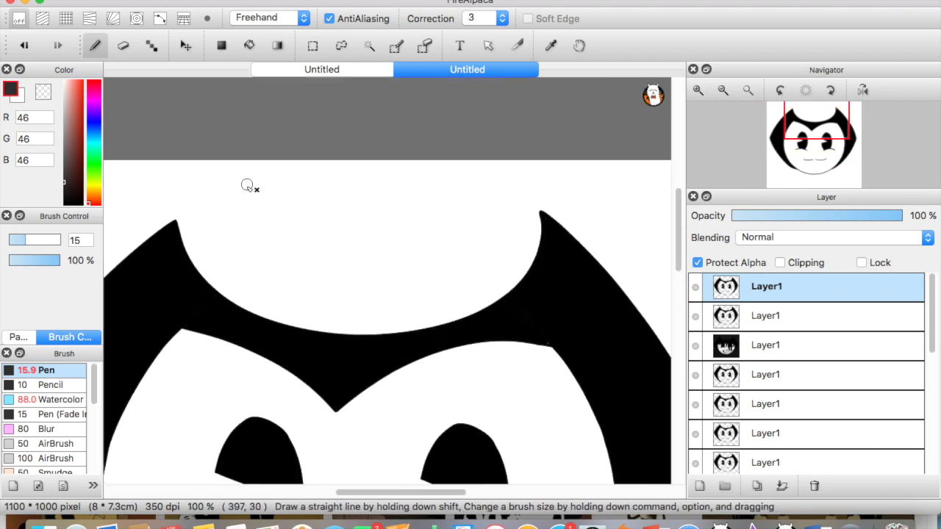
{"action": "left_click", "coordinate": [697, 263]}
- Handwrite "bye guys!" in dark grey in the white space between Bendy's horns
{"action": "mouse_move", "coordinate": [224, 171]}
{"action": "left_mouse_down"}
{"action": "mouse_move", "coordinate": [231, 234]}
{"action": "mouse_move", "coordinate": [300, 200]}
{"action": "mouse_move", "coordinate": [335, 231]}
{"action": "left_mouse_up"}
{"action": "mouse_move", "coordinate": [400, 201]}
{"action": "left_mouse_down"}
{"action": "mouse_move", "coordinate": [402, 247]}
{"action": "mouse_move", "coordinate": [421, 210]}
{"action": "mouse_move", "coordinate": [395, 213]}
{"action": "mouse_move", "coordinate": [371, 273]}
{"action": "left_mouse_up"}
{"action": "key", "text": "super+z"}
{"action": "mouse_move", "coordinate": [410, 207]}
{"action": "left_mouse_down"}
{"action": "mouse_move", "coordinate": [427, 206]}
{"action": "mouse_move", "coordinate": [428, 250]}
{"action": "left_mouse_up"}
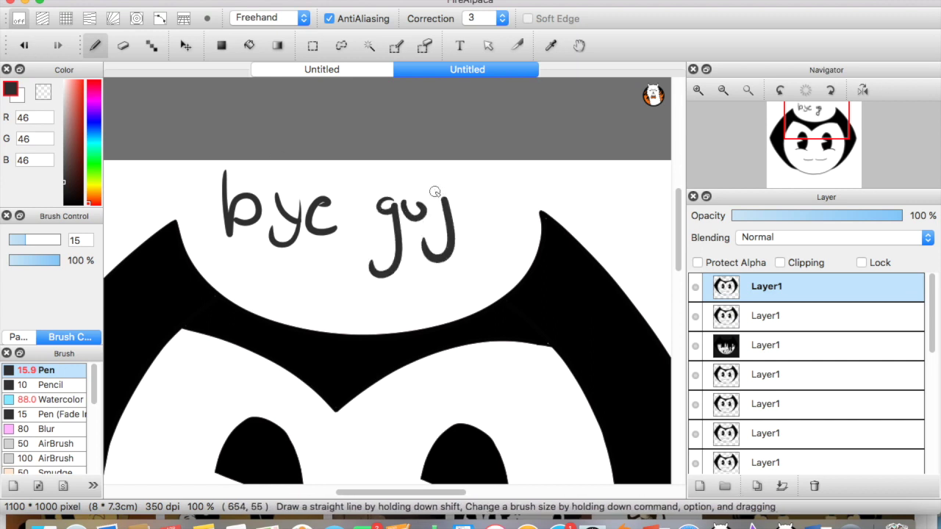
{"action": "left_click_drag", "start_coordinate": [432, 197], "coordinate": [442, 216]}
{"action": "left_click_drag", "start_coordinate": [479, 192], "coordinate": [461, 228]}
{"action": "left_click_drag", "start_coordinate": [493, 167], "coordinate": [497, 206]}
{"action": "left_click", "coordinate": [498, 216]}
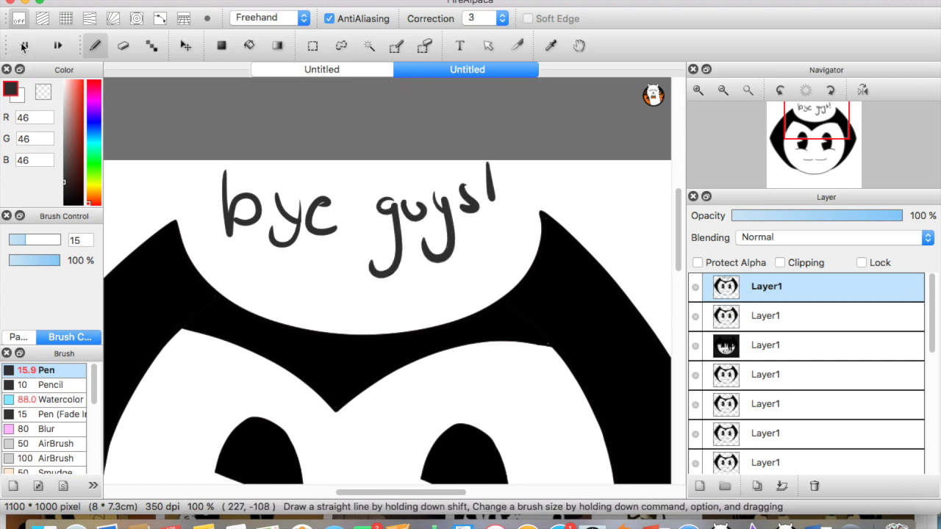
- Undo all the strokes of the "bye guys!" lettering on the top face layer
{"action": "left_click", "coordinate": [24, 46]}
{"action": "left_click", "coordinate": [24, 45]}
{"action": "left_click", "coordinate": [24, 46]}
{"action": "key", "text": "super+minus"}
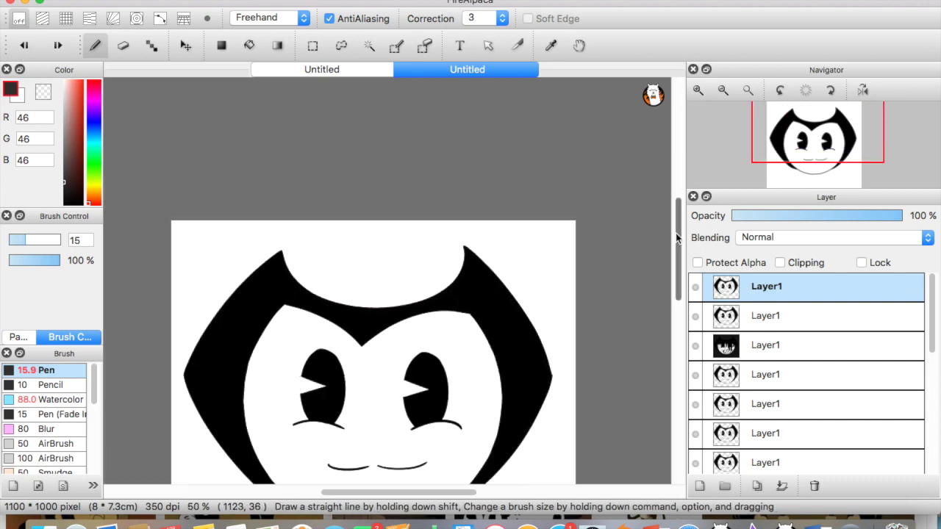
{"action": "left_click_drag", "start_coordinate": [675, 239], "coordinate": [675, 280]}
{"action": "key", "text": "super+minus"}
- Save the animation to the Desktop as "Bendy is here" in FireAlpaca (*.mdp) format
{"action": "left_click", "coordinate": [141, 0]}
{"action": "mouse_move", "coordinate": [114, 0]}
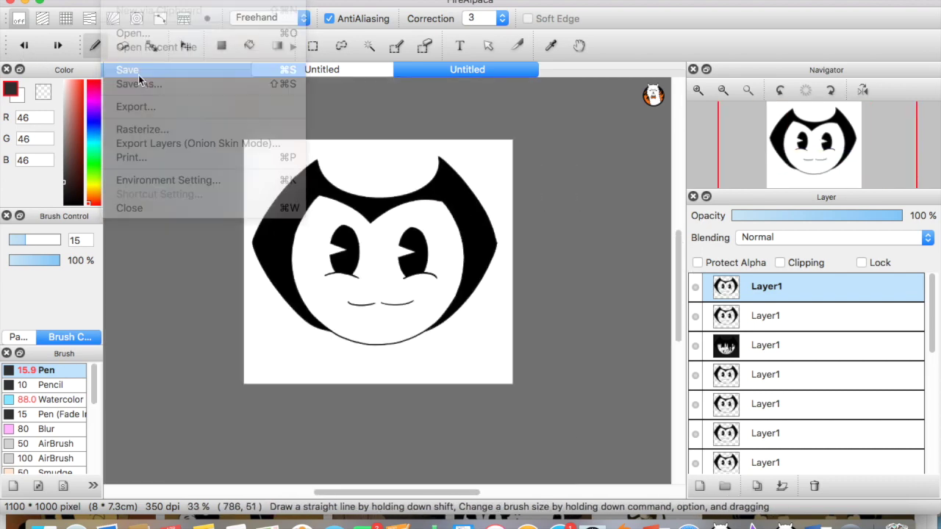
{"action": "left_click", "coordinate": [129, 70]}
{"action": "type", "text": "Bendy is here"}
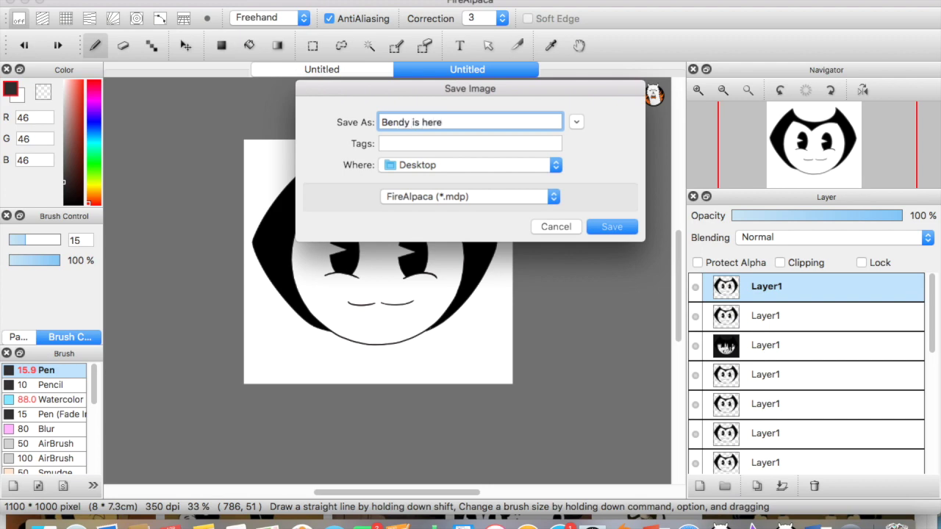
{"action": "left_click", "coordinate": [474, 197]}
{"action": "left_click", "coordinate": [618, 223]}
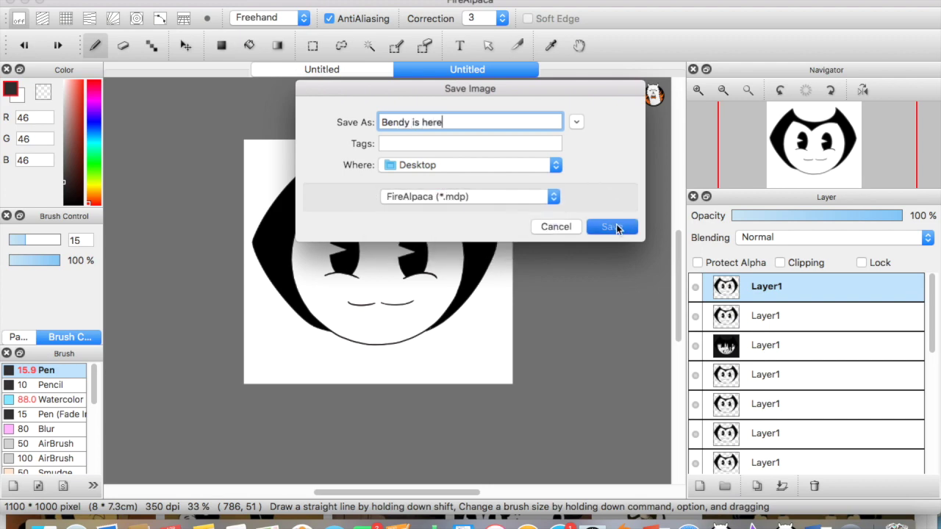
{"action": "left_click", "coordinate": [612, 227]}
- Switch to QuickTime Player and stop the screen recording
{"action": "left_click", "coordinate": [849, 523]}
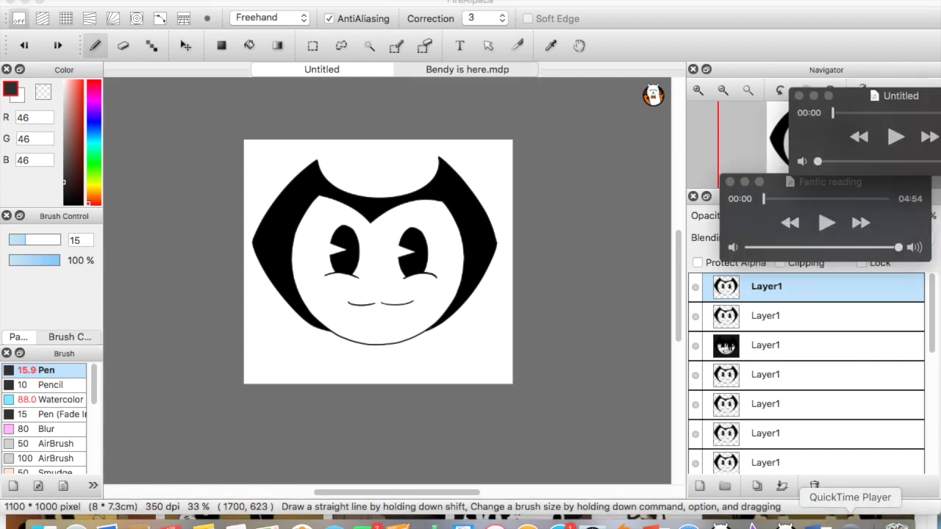
{"action": "right_click", "coordinate": [849, 523]}
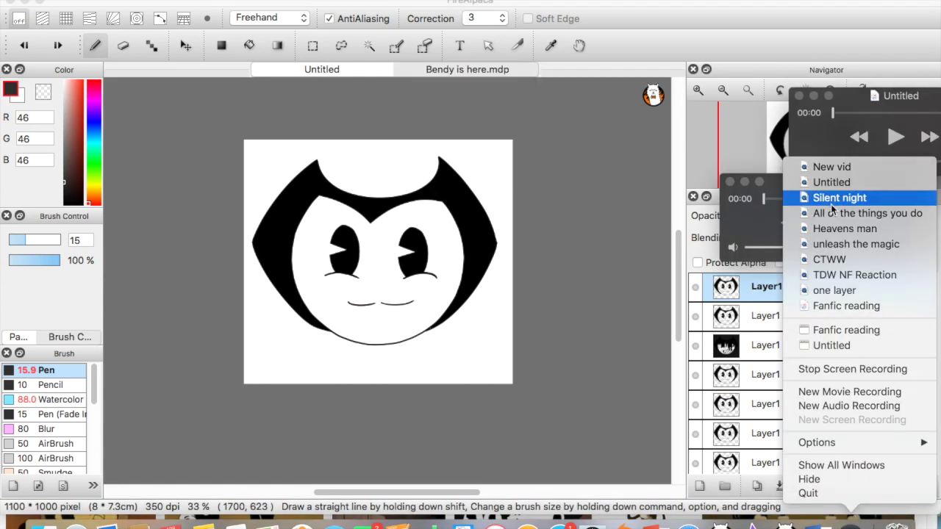
{"action": "left_click", "coordinate": [804, 370]}
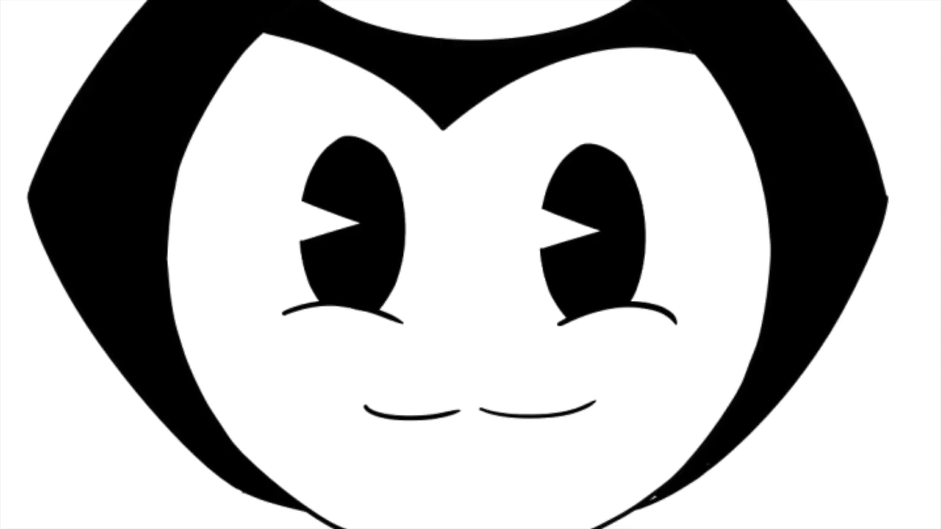